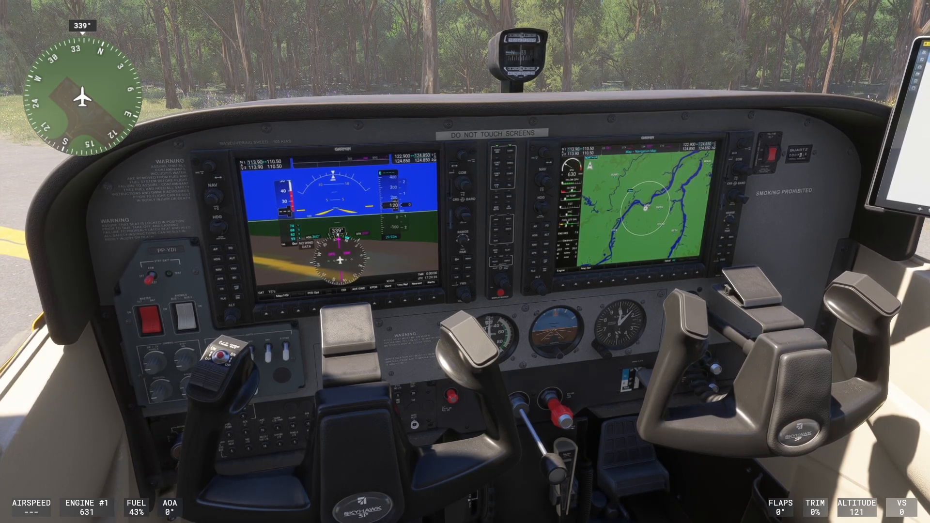
# Pause the flight and open the simulator's Controls settings.
pyautogui.press('Escape')
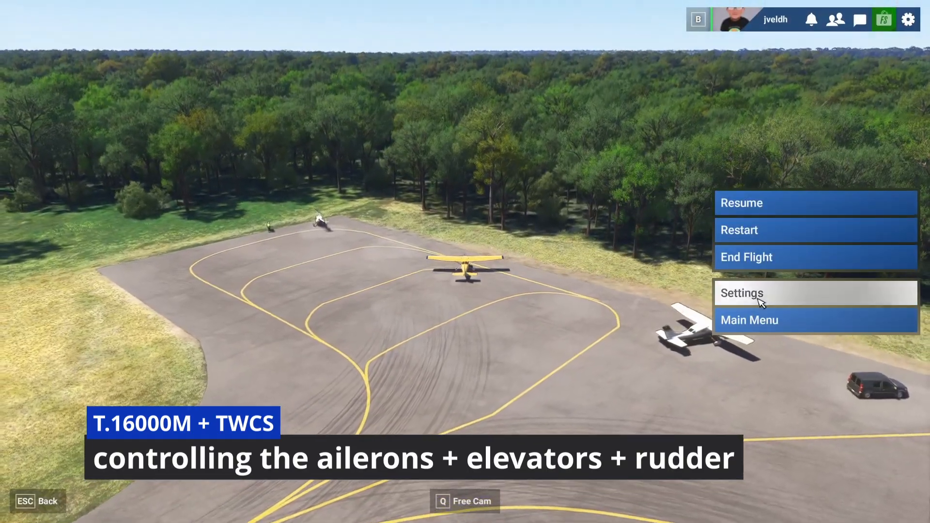
pyautogui.click(757, 294)
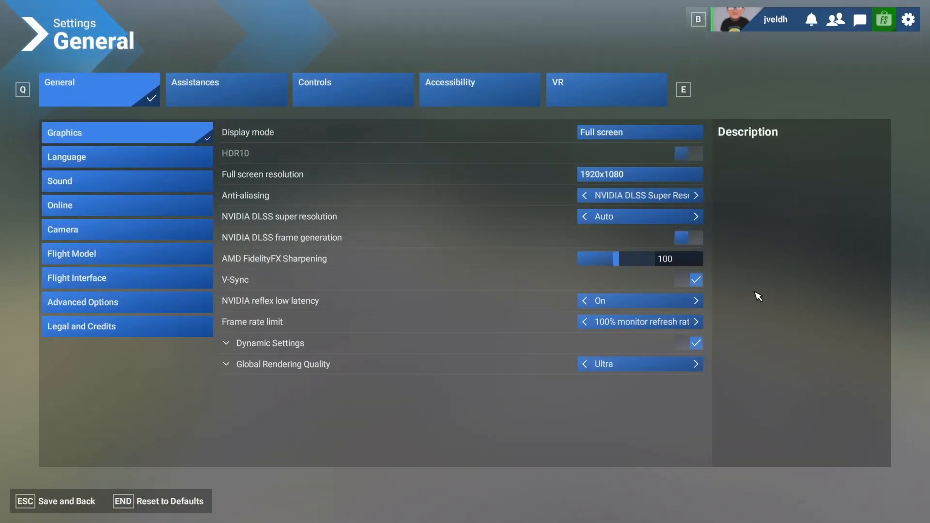
pyautogui.click(320, 88)
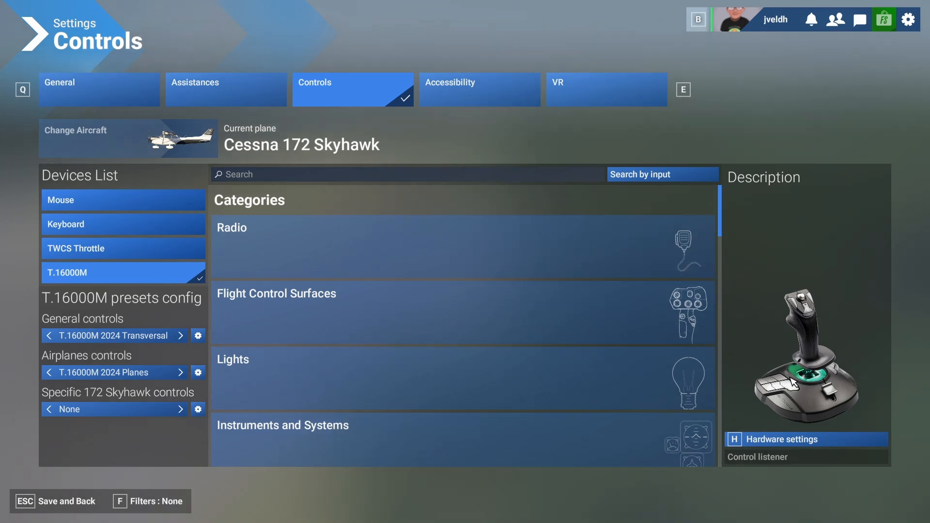
# Duplicate the T.16000M 2024 Transversal general controls preset as a new profile named "T.16000M + TWCS".
pyautogui.click(198, 337)
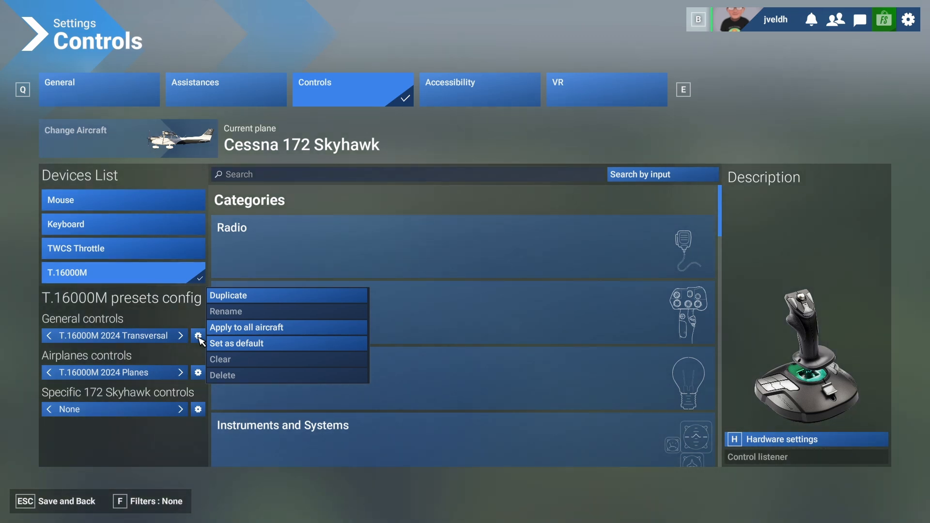
pyautogui.click(246, 297)
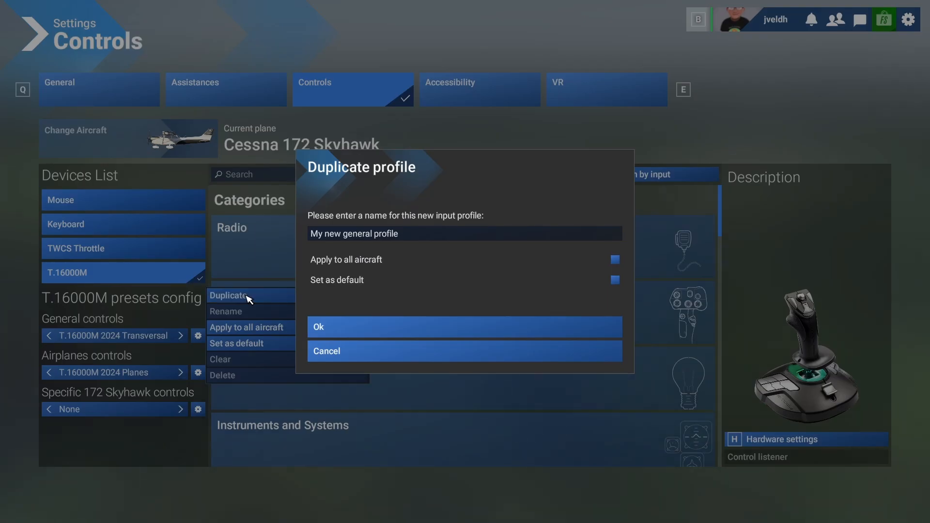
pyautogui.click(406, 236)
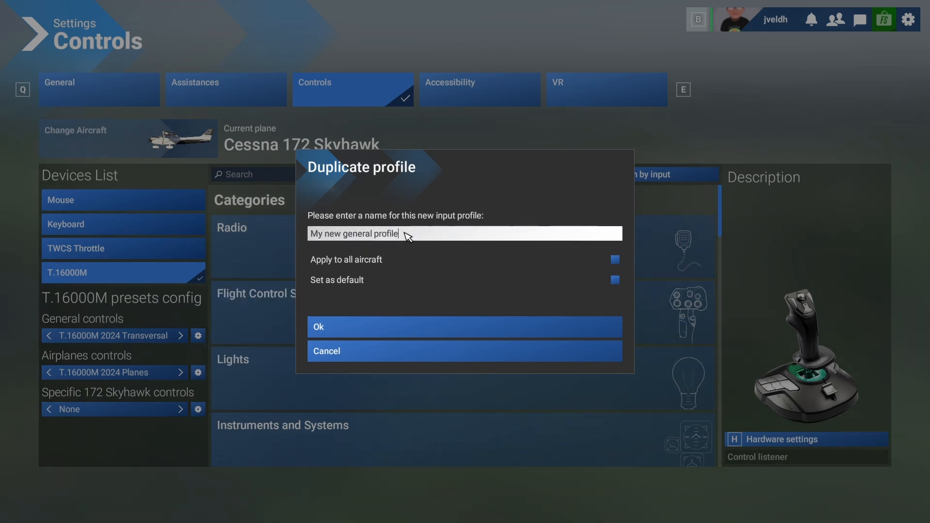
pyautogui.hotkey('ctrl', 'a')
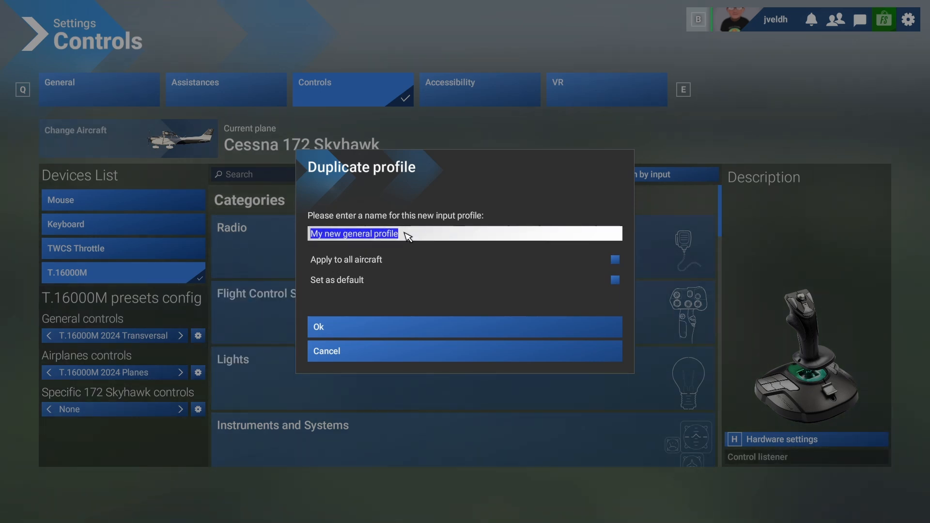
pyautogui.write('T.1')
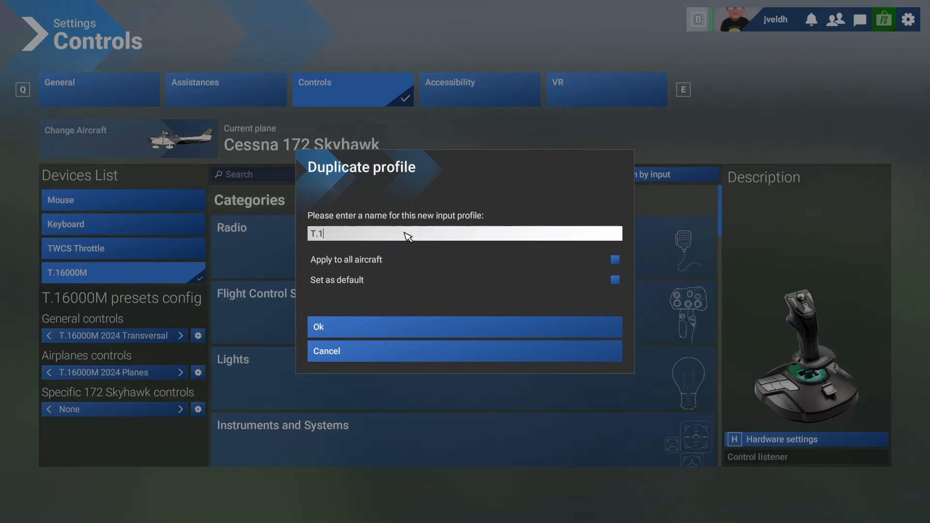
pyautogui.write('6000M')
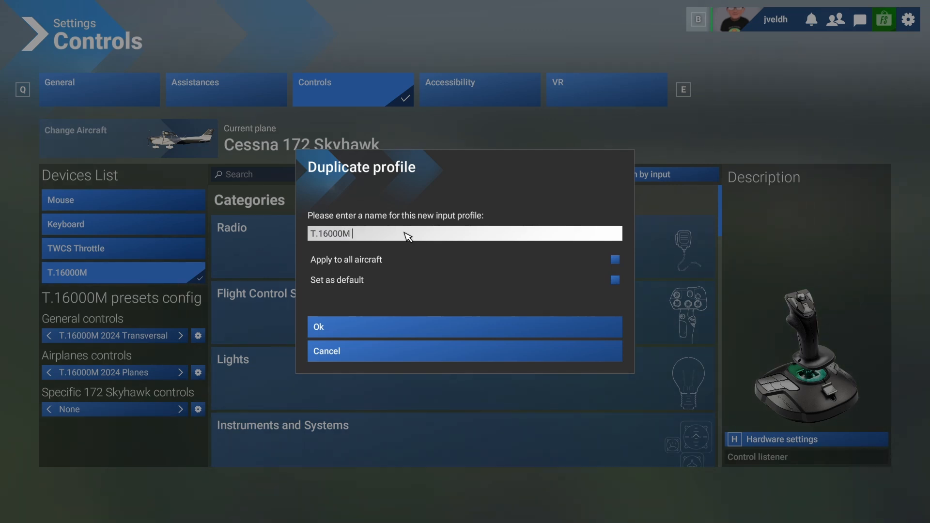
pyautogui.write(' + TWCS')
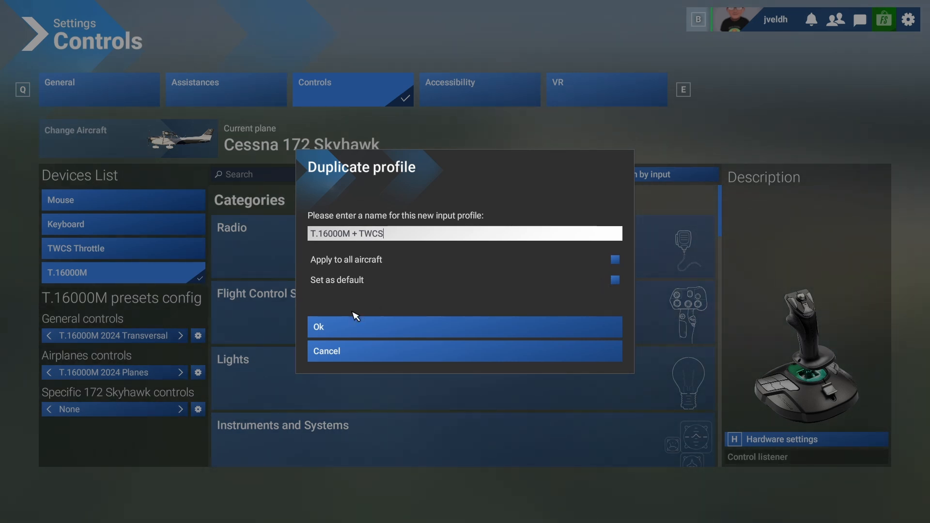
pyautogui.click(336, 331)
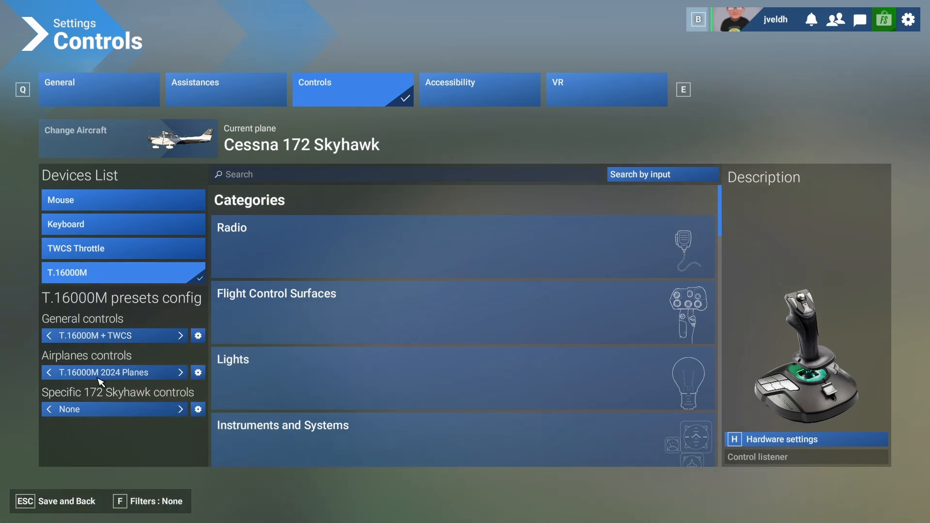
# Duplicate the T.16000M 2024 Planes airplanes controls preset as a new profile named "T.16000M + TWCS".
pyautogui.click(198, 373)
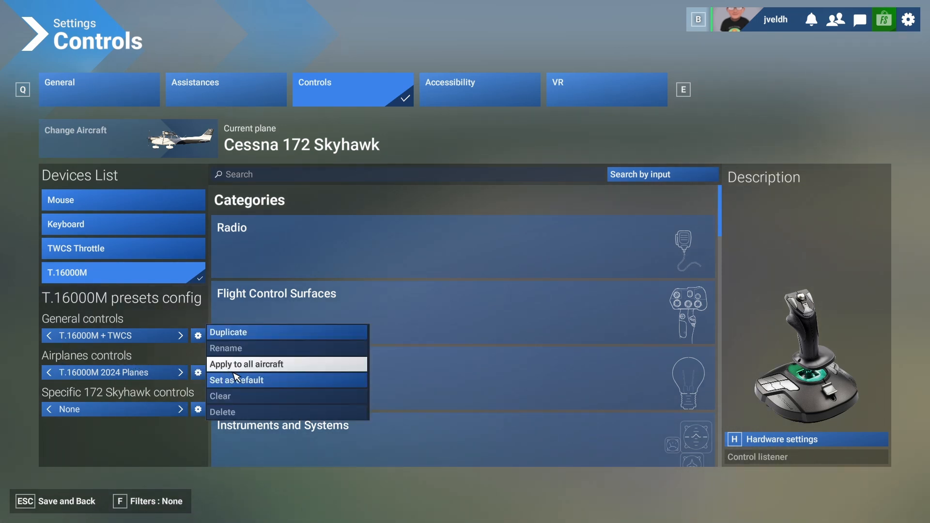
pyautogui.click(272, 335)
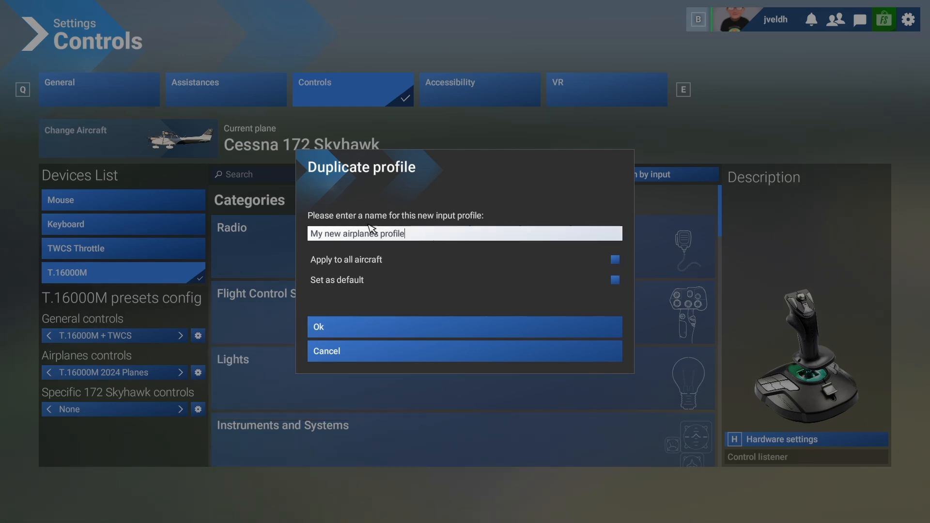
pyautogui.hotkey('ctrl', 'a')
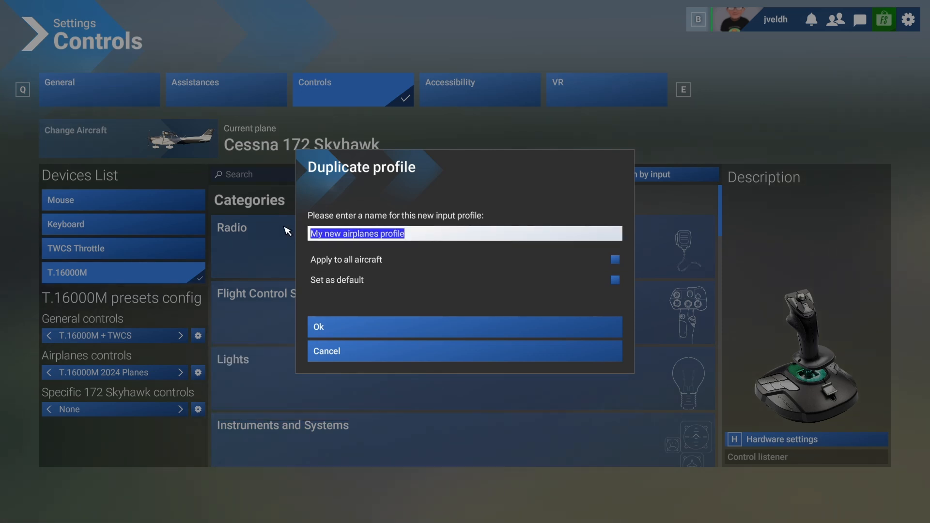
pyautogui.write('T.16000M + TWCS')
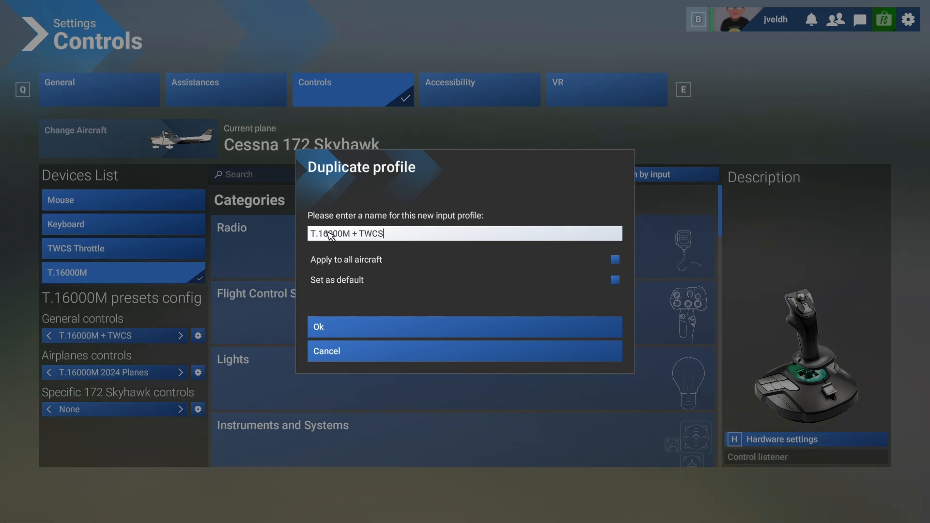
pyautogui.click(374, 331)
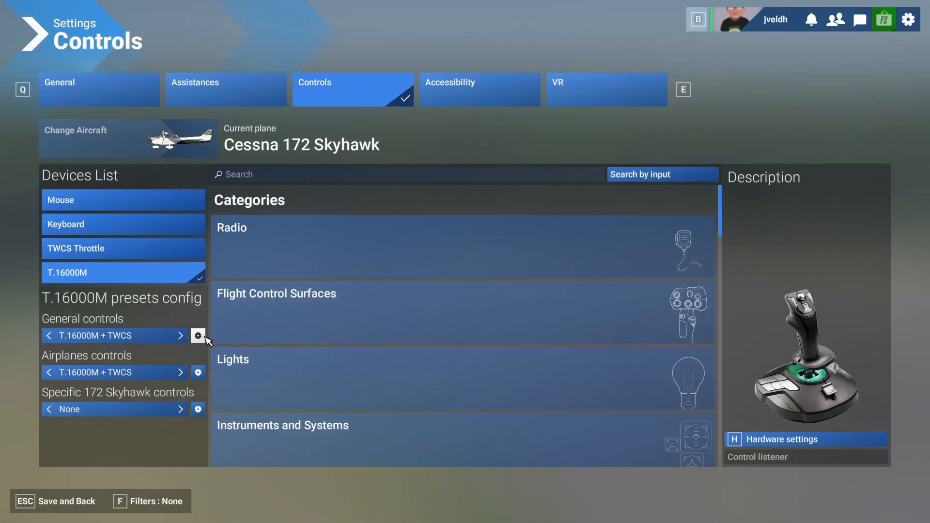
# Clear all bindings and sensitivity settings from both the general and the airplanes "T.16000M + TWCS" profiles.
pyautogui.click(199, 336)
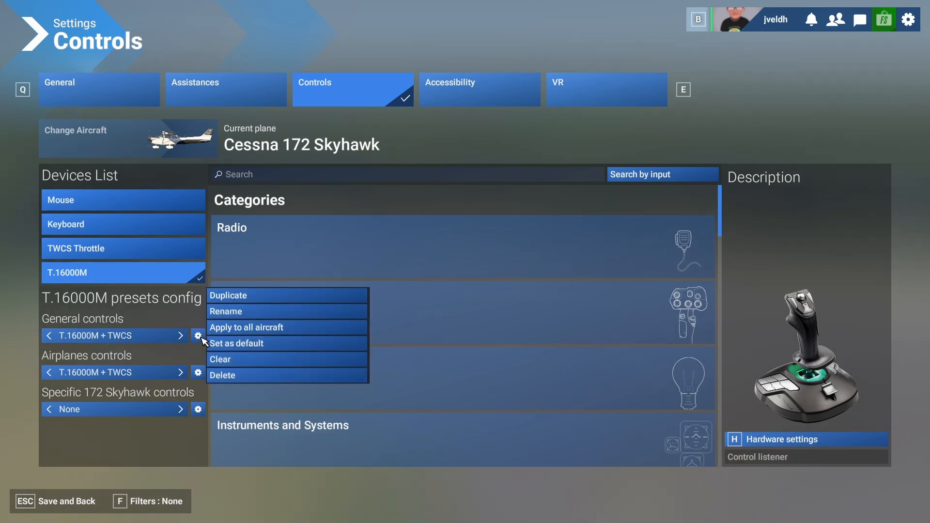
pyautogui.click(235, 361)
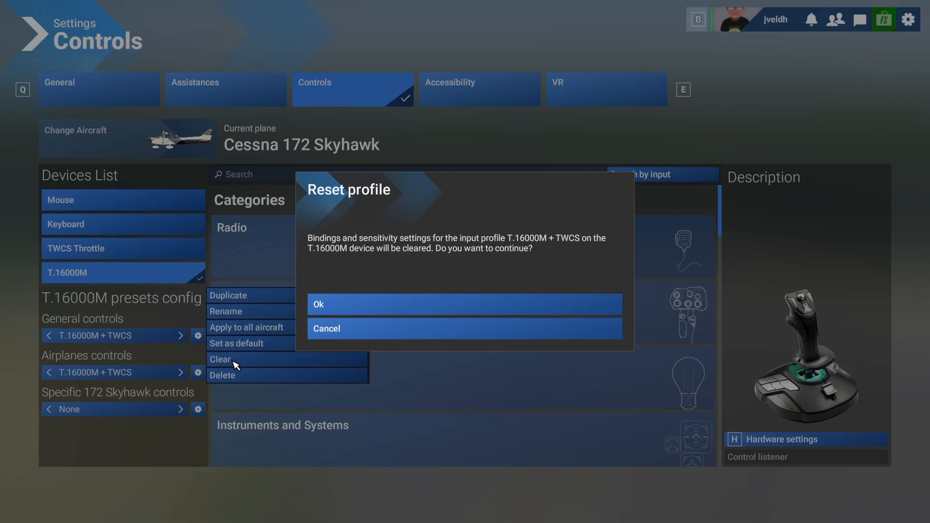
pyautogui.click(386, 313)
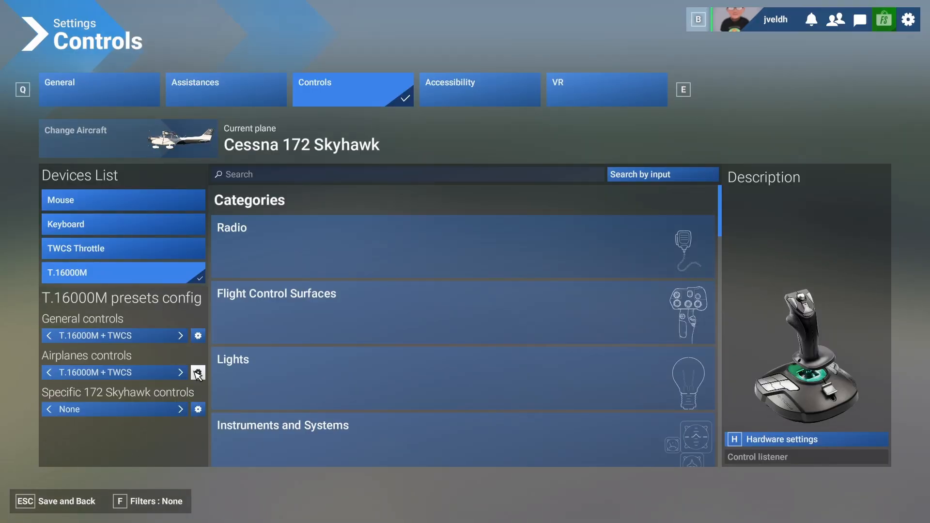
pyautogui.click(198, 374)
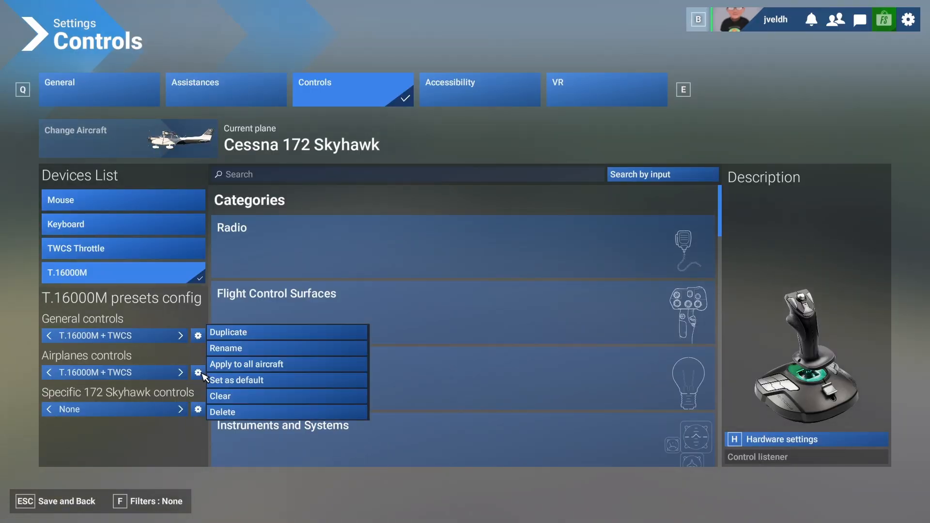
pyautogui.click(231, 397)
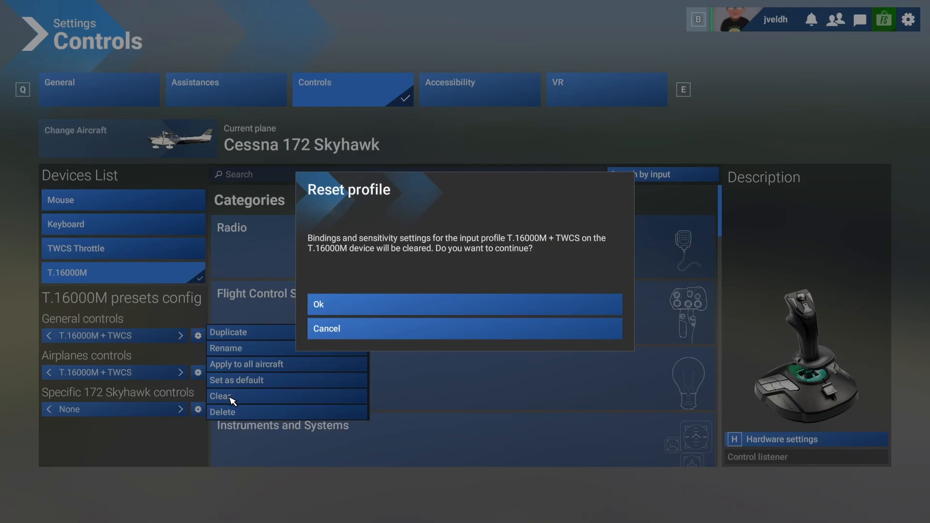
pyautogui.click(347, 309)
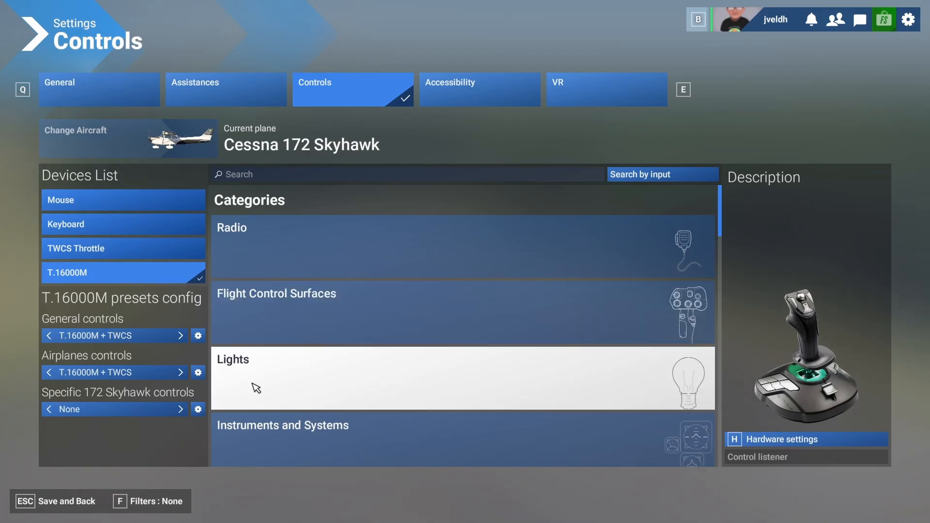
# Compare the joystick's binding categories under the Assigned, Essential and None filters, ending on Essential.
pyautogui.click(162, 509)
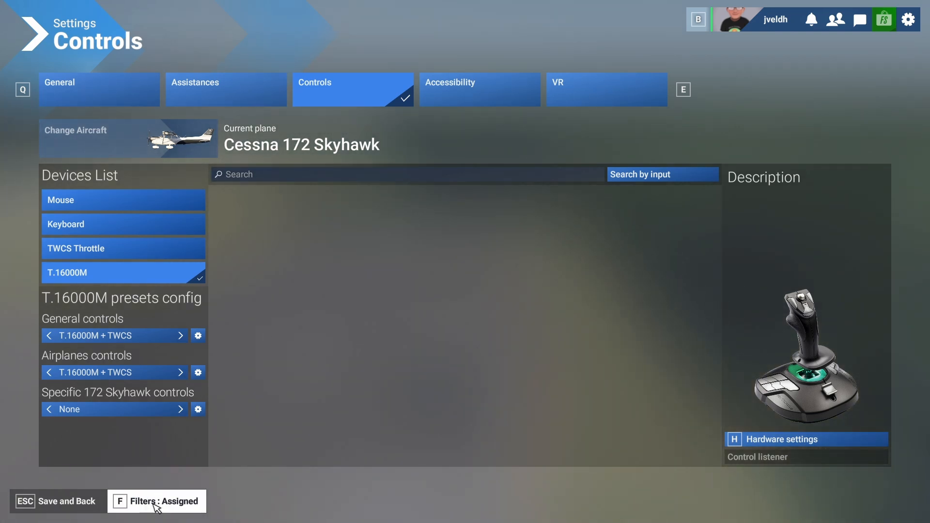
pyautogui.click(156, 507)
pyautogui.click(154, 508)
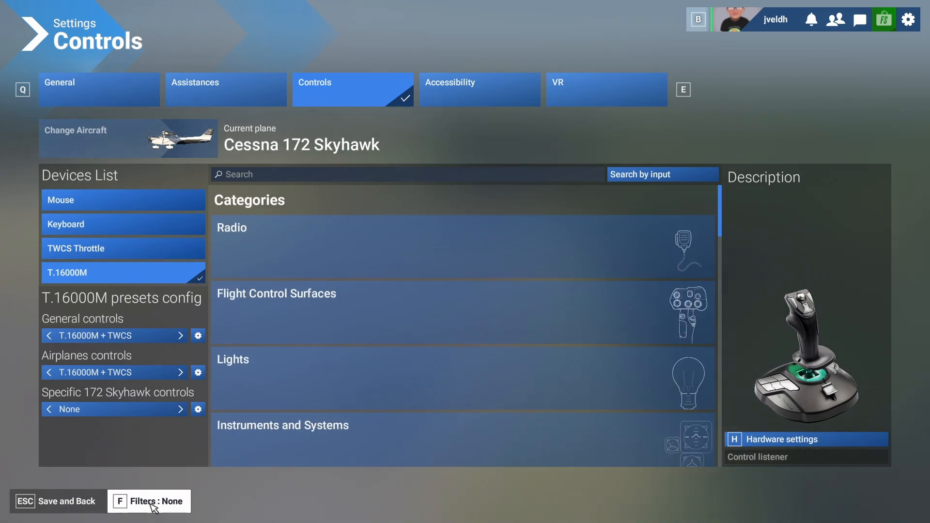
pyautogui.click(151, 507)
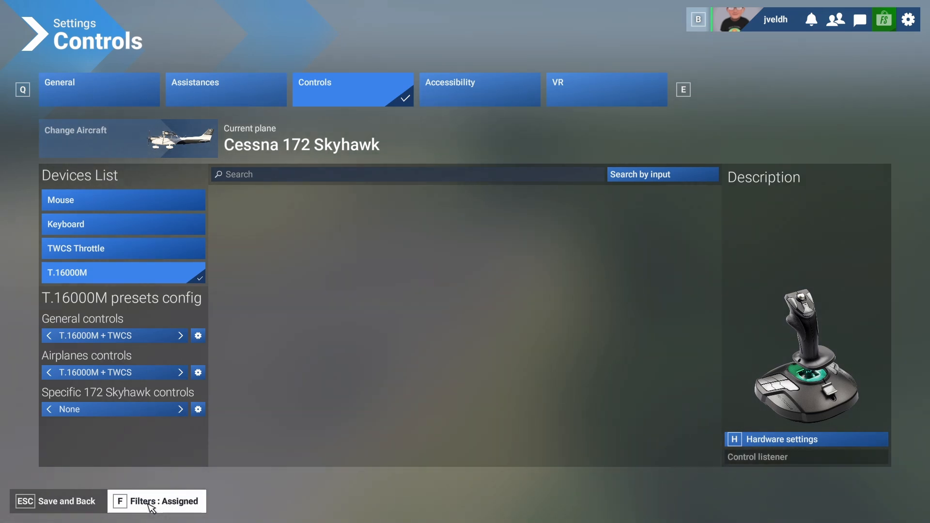
pyautogui.click(152, 507)
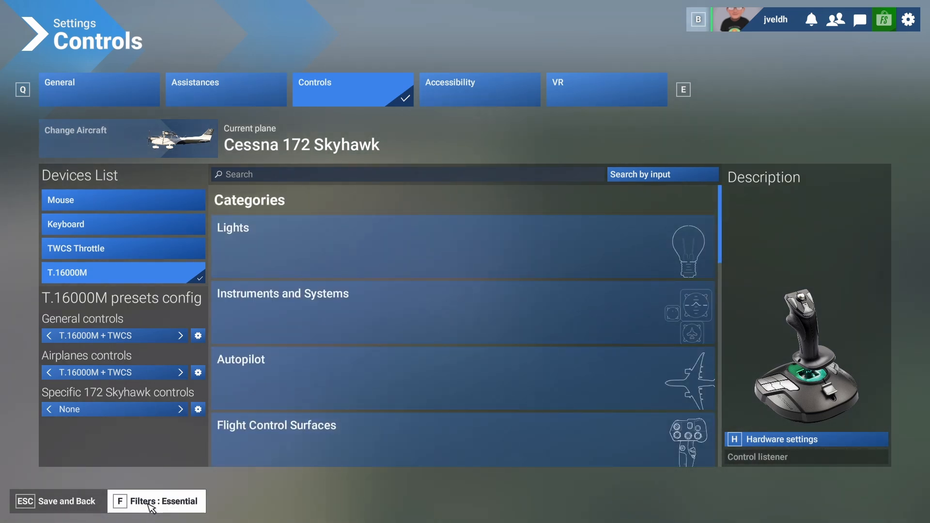
pyautogui.click(151, 507)
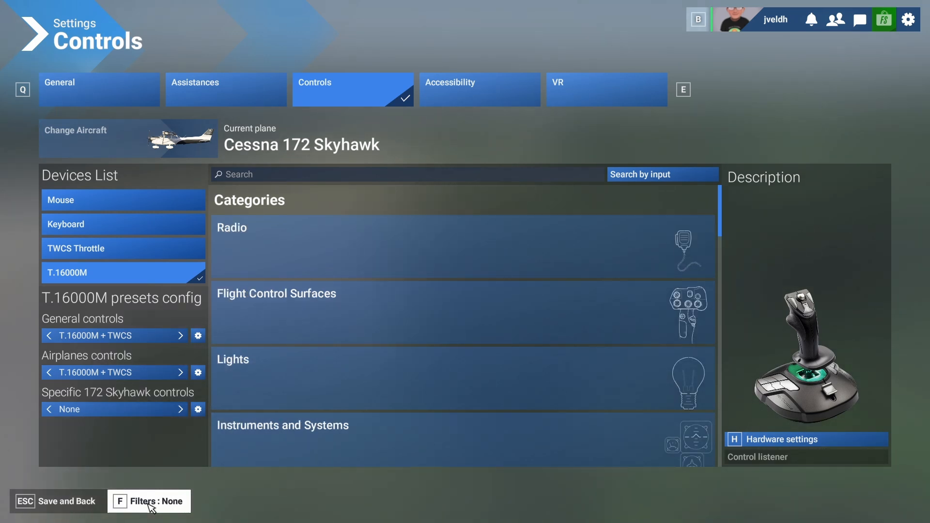
pyautogui.click(152, 507)
pyautogui.click(155, 499)
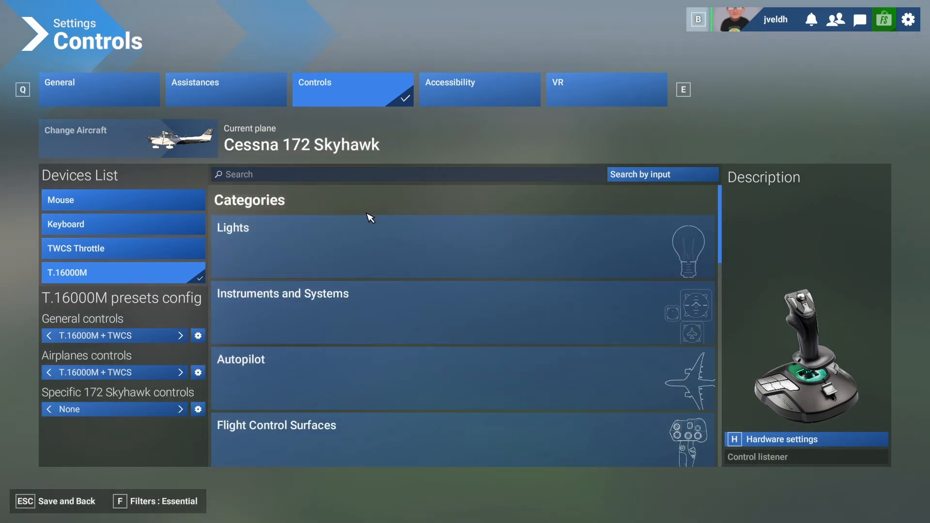
# Examine the Instruments and Systems category under the Essential filter and the Flight Control Surfaces category with the filter set to None.
pyautogui.click(312, 311)
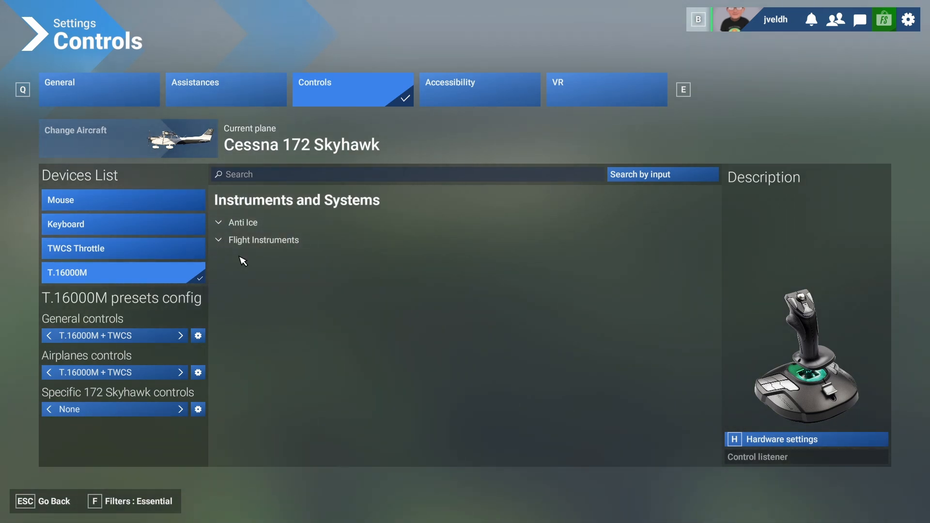
pyautogui.click(49, 501)
pyautogui.click(164, 504)
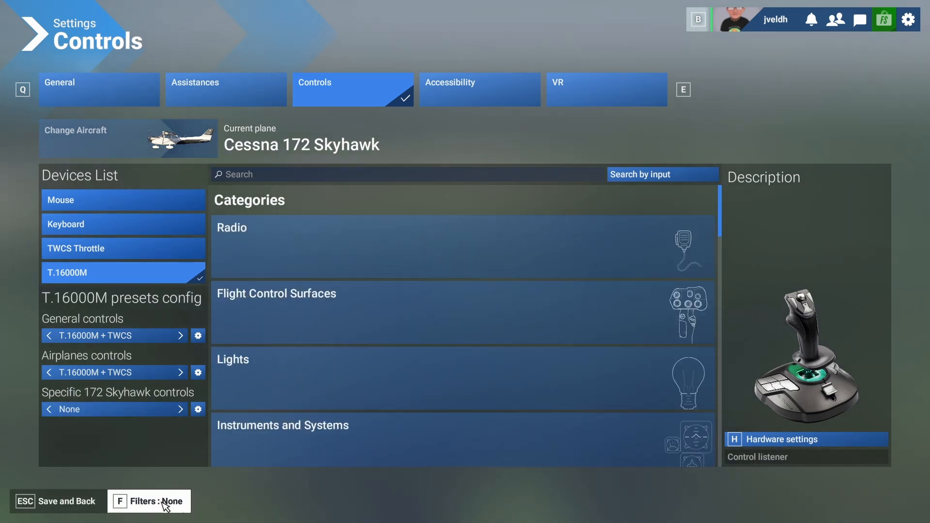
pyautogui.click(271, 315)
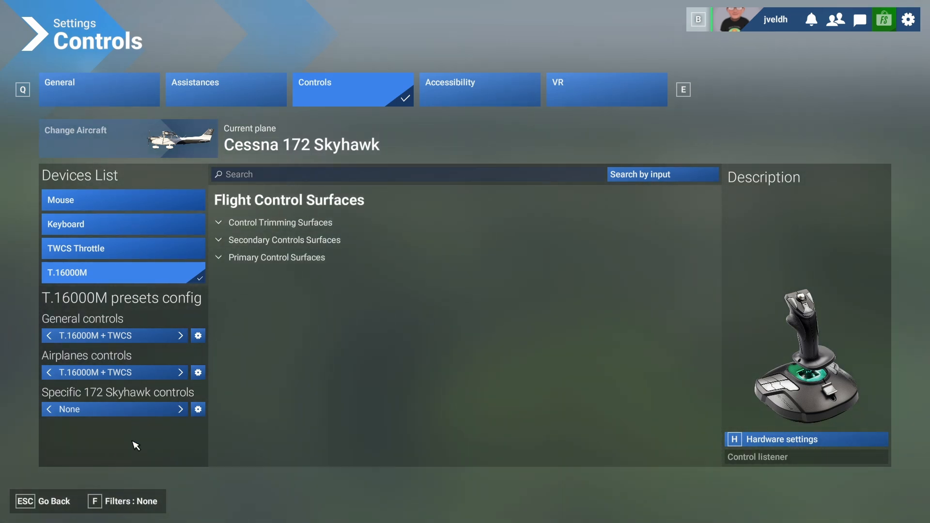
pyautogui.click(61, 502)
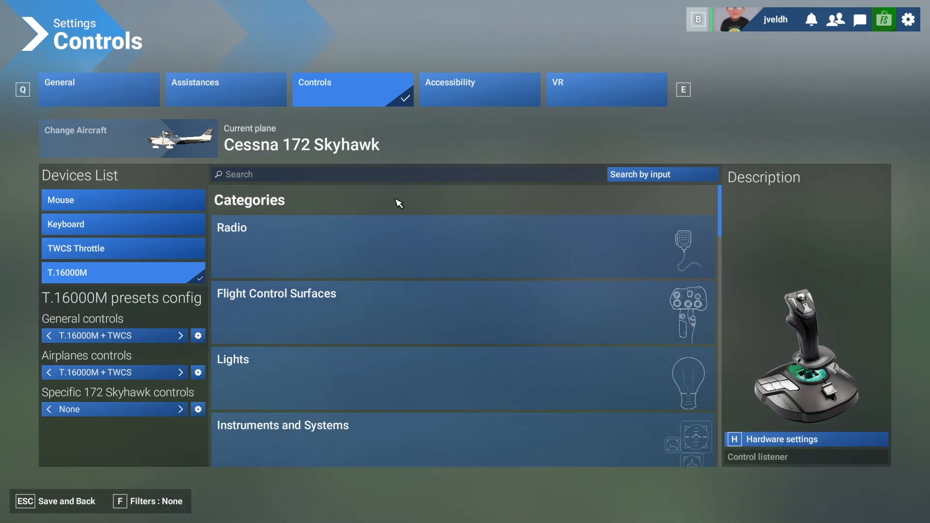
# Search the joystick's control bindings for "axis" and look through the axis commands.
pyautogui.click(325, 177)
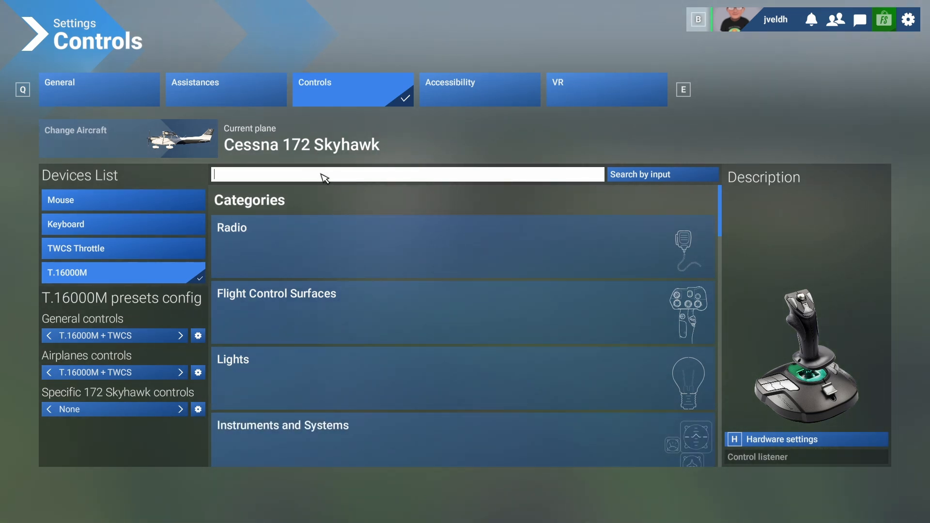
pyautogui.write('axis')
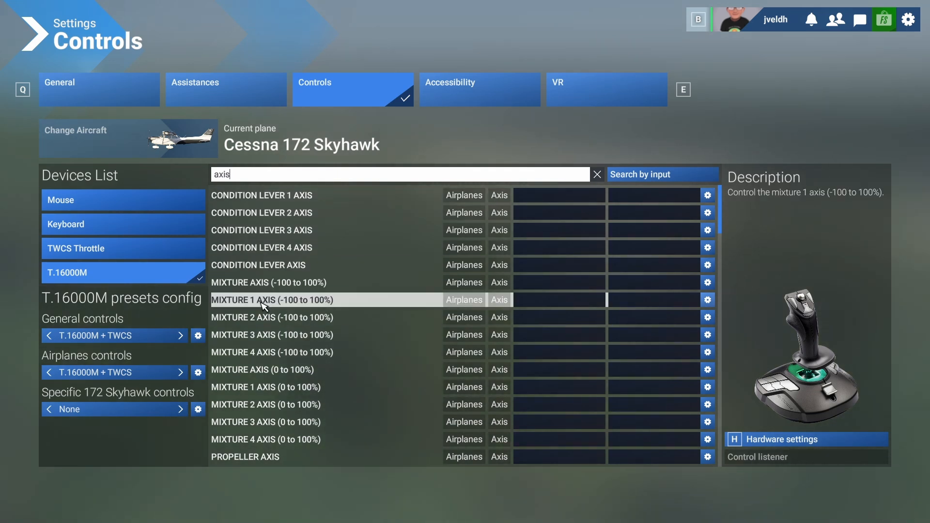
pyautogui.scroll(-4, 262, 329)
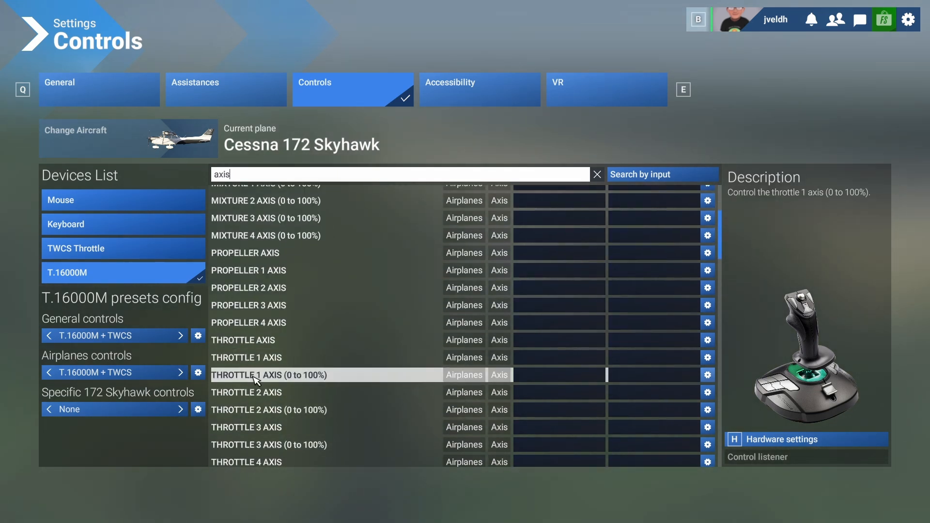
# Bind the elevator axis to JOYSTICK LAXIS Y, the ailerons axis to JOYSTICK LAXIS X and the rudder axis to JOYSTICK RAXIS Z.
pyautogui.scroll(-4, 291, 402)
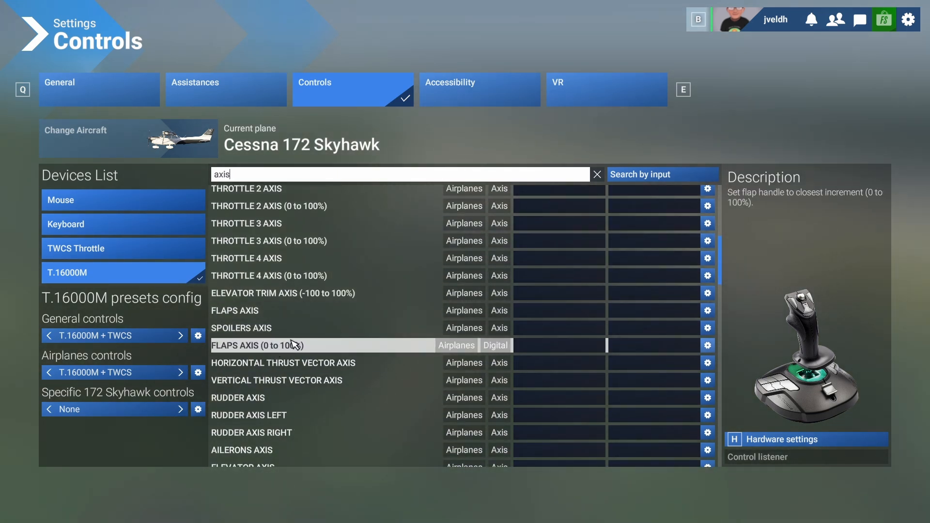
pyautogui.scroll(-1, 272, 411)
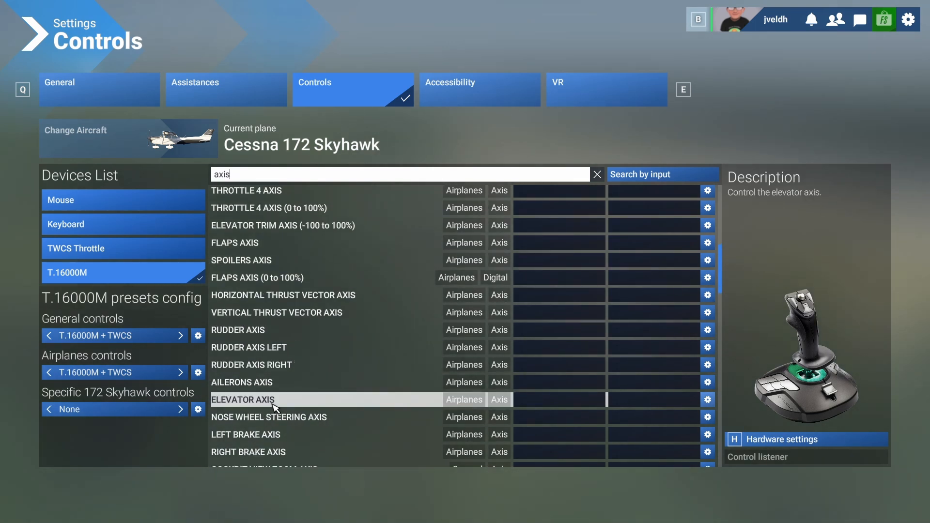
pyautogui.scroll(-3, 275, 405)
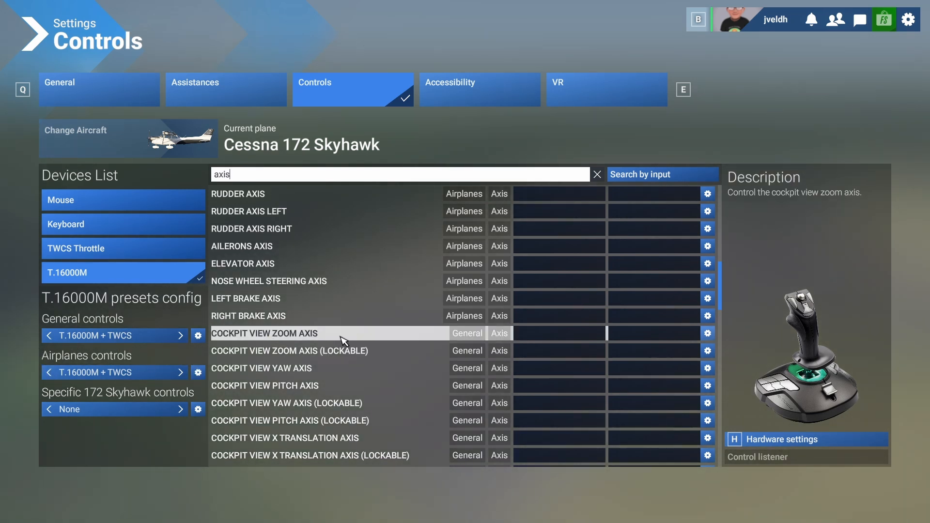
pyautogui.scroll(5, 310, 311)
pyautogui.scroll(6, 370, 309)
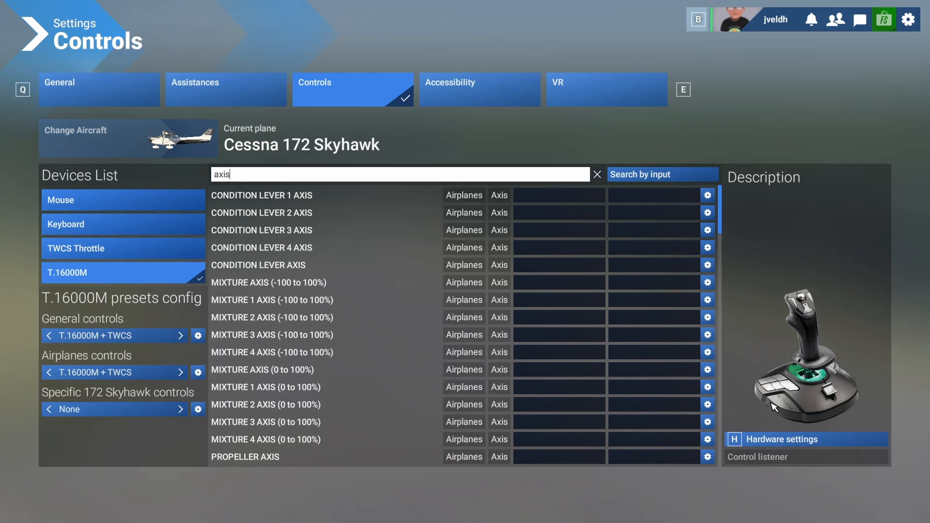
pyautogui.scroll(-5, 422, 386)
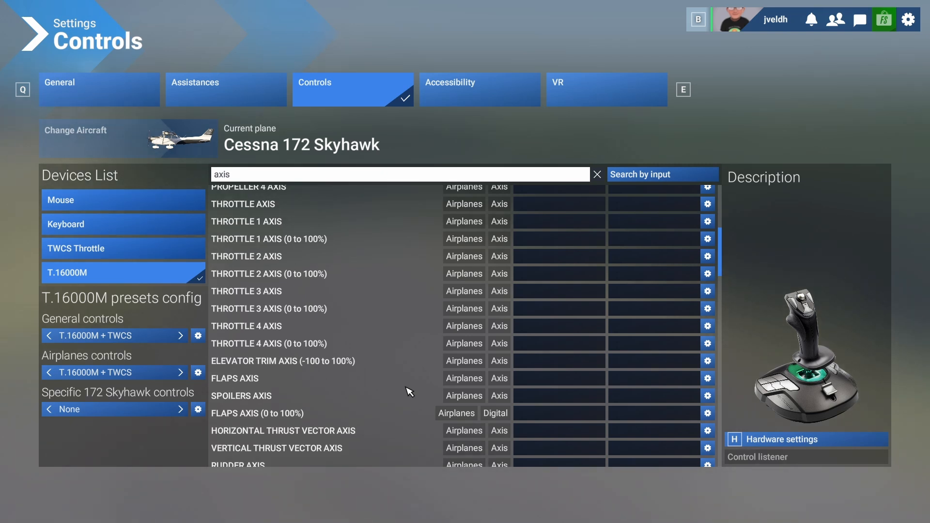
pyautogui.scroll(-4, 410, 392)
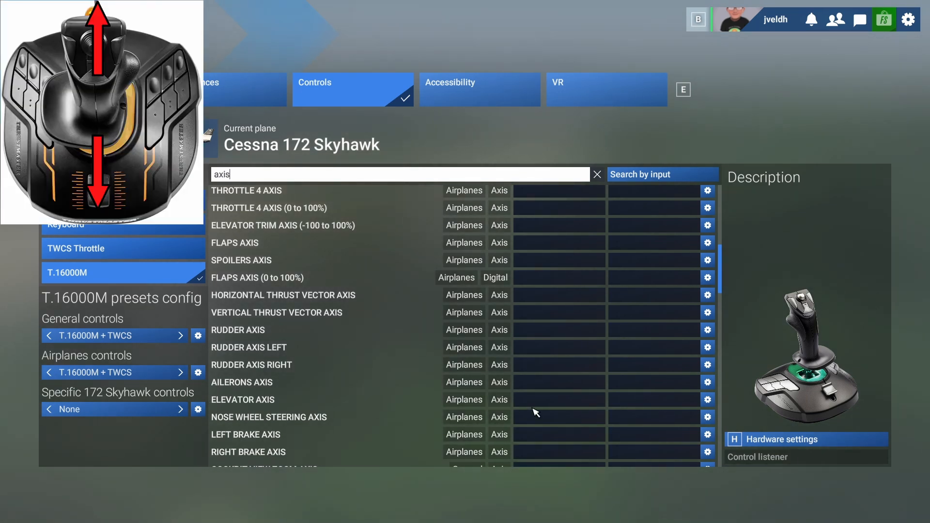
pyautogui.click(548, 402)
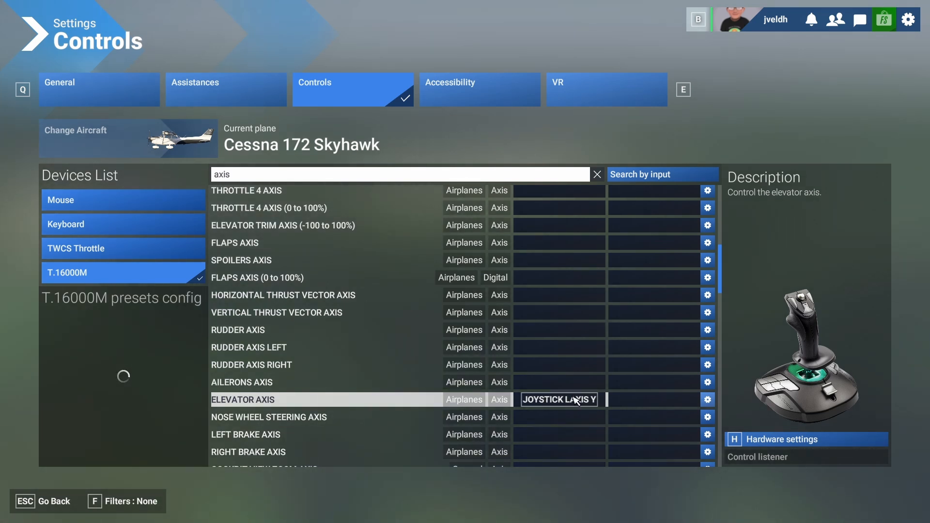
pyautogui.click(533, 382)
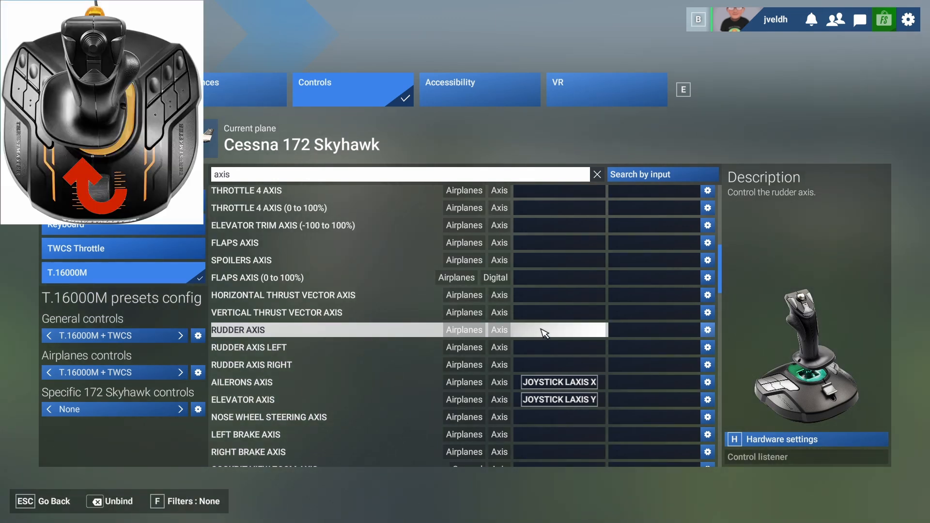
pyautogui.click(542, 333)
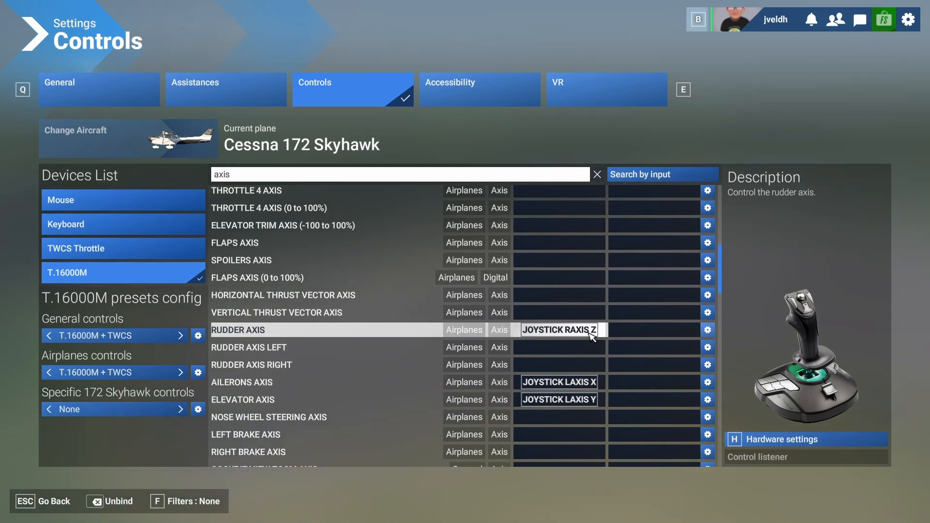
# Search the joystick commands for "cockpit" and bind COCKPIT/EXTERNAL VIEW MODE to JOYSTICK BUTTON 3.
pyautogui.click(266, 178)
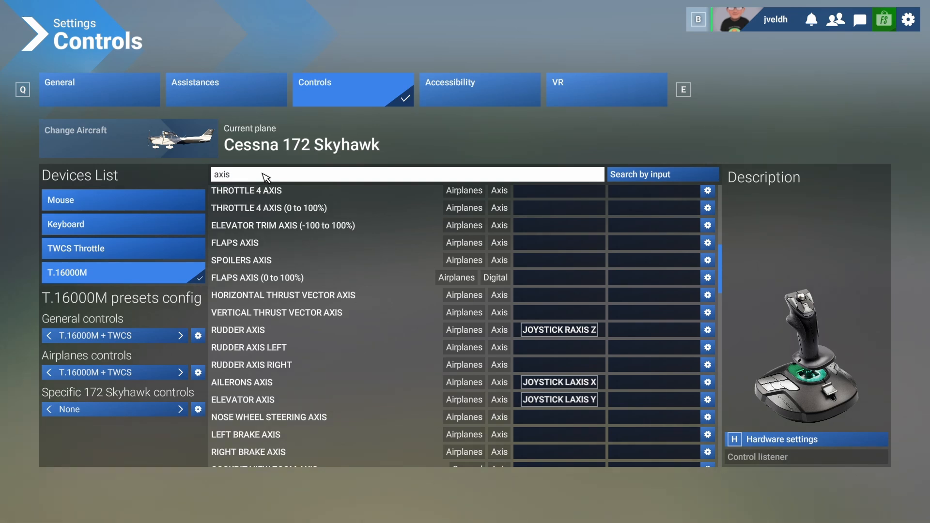
pyautogui.write('cock')
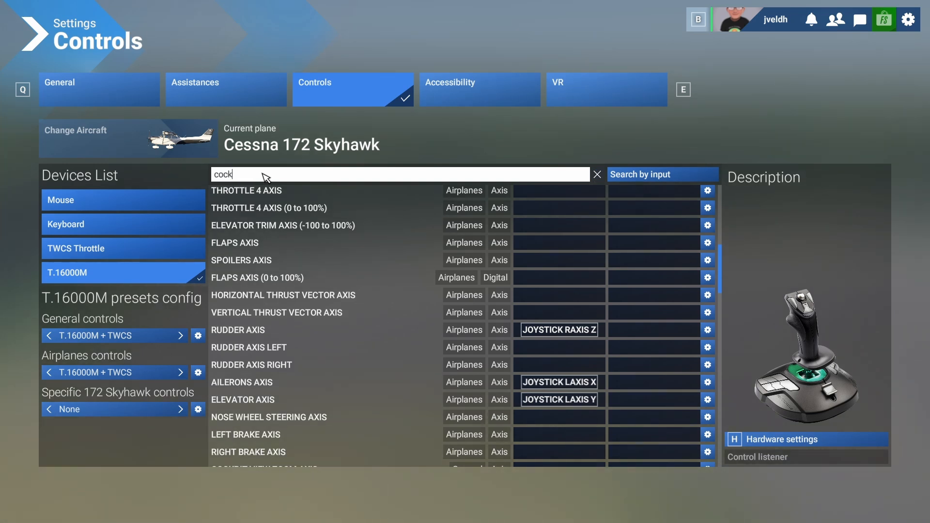
pyautogui.write('pit')
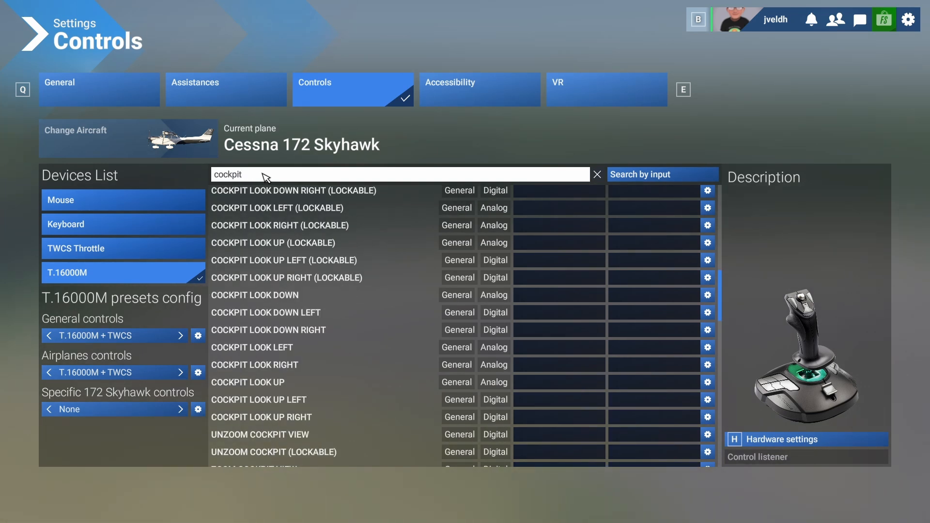
pyautogui.scroll(10, 455, 382)
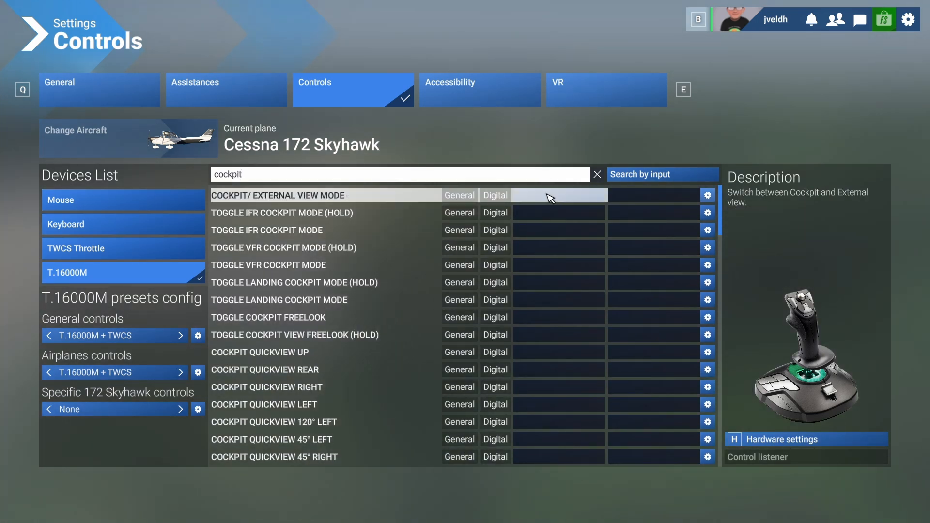
pyautogui.click(551, 198)
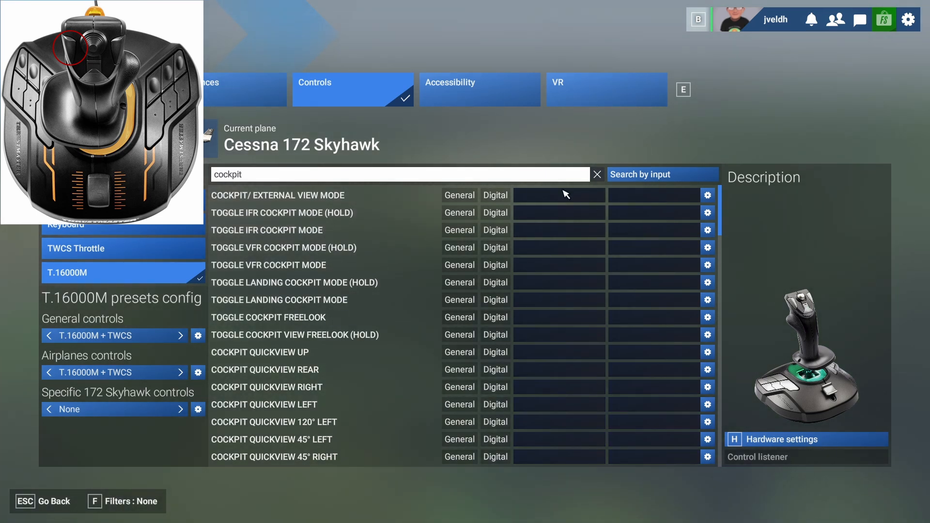
pyautogui.click(537, 199)
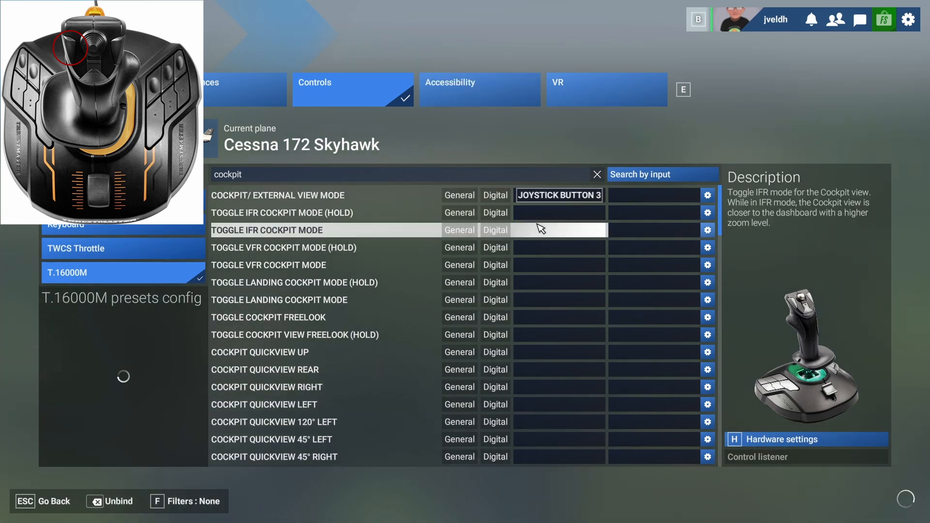
# Return to the flight and test the view toggle by switching to the external view and back to the cockpit.
pyautogui.click(47, 508)
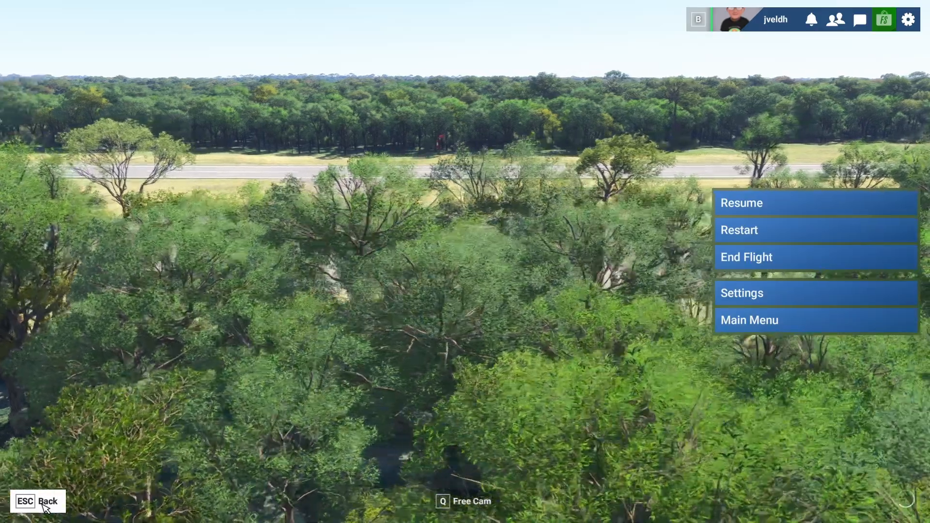
pyautogui.click(43, 509)
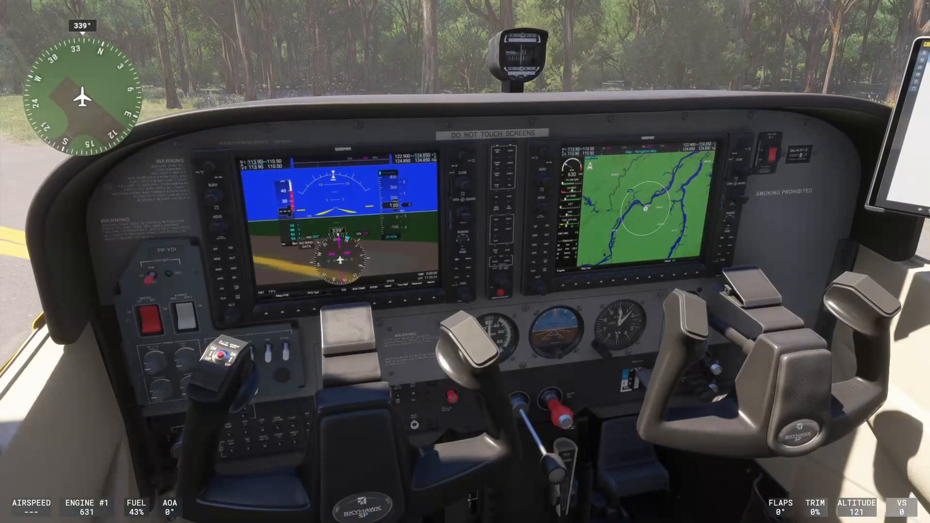
pyautogui.press('End')
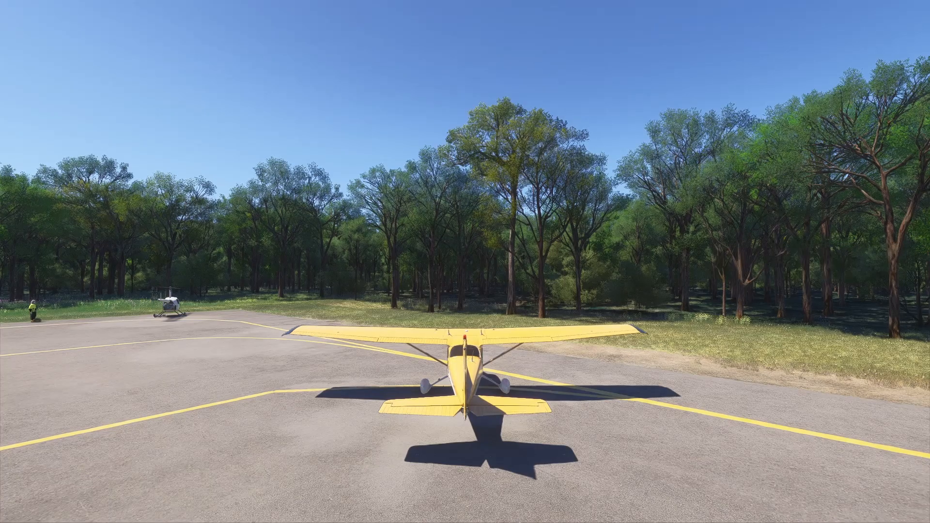
pyautogui.press('End')
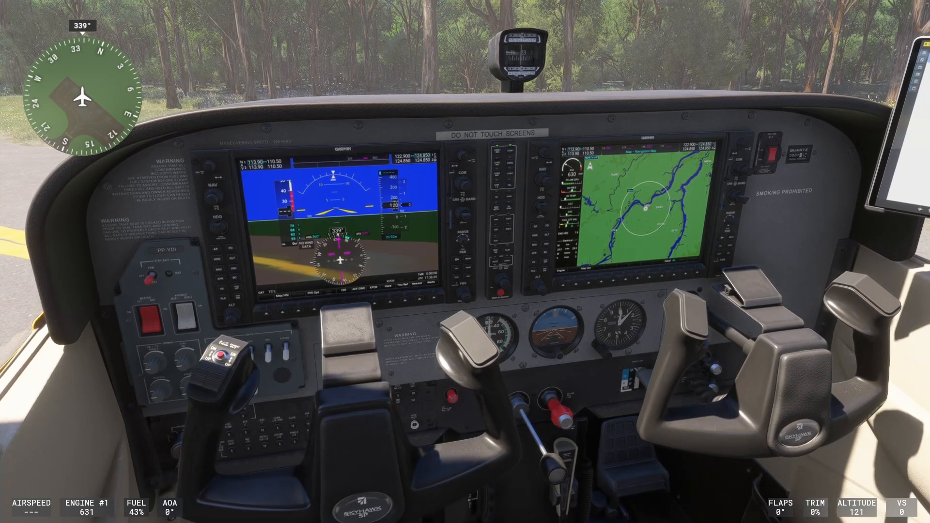
# Hide the pilot's yoke in the cockpit and toggle the parking brake off and back on twice.
pyautogui.rightClick(256, 126)
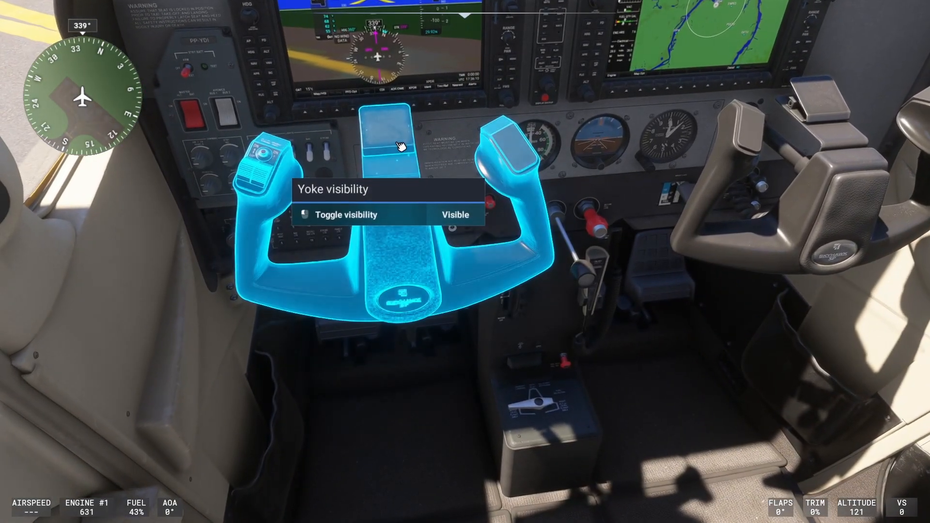
pyautogui.click(401, 147)
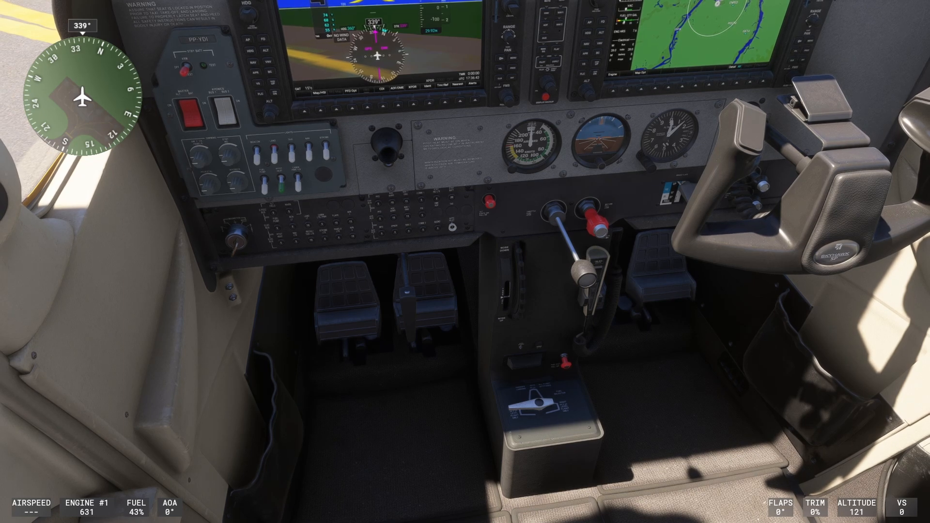
pyautogui.click(420, 308)
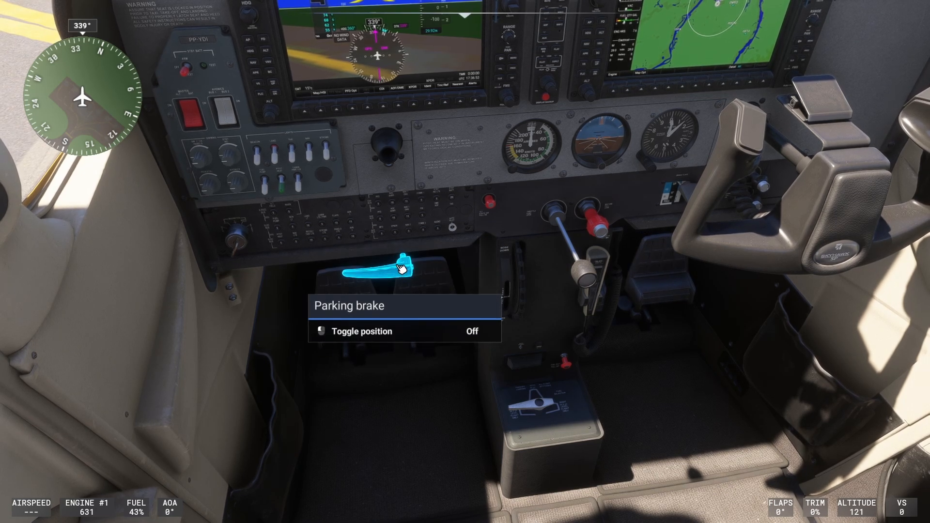
pyautogui.click(402, 272)
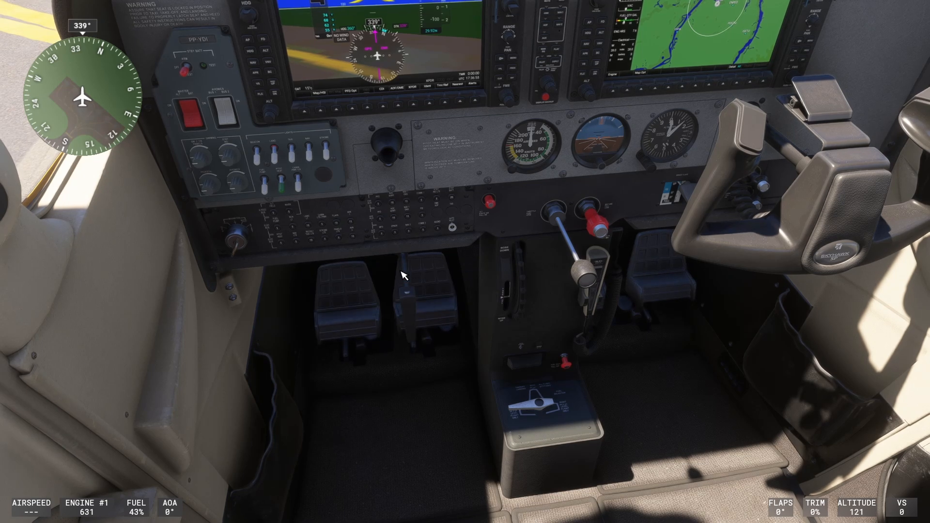
pyautogui.click(416, 309)
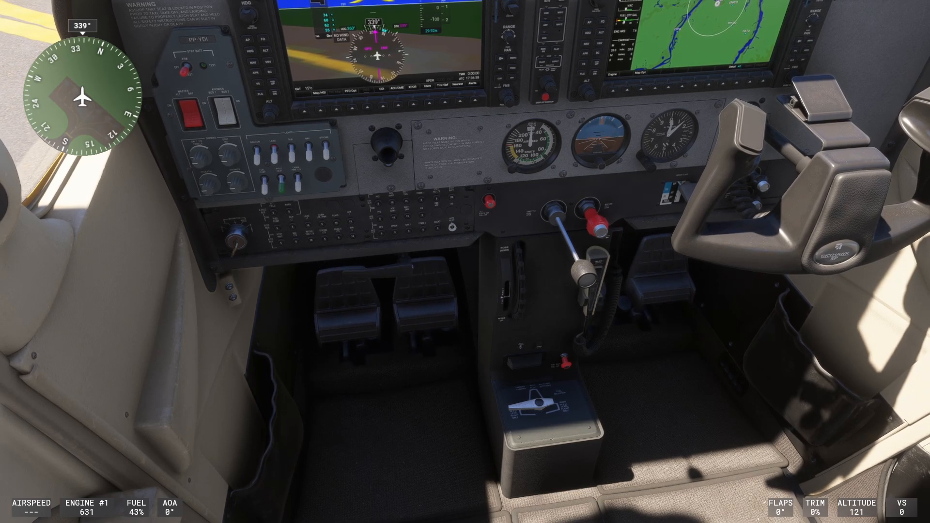
pyautogui.click(385, 275)
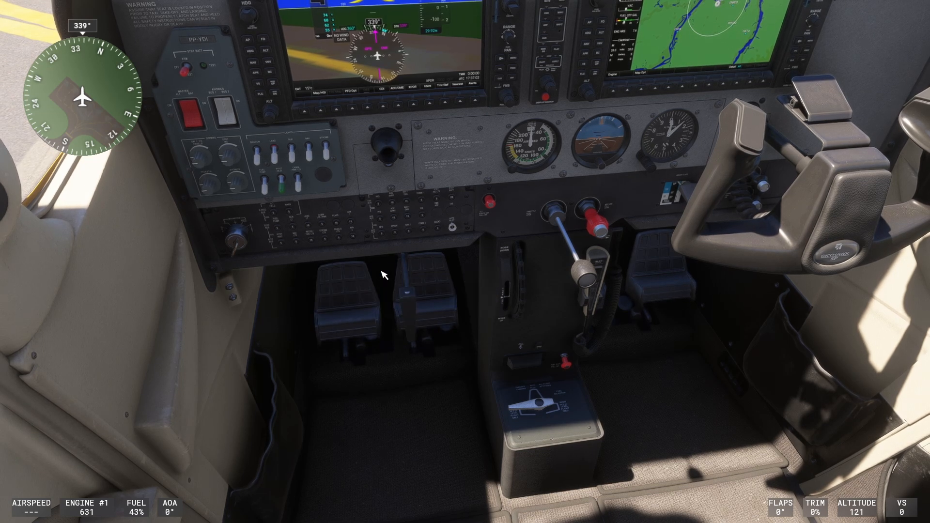
# Pause the flight, reopen the control settings and search the T.16000M commands for "engine".
pyautogui.press('Escape')
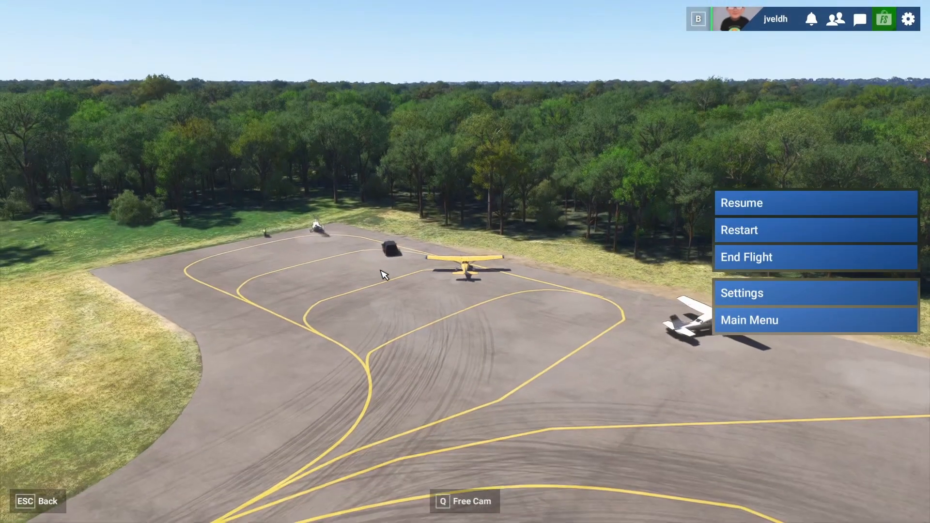
pyautogui.click(768, 295)
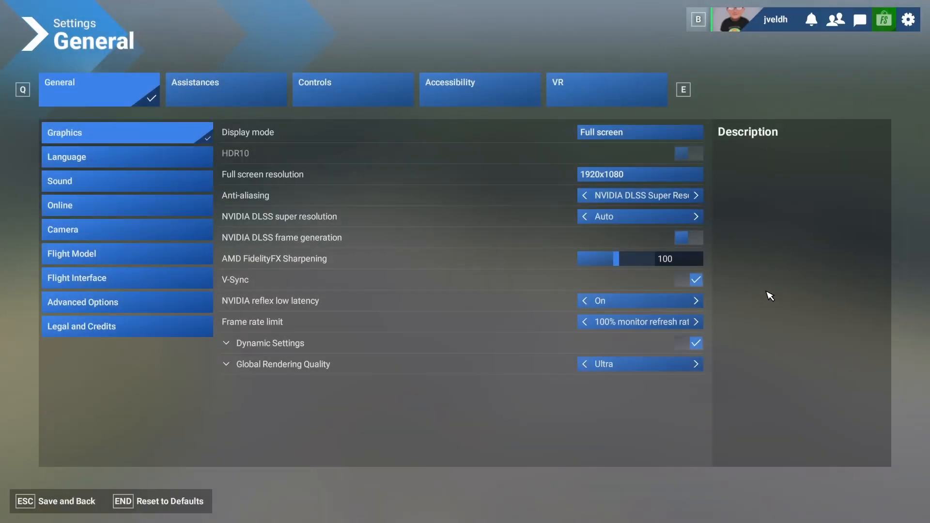
pyautogui.click(314, 88)
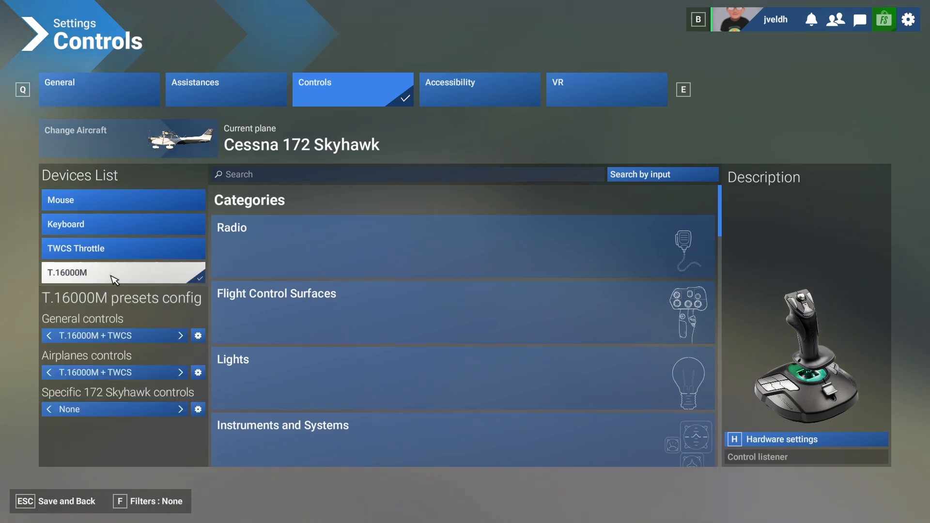
pyautogui.click(276, 178)
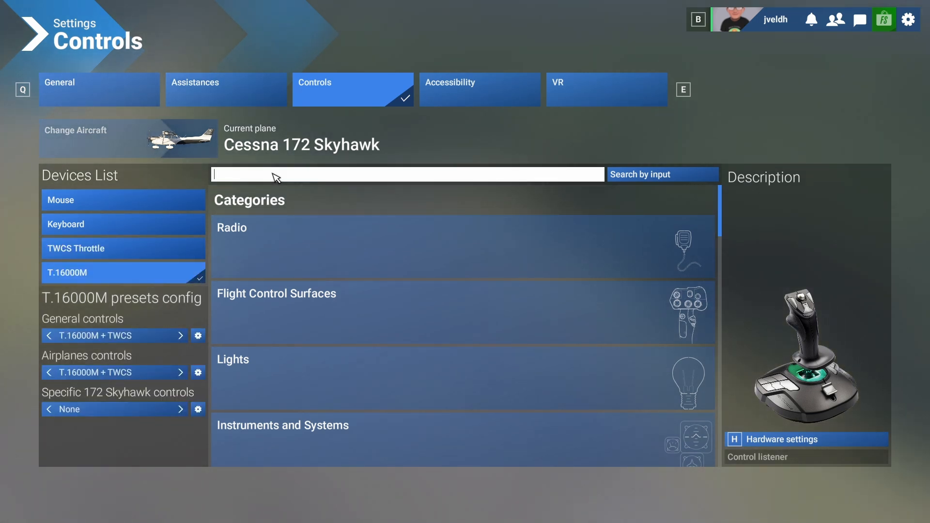
pyautogui.write('engine')
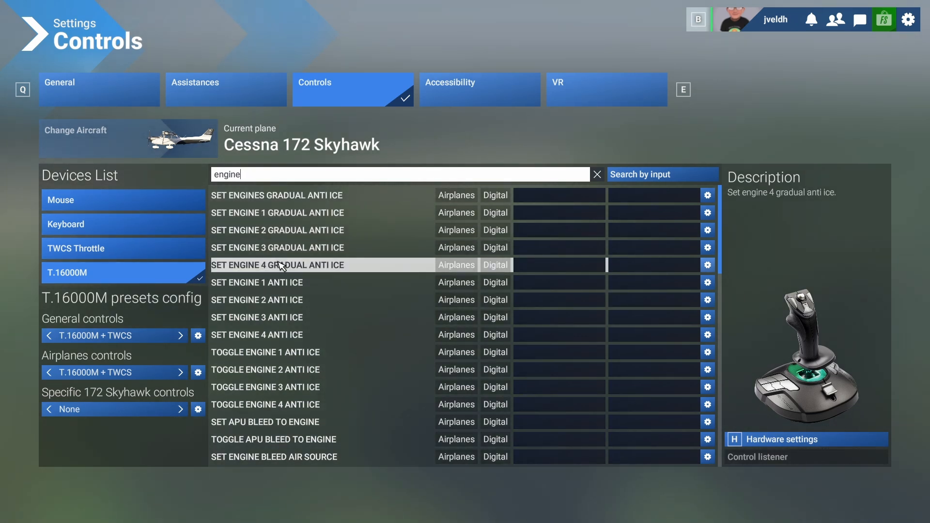
# Bind the ENGINE AUTOSTOP command to JOYSTICK BUTTON 5.
pyautogui.scroll(-2, 281, 301)
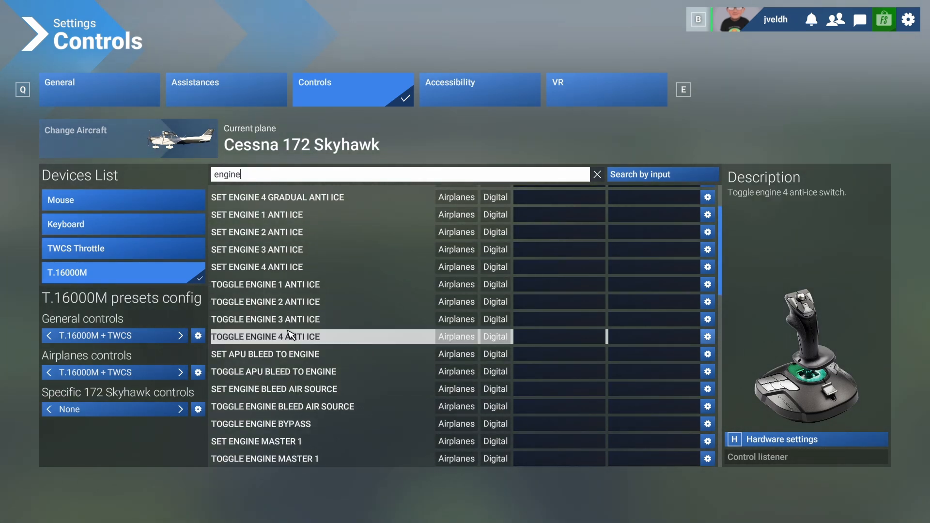
pyautogui.scroll(-2, 289, 336)
pyautogui.scroll(-2, 291, 358)
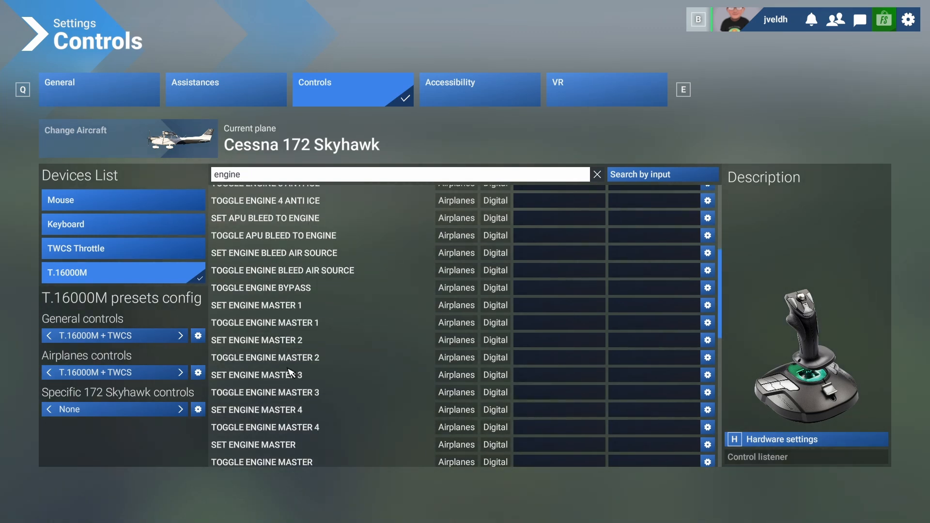
pyautogui.scroll(-8, 291, 376)
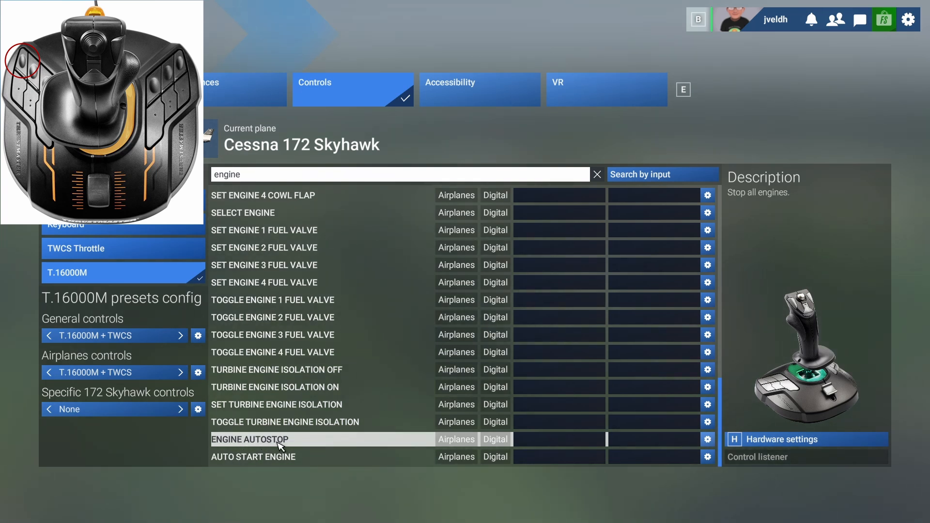
pyautogui.click(537, 439)
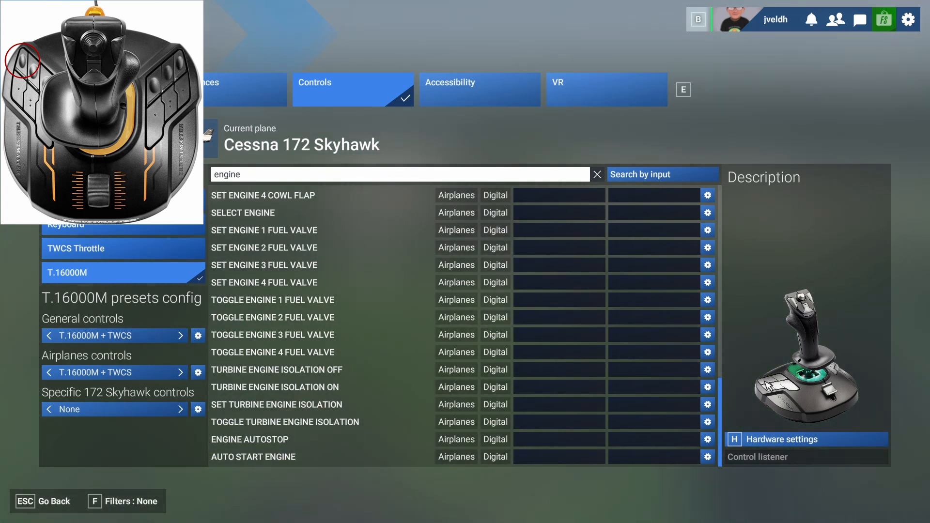
pyautogui.click(562, 439)
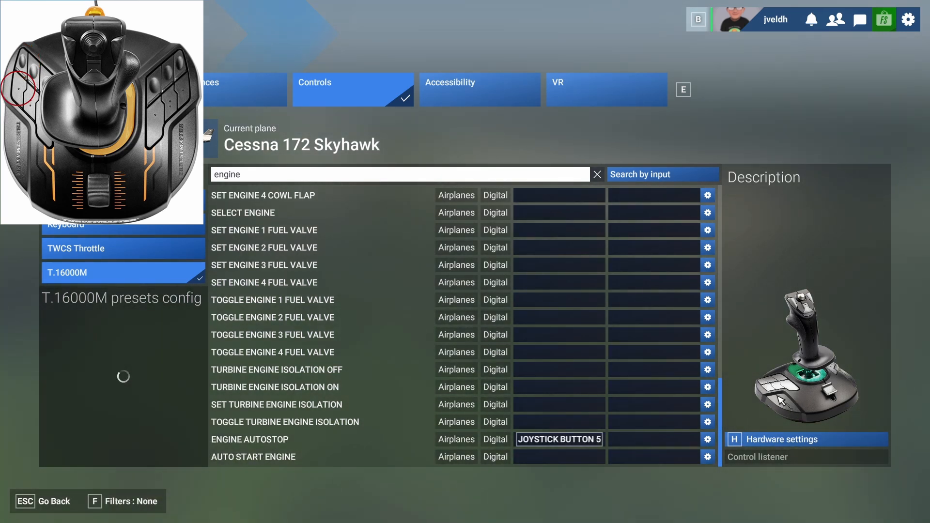
# Bind the AUTO START ENGINE command to JOYSTICK BUTTON 10.
pyautogui.click(560, 458)
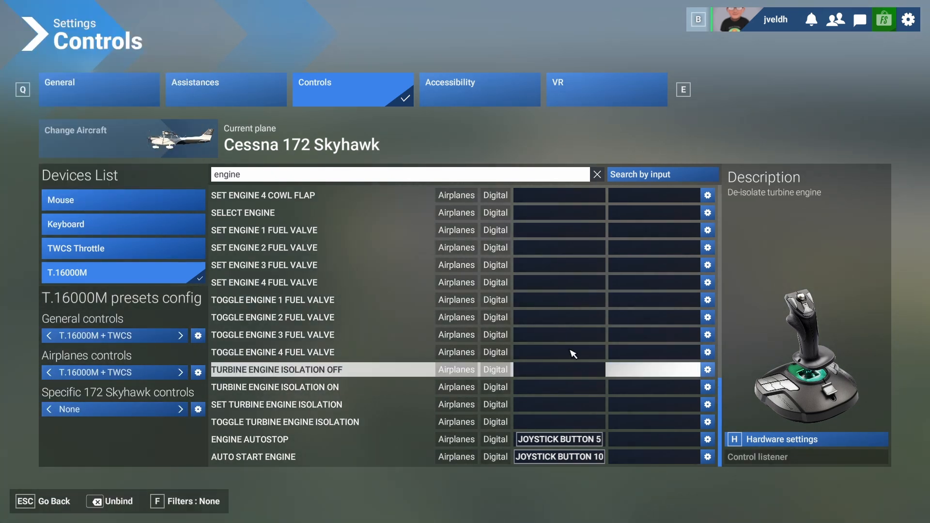
# Search the T.16000M commands for "parking br" and bind TOGGLE PARKING BRAKES to JOYSTICK BUTTON 6.
pyautogui.click(254, 176)
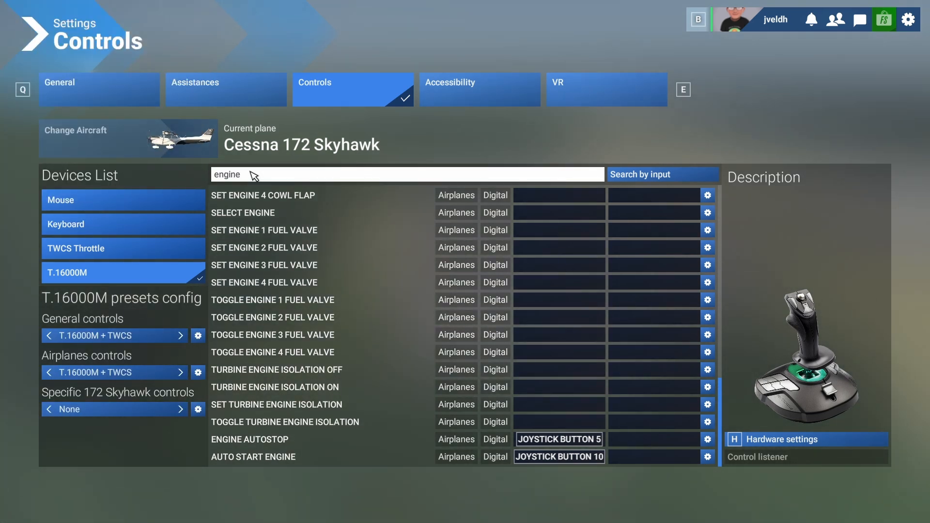
pyautogui.hotkey('ctrl', 'a')
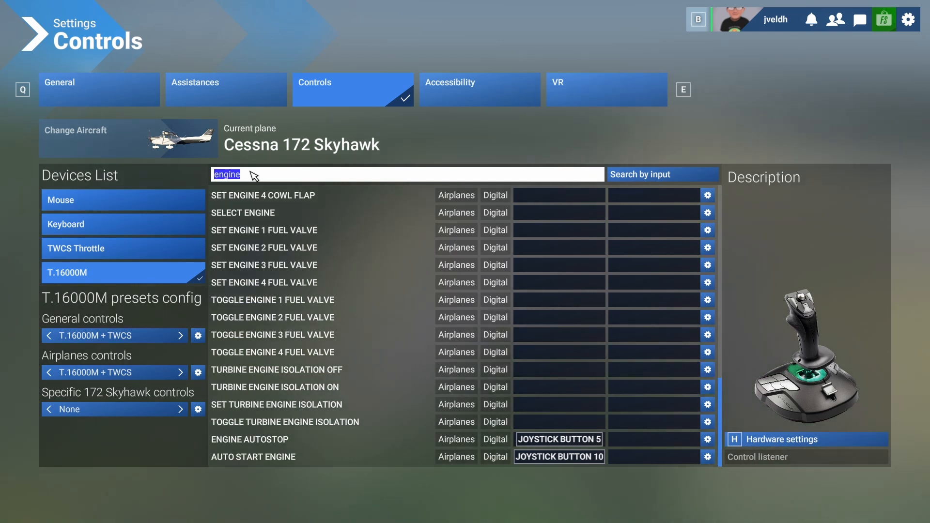
pyautogui.write('pa')
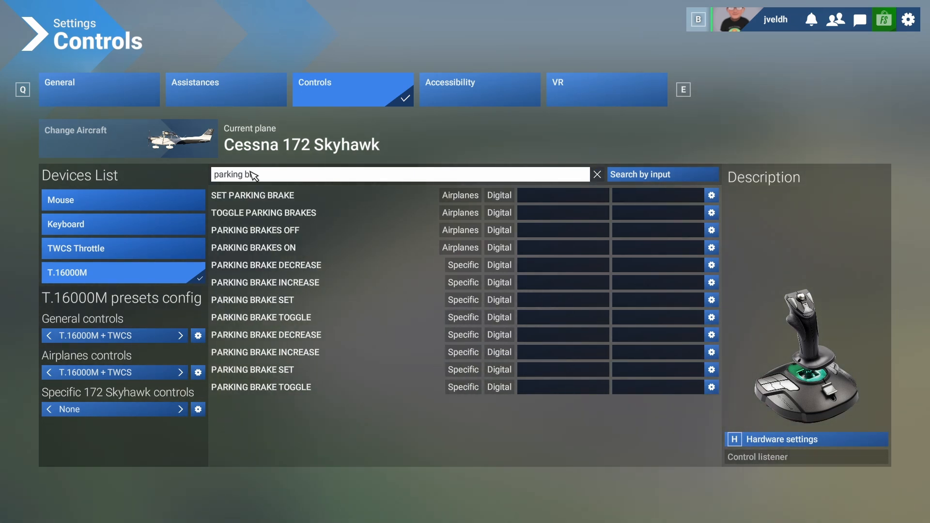
pyautogui.write('rking br')
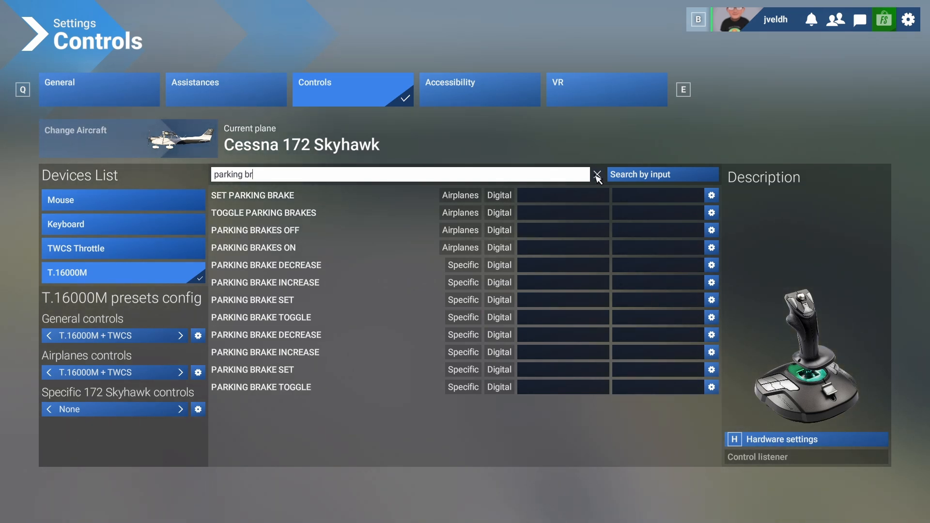
pyautogui.click(547, 213)
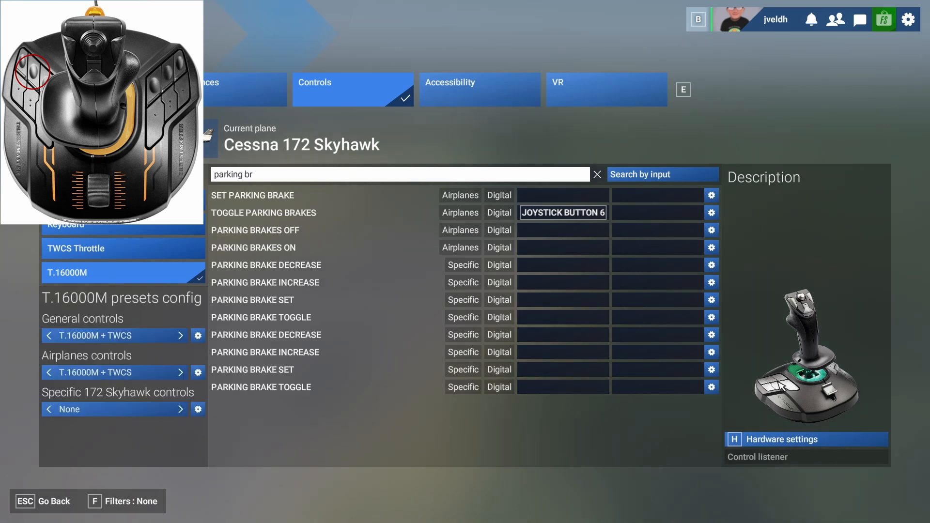
# Replace the command search text with "brake" to list all brake commands.
pyautogui.click(249, 176)
pyautogui.press('BackSpace')
pyautogui.press('BackSpace')
pyautogui.write('br')
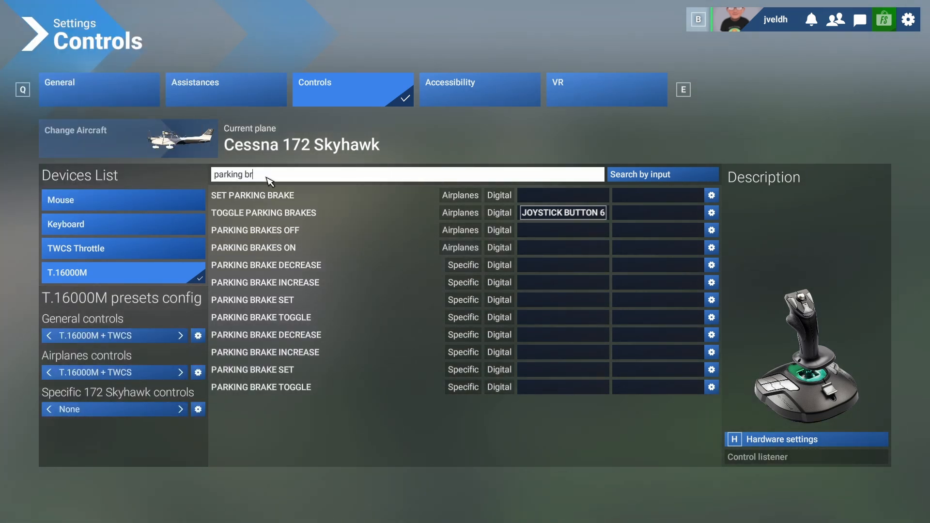
pyautogui.hotkey('ctrl', 'a')
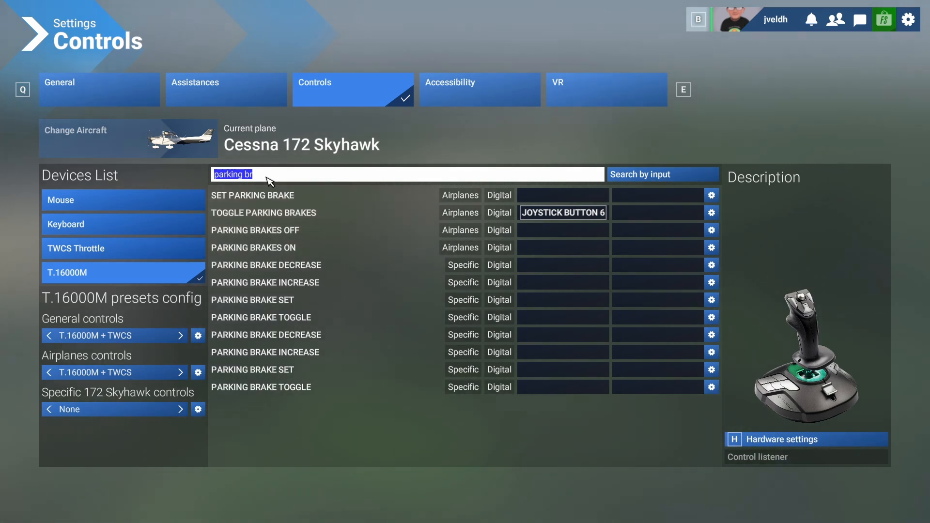
pyautogui.write('brake')
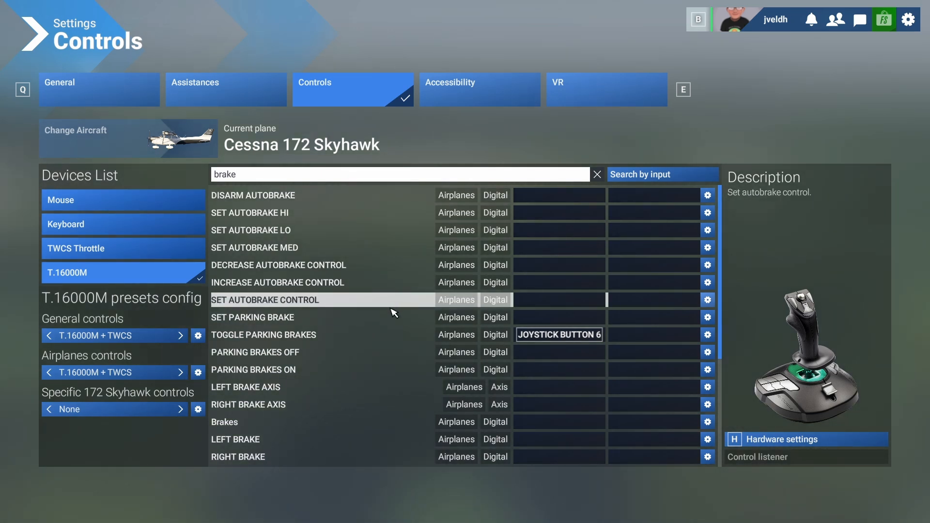
# Find the general Brakes command among the brake entries and bind it to JOYSTICK BUTTON 9.
pyautogui.scroll(-4, 388, 329)
pyautogui.scroll(4, 393, 337)
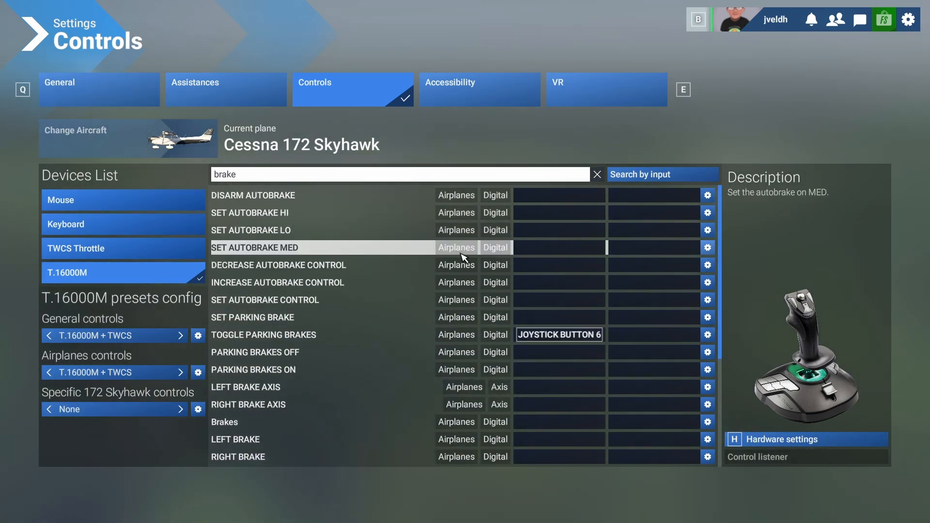
pyautogui.scroll(-4, 461, 371)
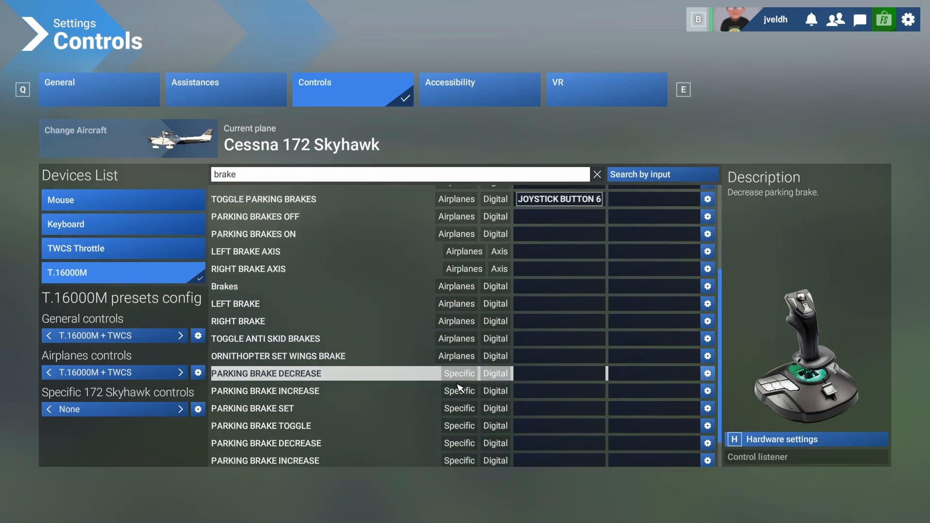
pyautogui.scroll(-1, 461, 371)
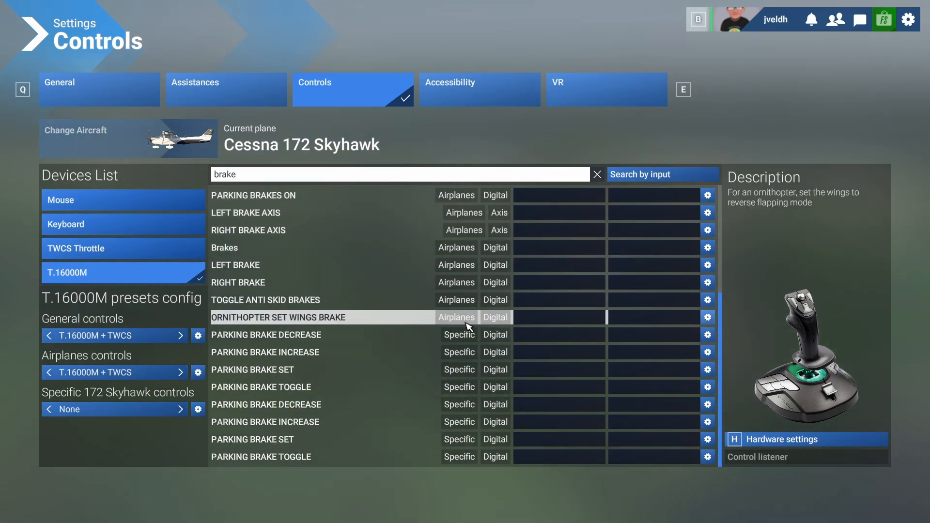
pyautogui.scroll(5, 467, 328)
pyautogui.scroll(-2, 469, 328)
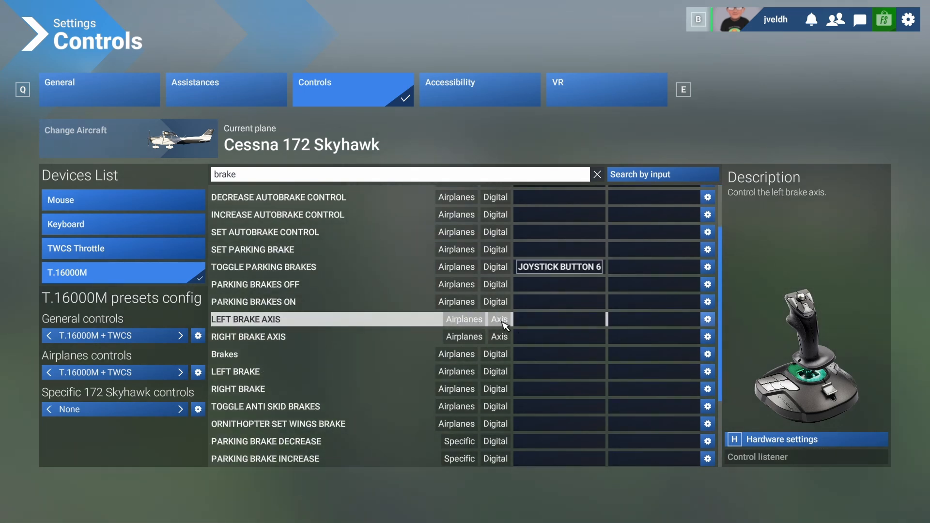
pyautogui.scroll(2, 481, 326)
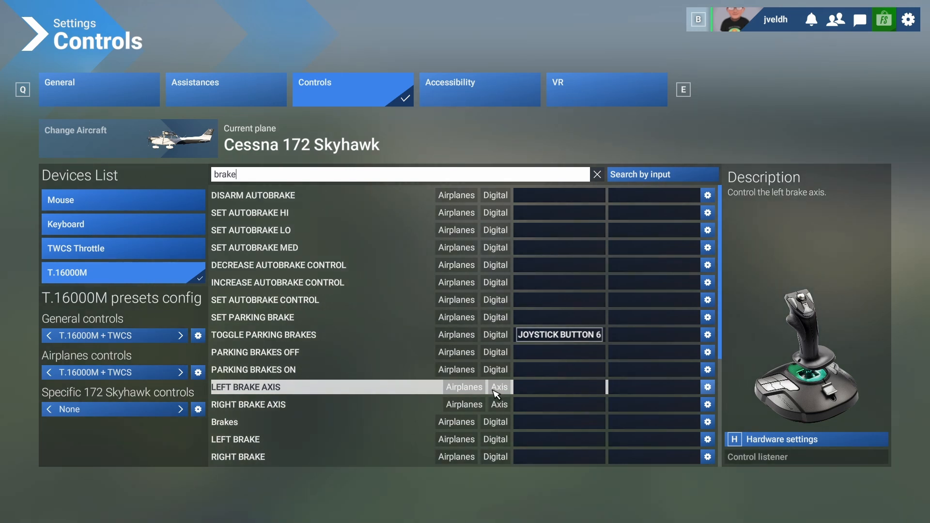
pyautogui.scroll(-2, 484, 401)
pyautogui.scroll(-2, 483, 400)
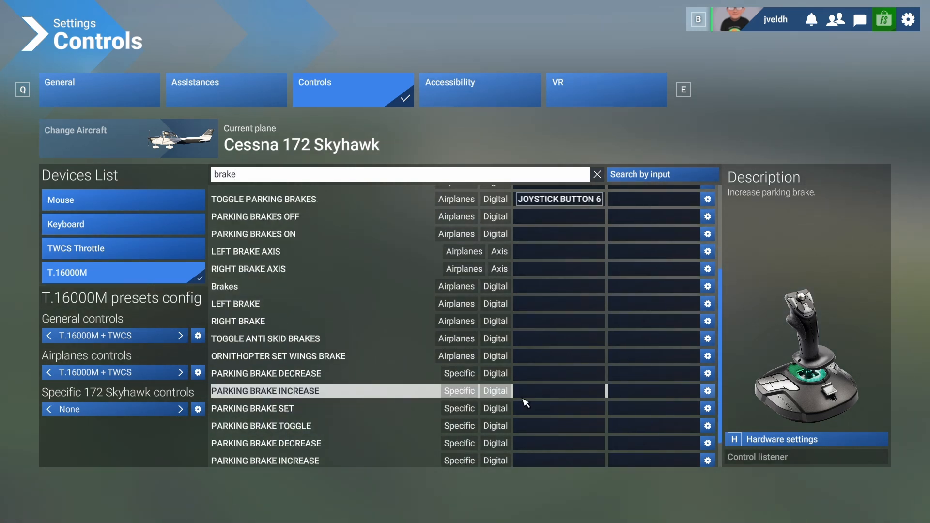
pyautogui.scroll(-1, 521, 372)
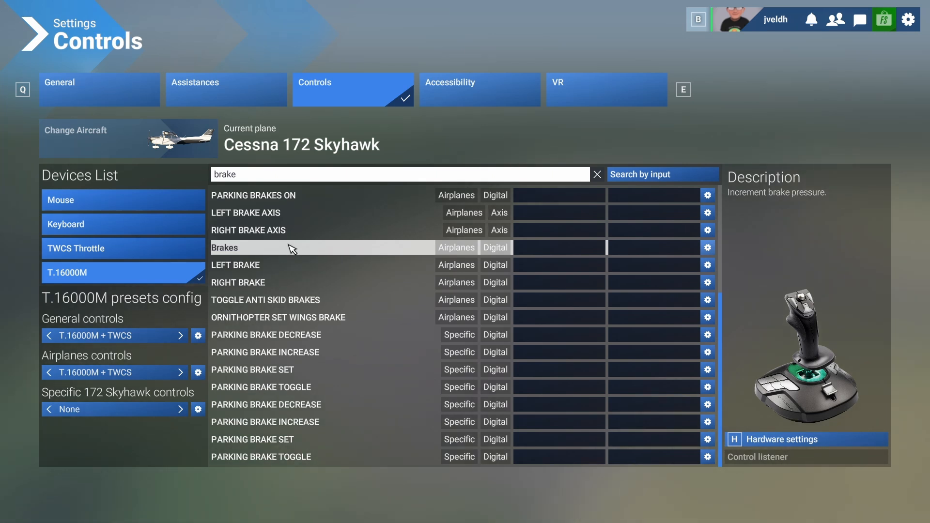
pyautogui.click(530, 248)
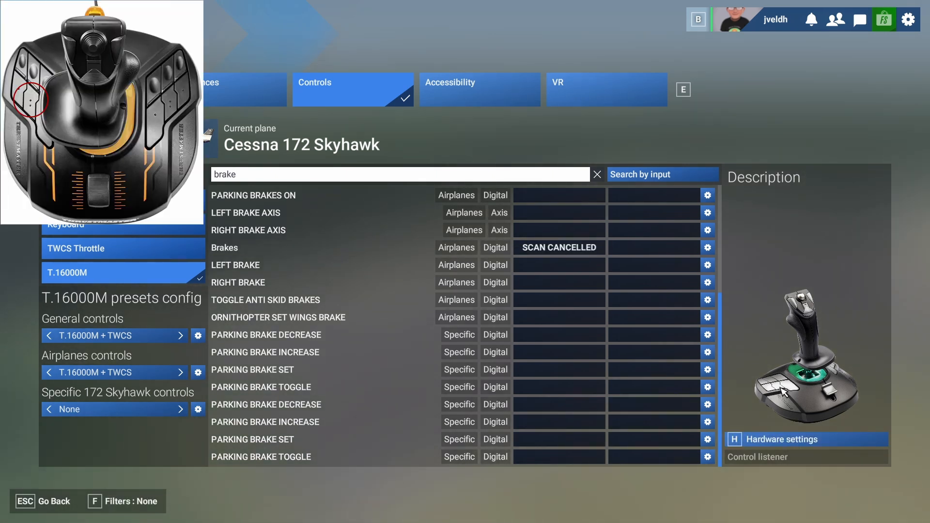
pyautogui.click(571, 250)
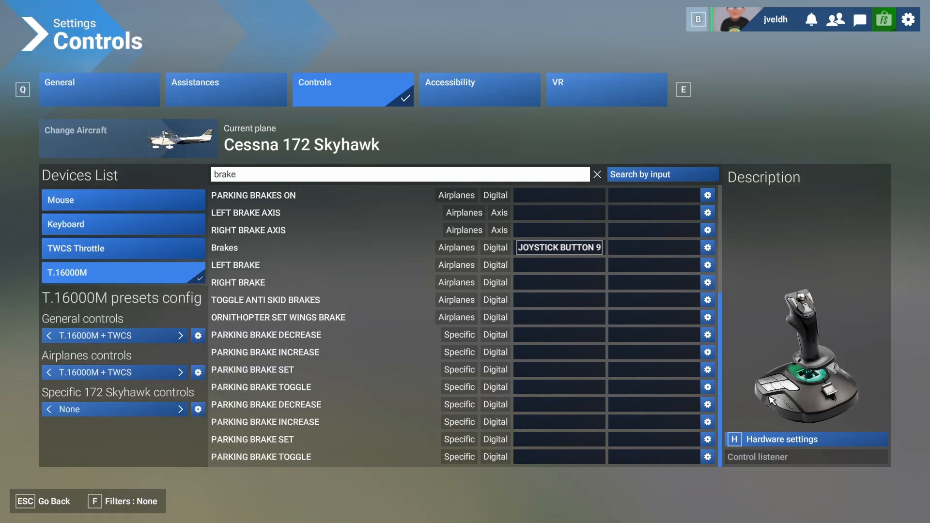
# Return to the flight and test the engine bindings by stopping the engine and starting it again.
pyautogui.press('Escape')
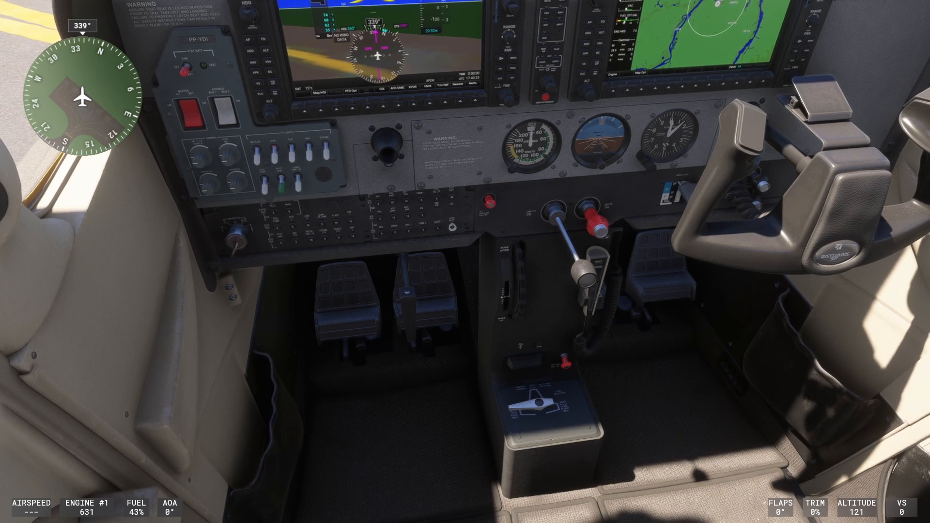
pyautogui.hotkey('ctrl', 'shift', 'e')
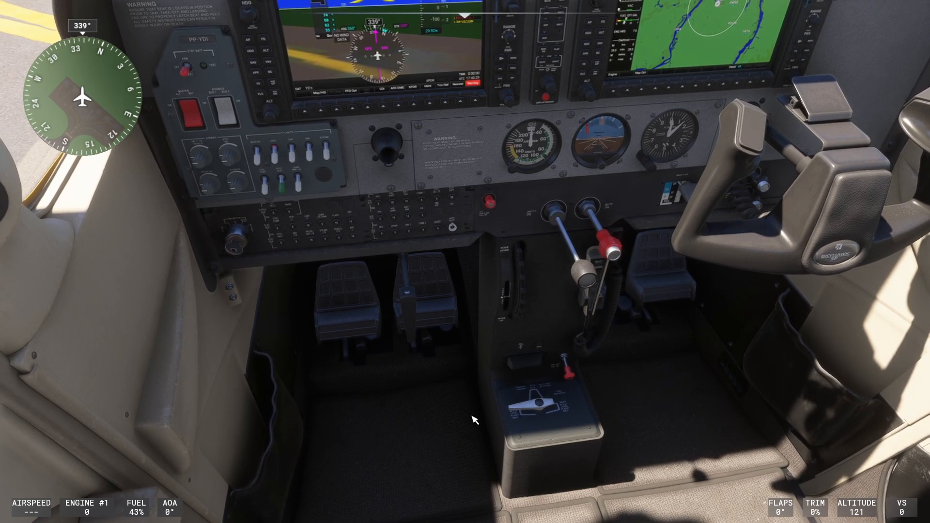
pyautogui.moveTo(472, 417)
pyautogui.mouseDown()
pyautogui.moveTo(451, 362)
pyautogui.moveTo(444, 145)
pyautogui.moveTo(436, 303)
pyautogui.moveTo(474, 420)
pyautogui.mouseUp()
pyautogui.hotkey('ctrl', 'shift', 'F4')
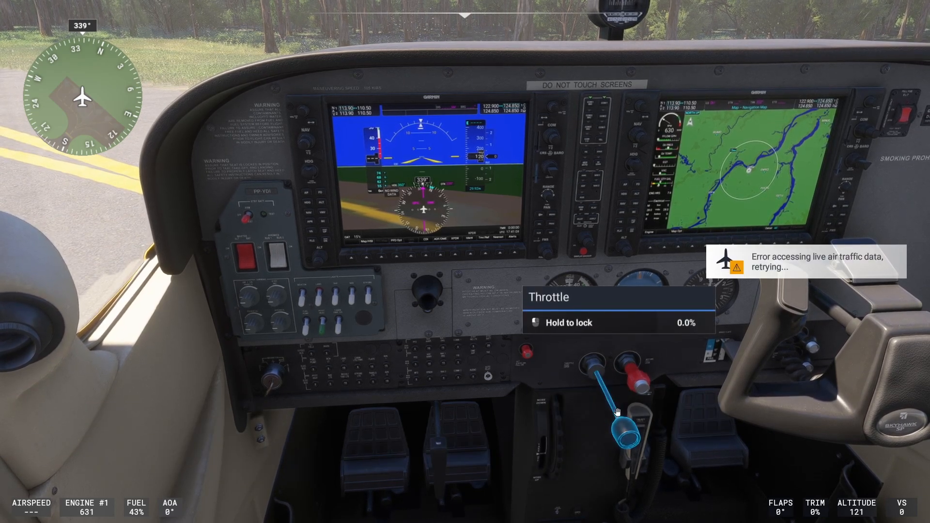
# Bring the cockpit view in close on the pedals and parking brake handle below the instrument panel.
pyautogui.scroll(5, 517, 444)
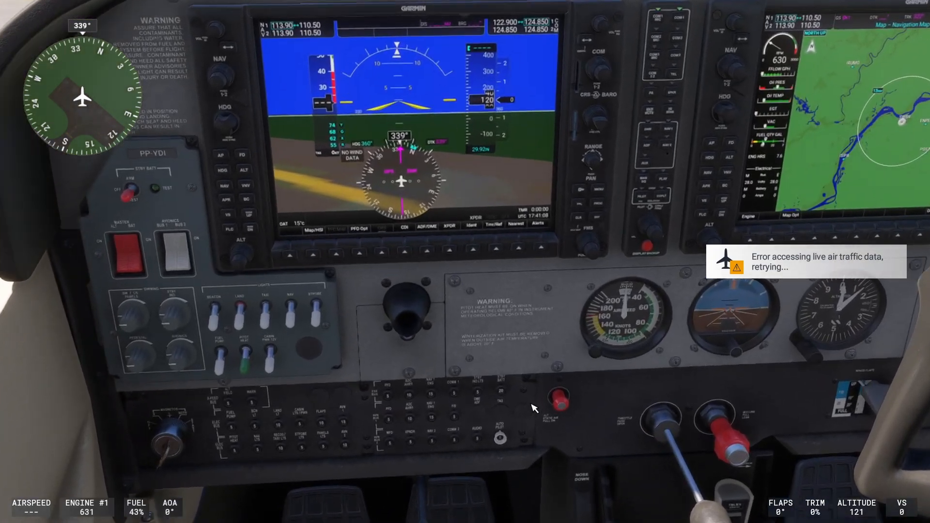
pyautogui.scroll(5, 527, 350)
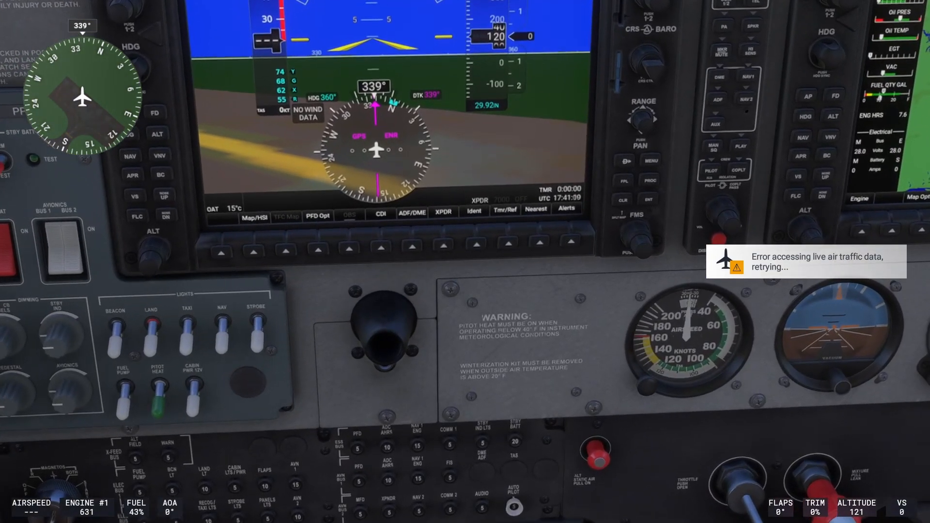
pyautogui.moveTo(525, 327); pyautogui.dragTo(533, 426)
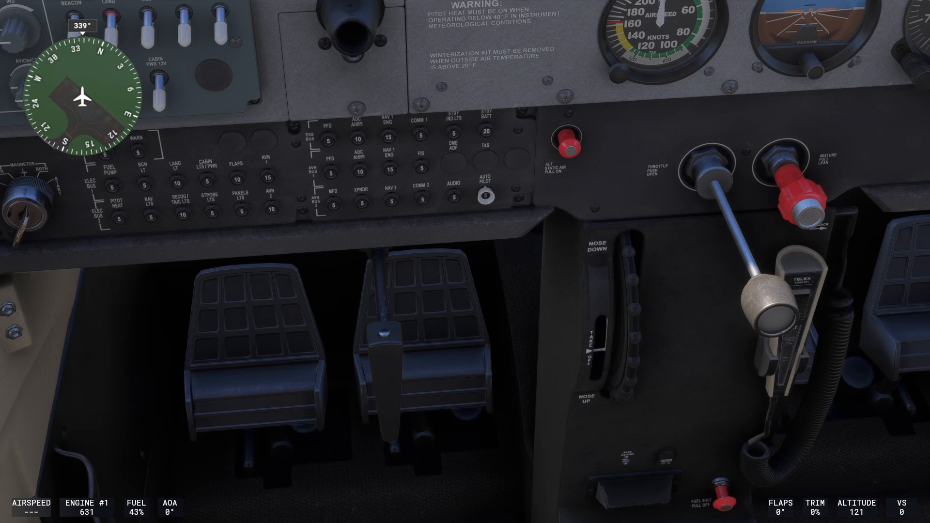
# Pause the flight and open the control settings for the TWCS Throttle.
pyautogui.press('Escape')
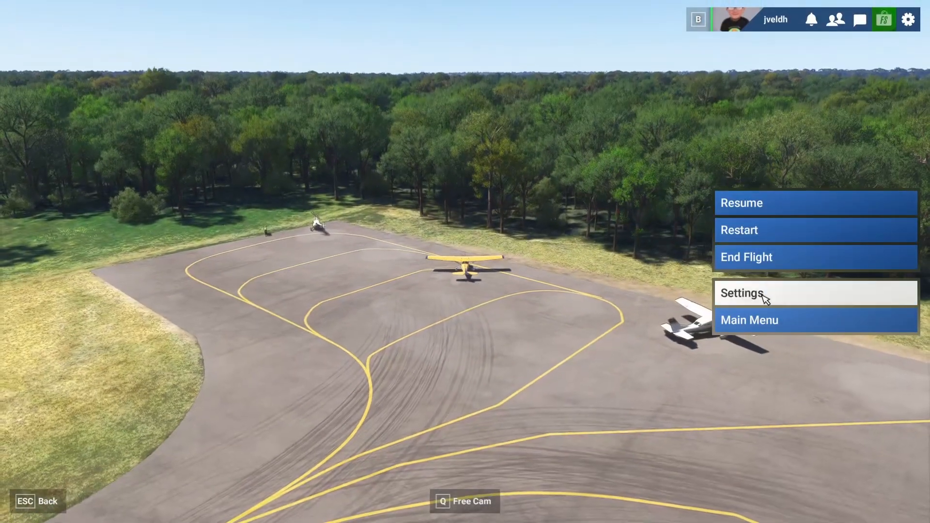
pyautogui.click(765, 295)
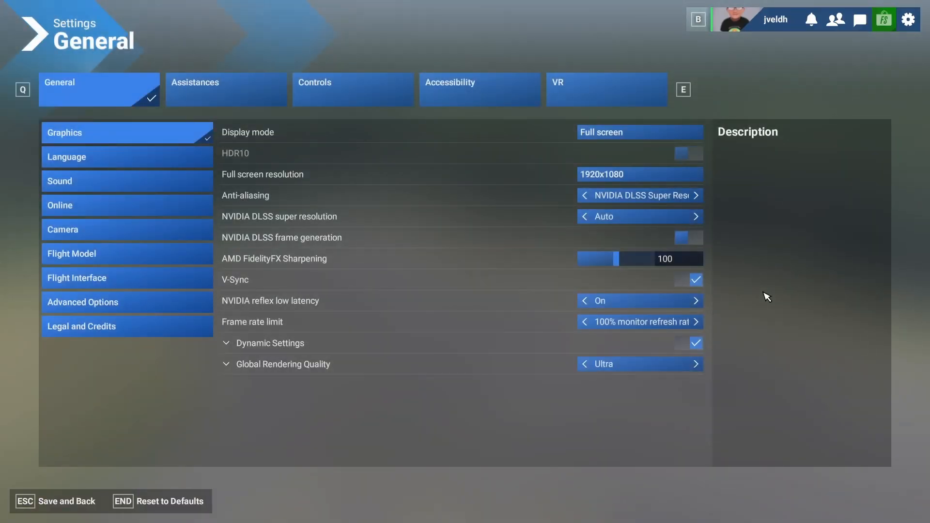
pyautogui.click(313, 94)
pyautogui.click(100, 250)
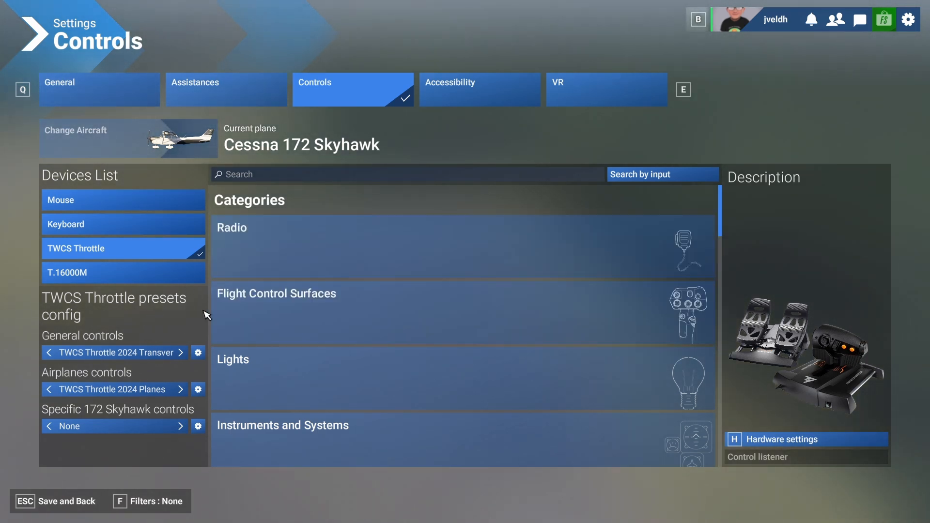
# Duplicate the TWCS Throttle's general controls preset under the name "T.16000M + TWCS".
pyautogui.click(198, 353)
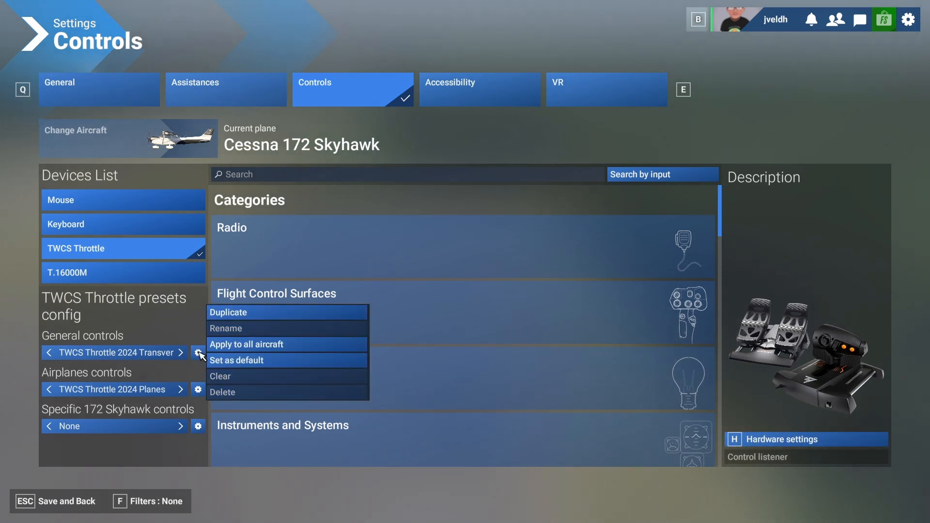
pyautogui.click(236, 314)
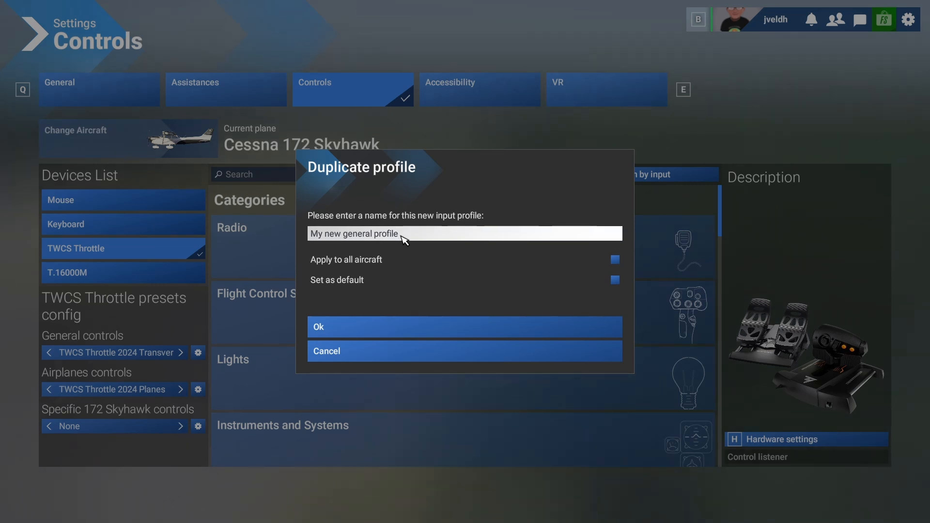
pyautogui.hotkey('ctrl', 'a')
pyautogui.write('T')
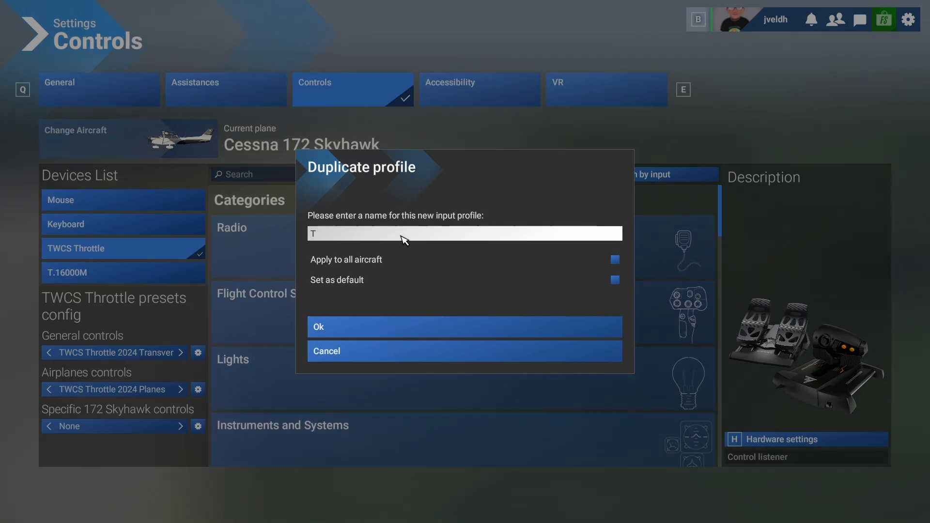
pyautogui.write('.16000M')
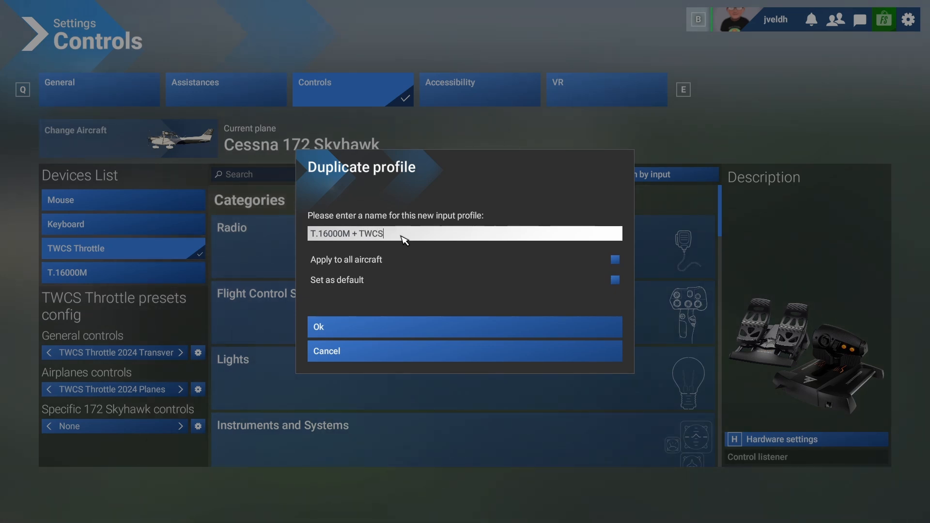
# Duplicate the TWCS Throttle's airplanes controls preset under the name "T.16000M + TWCS".
pyautogui.click(198, 389)
pyautogui.click(246, 350)
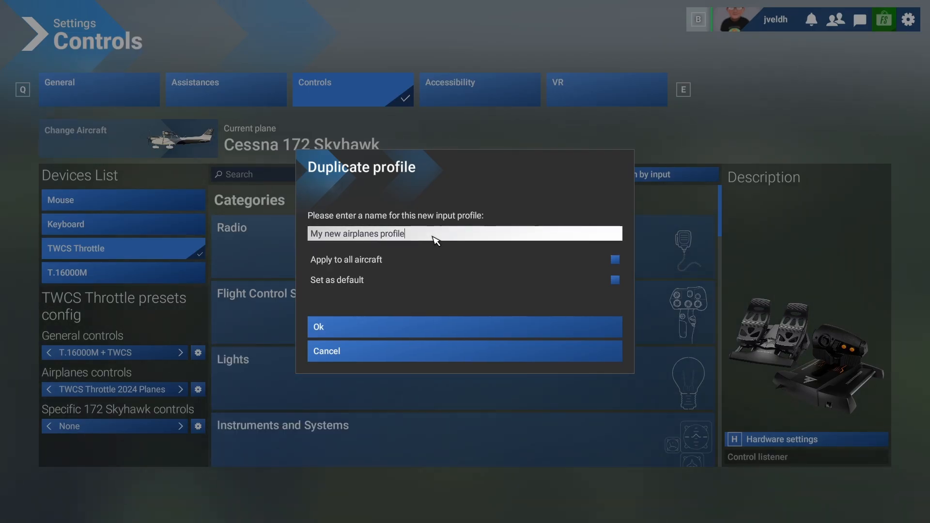
pyautogui.tripleClick(433, 237)
pyautogui.write('T.1')
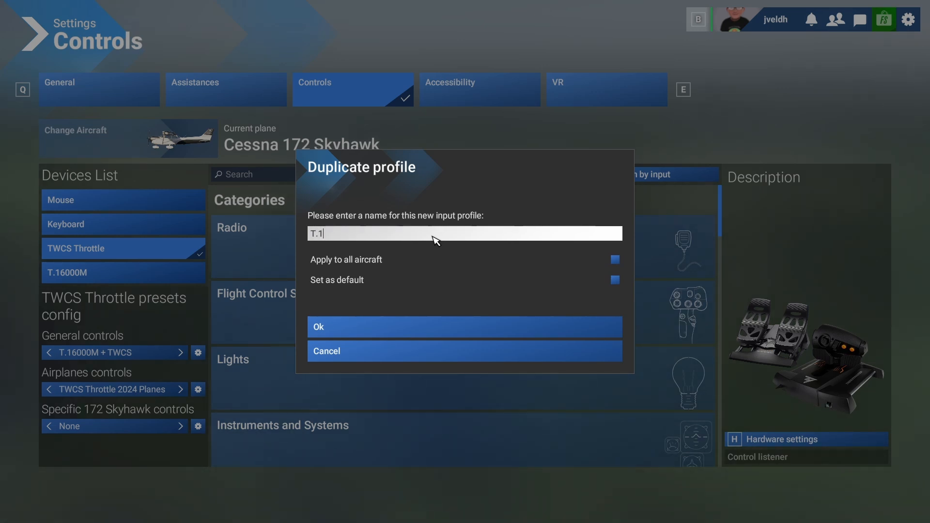
pyautogui.write('6000M')
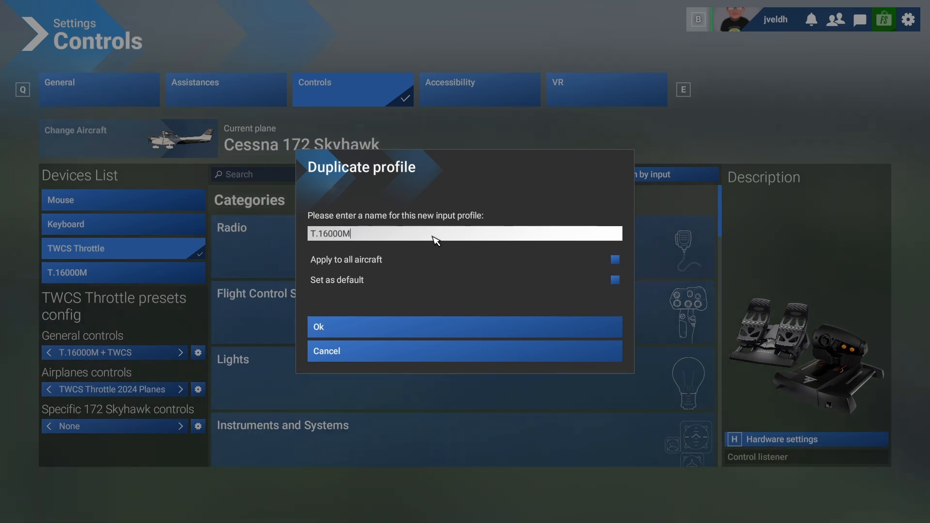
pyautogui.write(' + TWCS')
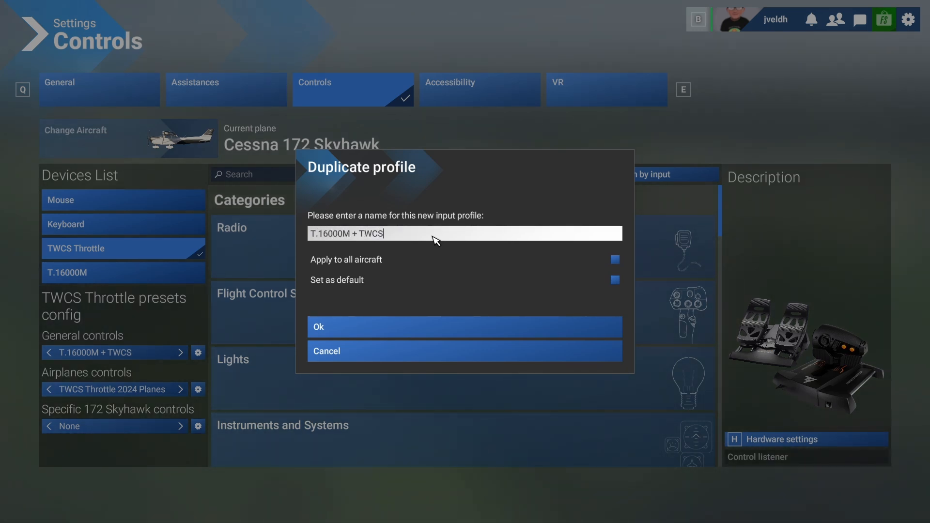
pyautogui.click(332, 336)
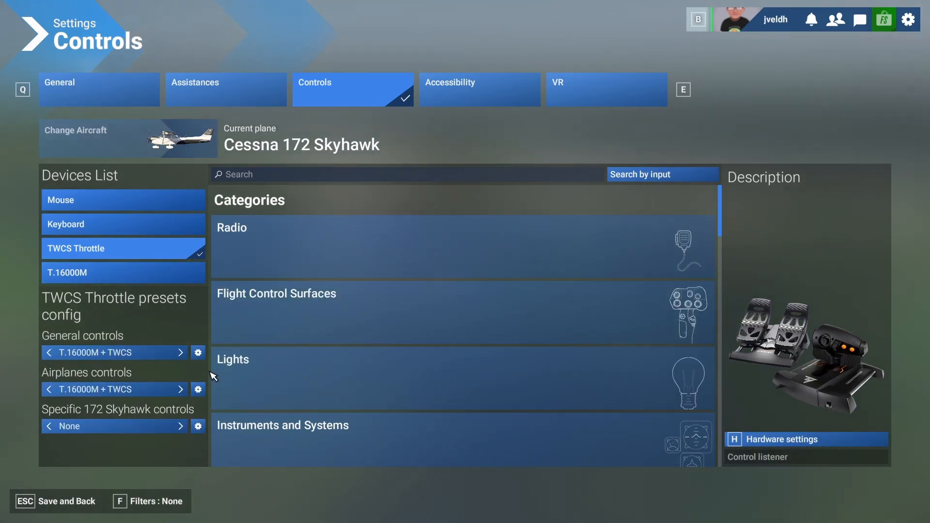
# Clear the TWCS Throttle's general and airplanes presets, and check for leftover bindings using the Assigned filter before returning the filter to None.
pyautogui.click(199, 357)
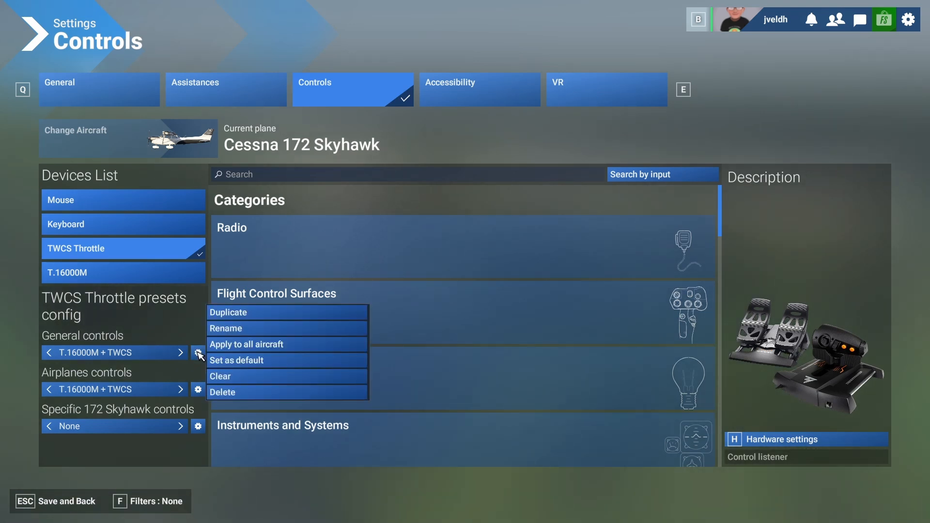
pyautogui.click(236, 378)
pyautogui.click(376, 308)
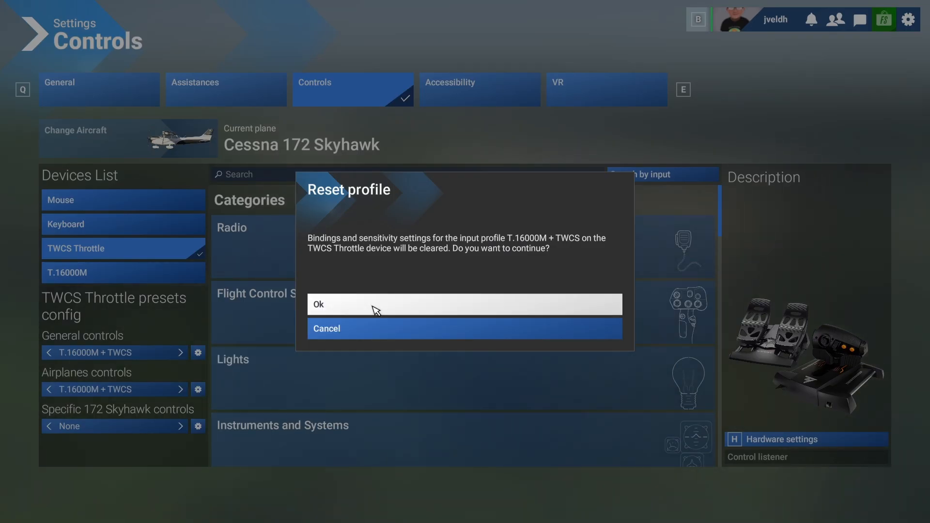
pyautogui.click(201, 393)
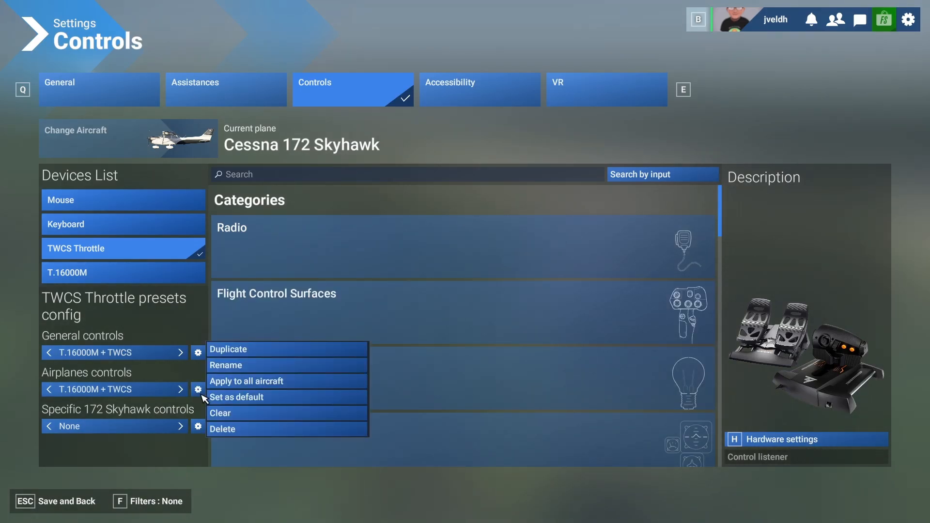
pyautogui.click(224, 413)
pyautogui.click(395, 311)
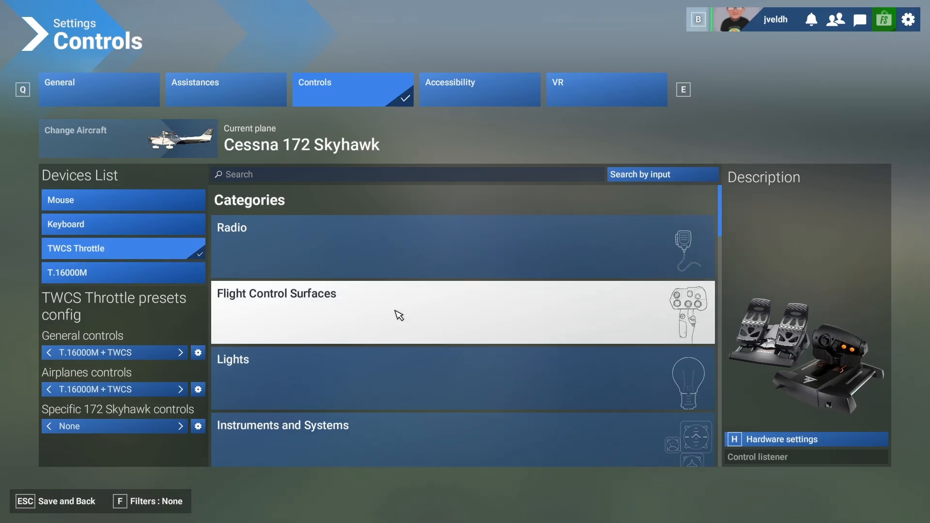
pyautogui.click(160, 505)
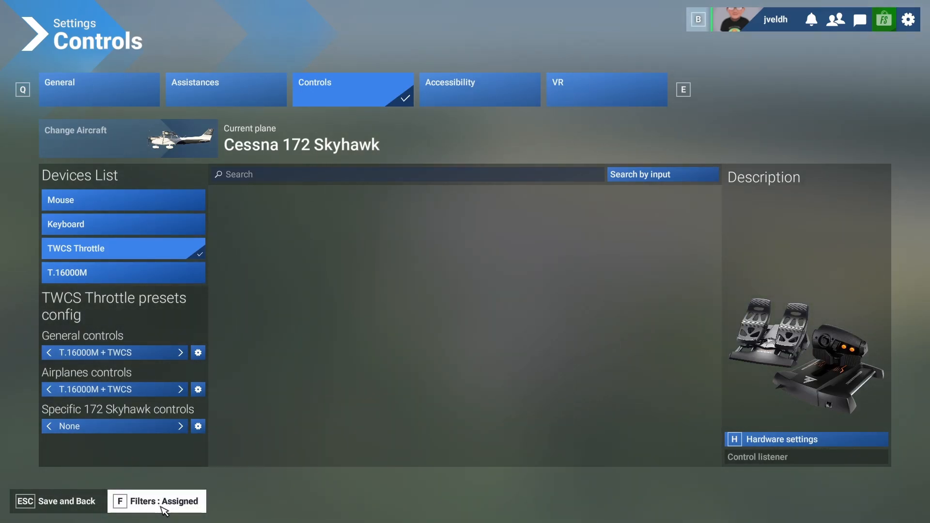
pyautogui.click(163, 506)
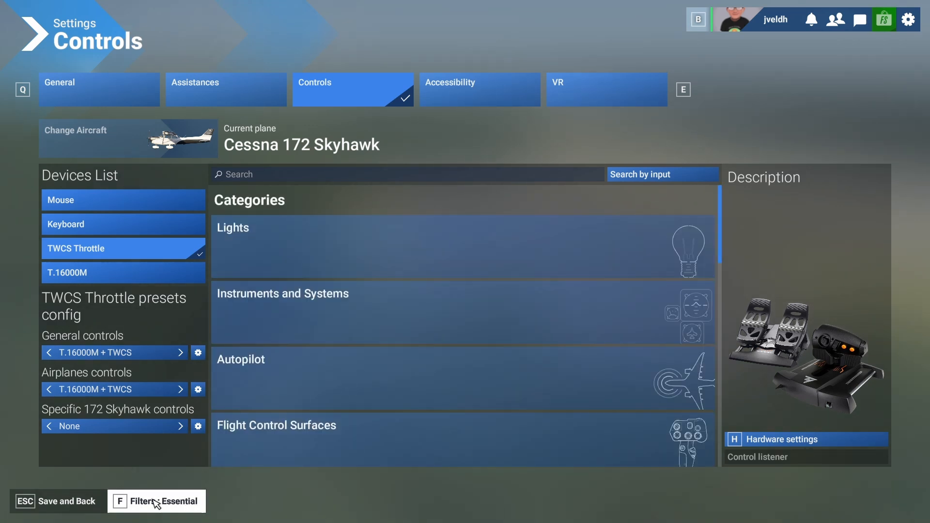
pyautogui.click(163, 506)
# Search the controls for "throttle" and bind THROTTLE AXIS to JOYSTICK LAXIS Z.
pyautogui.click(274, 178)
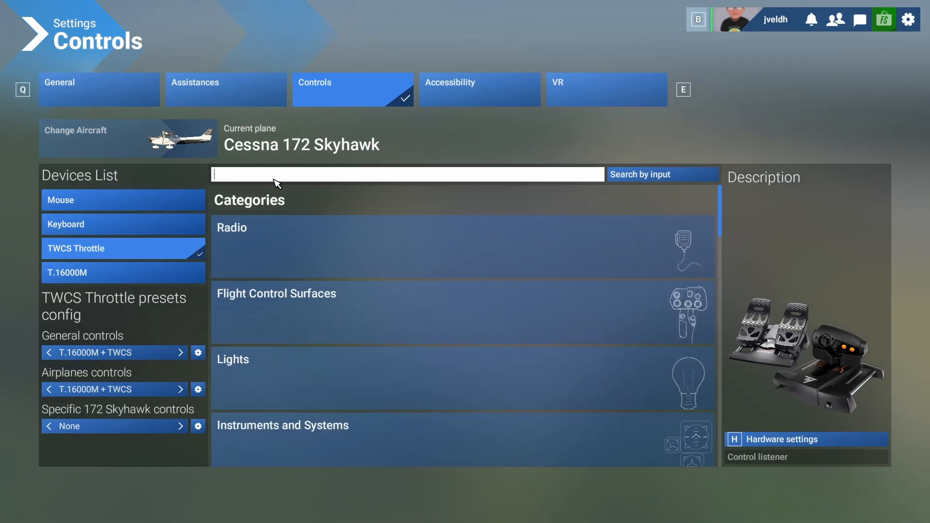
pyautogui.write('thr')
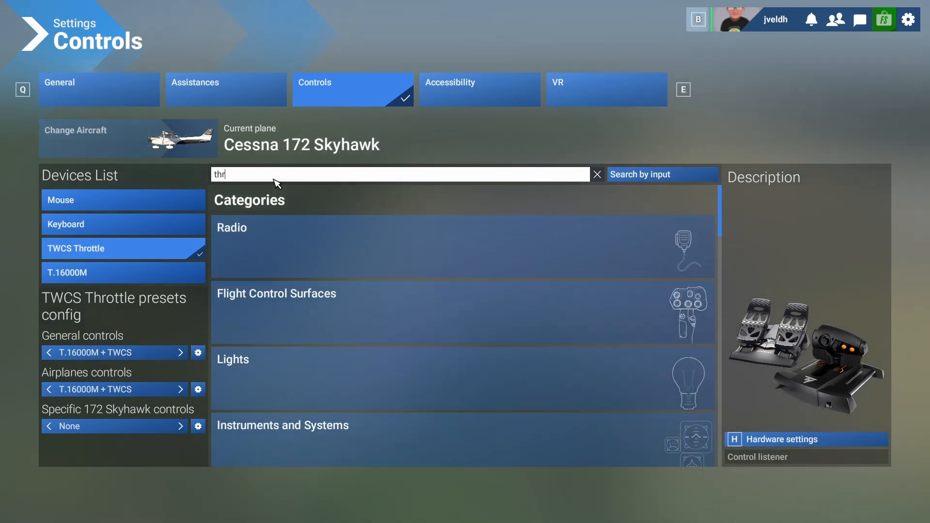
pyautogui.write('ottle')
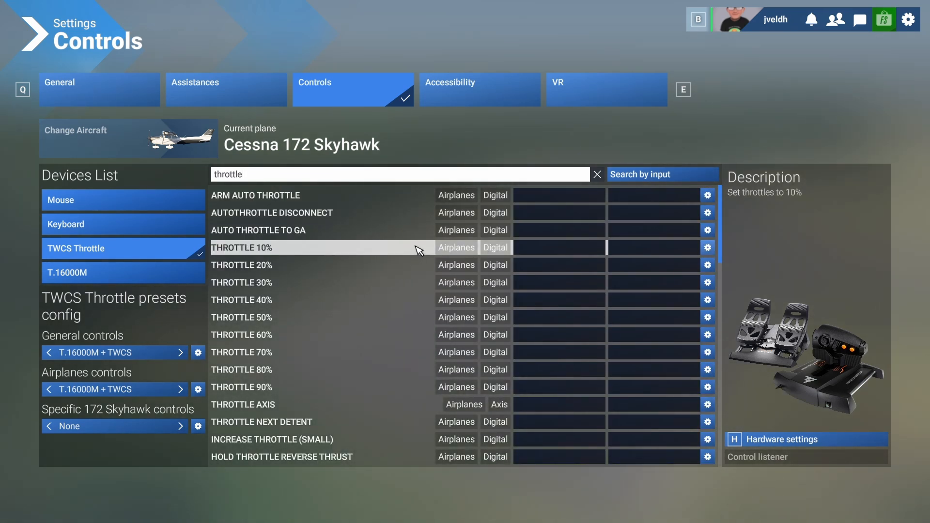
pyautogui.scroll(-3, 420, 270)
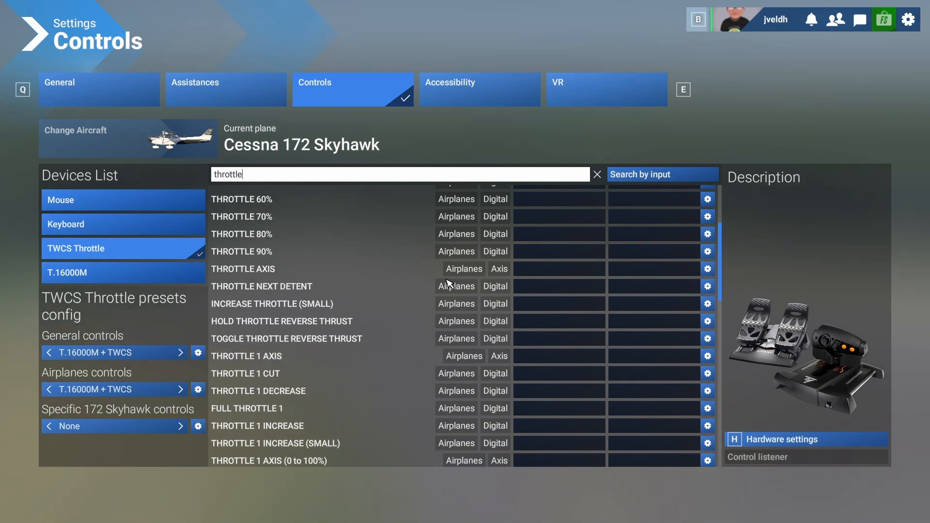
pyautogui.click(553, 270)
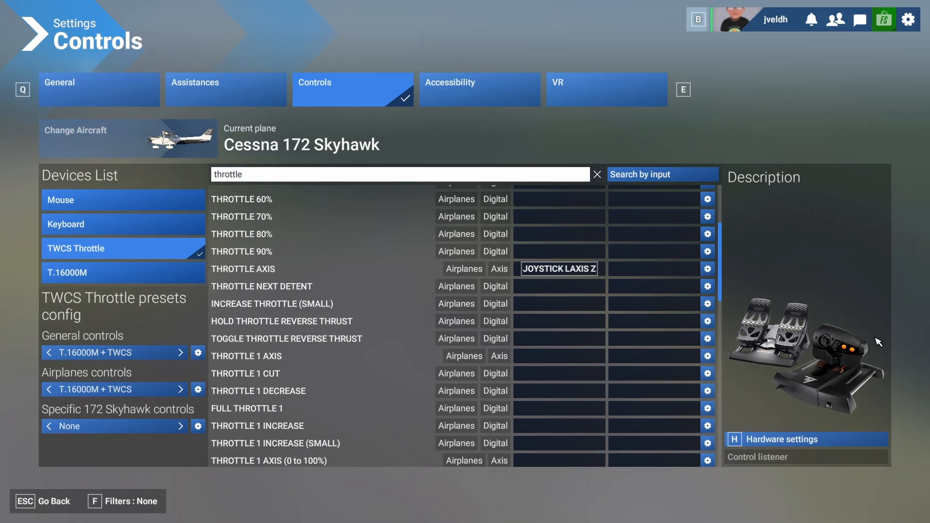
# Search the controls for "trim" and bind ELEVATOR TRIM AXIS (-100 to 100%) to JOYSTICK SLIDER X.
pyautogui.click(266, 176)
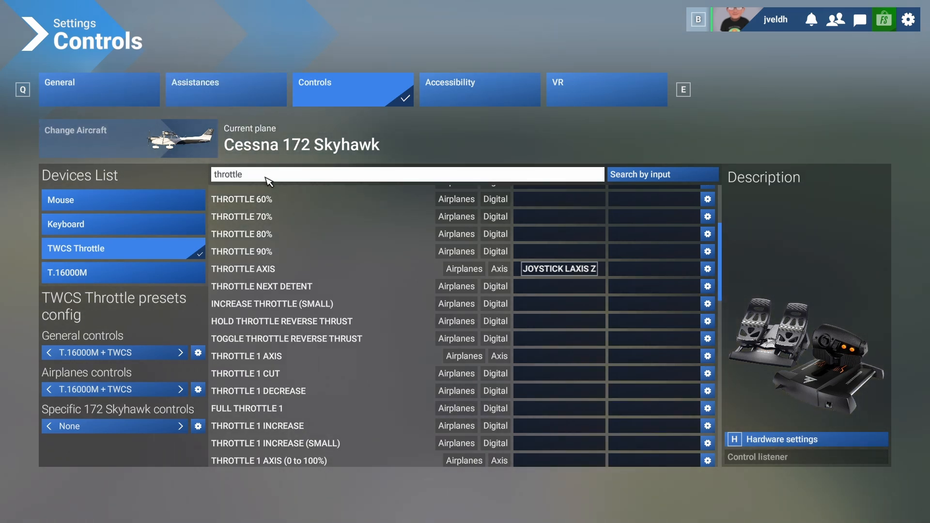
pyautogui.doubleClick(266, 177)
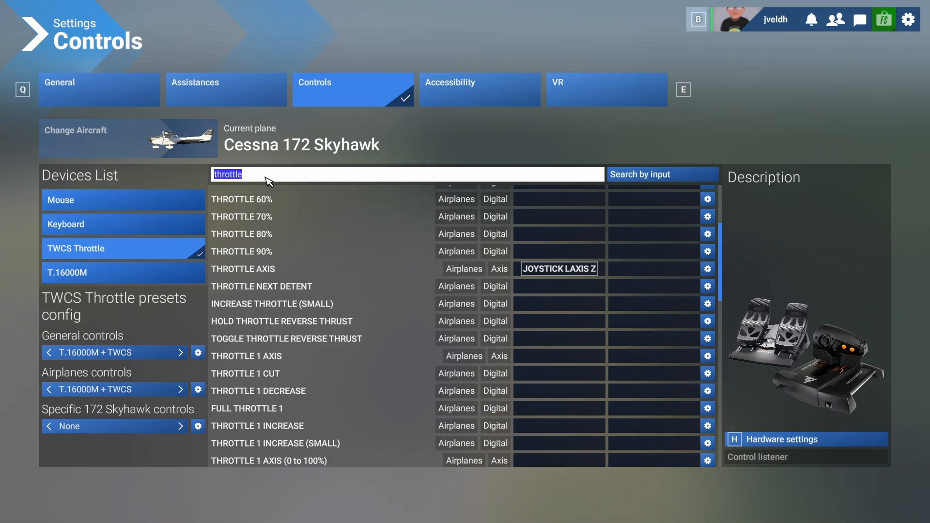
pyautogui.write('trim')
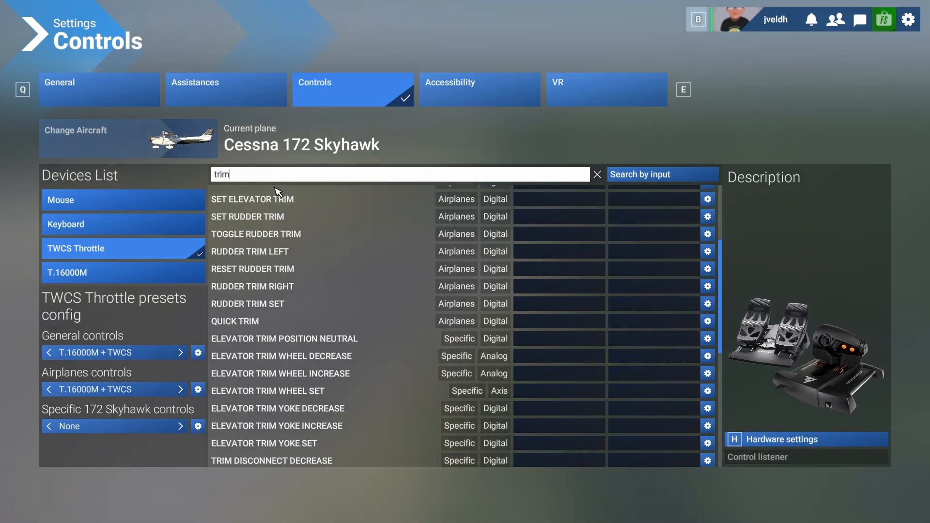
pyautogui.scroll(3, 339, 242)
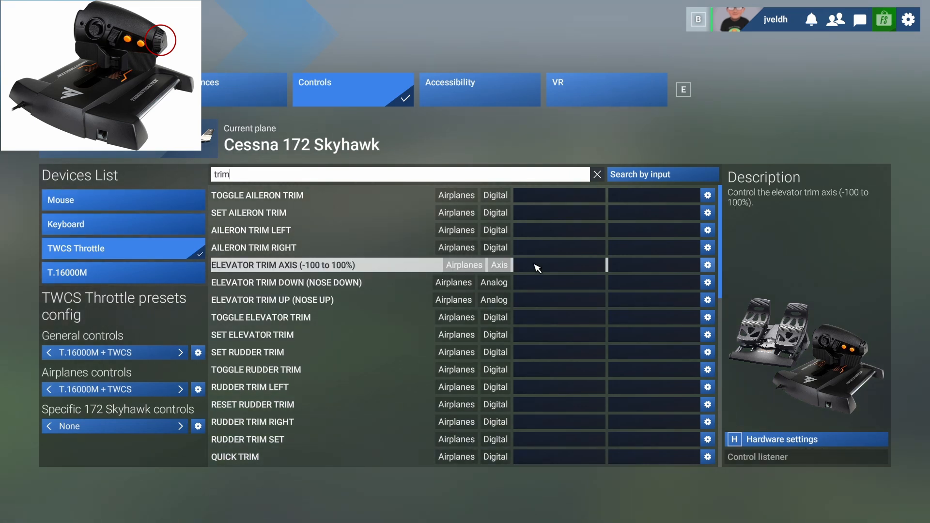
pyautogui.click(537, 268)
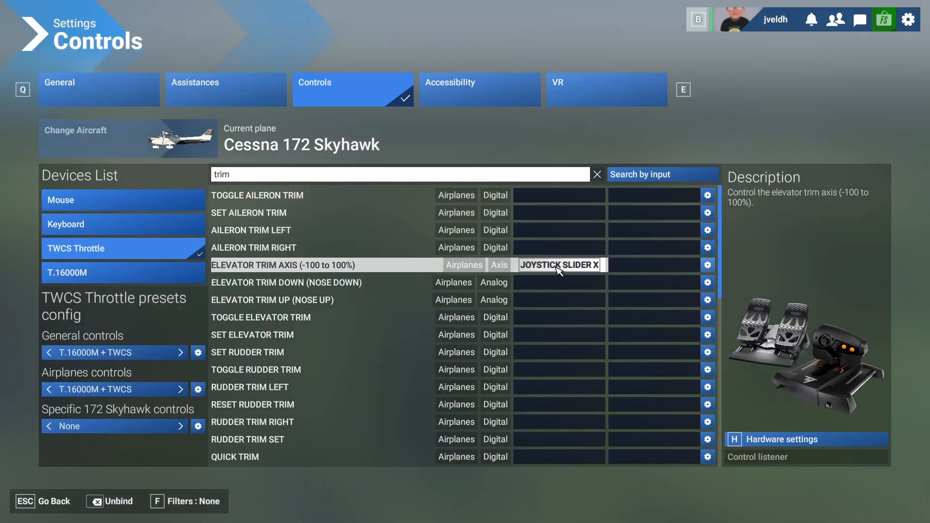
# Set Sensitivity + and Sensitivity - to -0.5 for JOYSTICK SLIDER X in the TWCS Throttle's hardware settings.
pyautogui.click(757, 442)
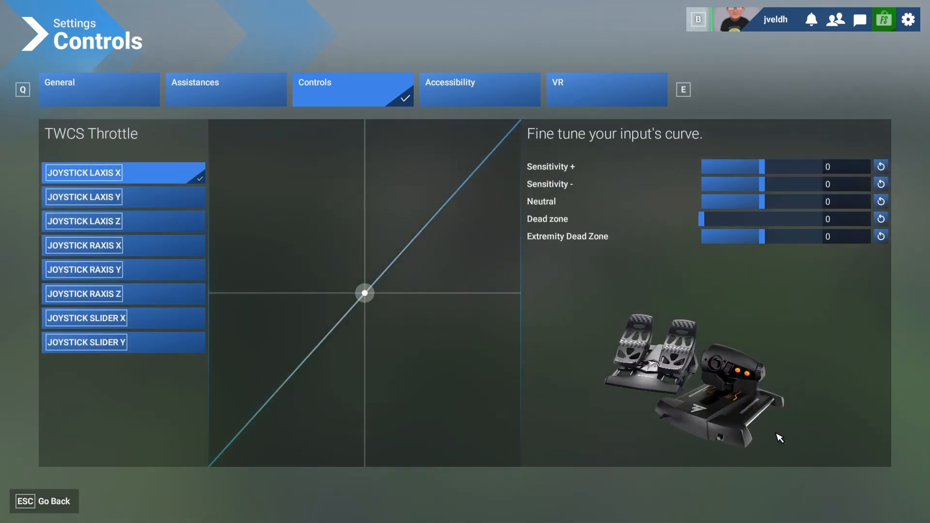
pyautogui.click(135, 320)
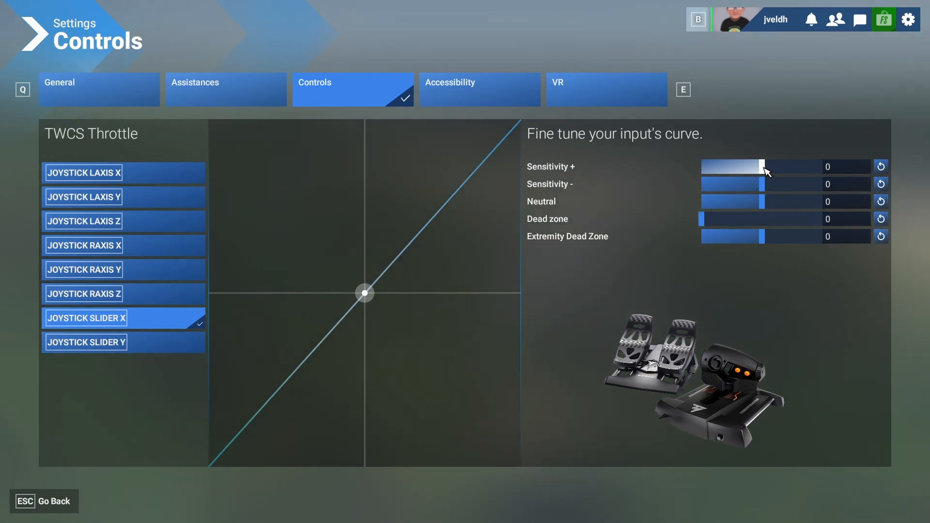
pyautogui.moveTo(763, 174); pyautogui.dragTo(747, 192)
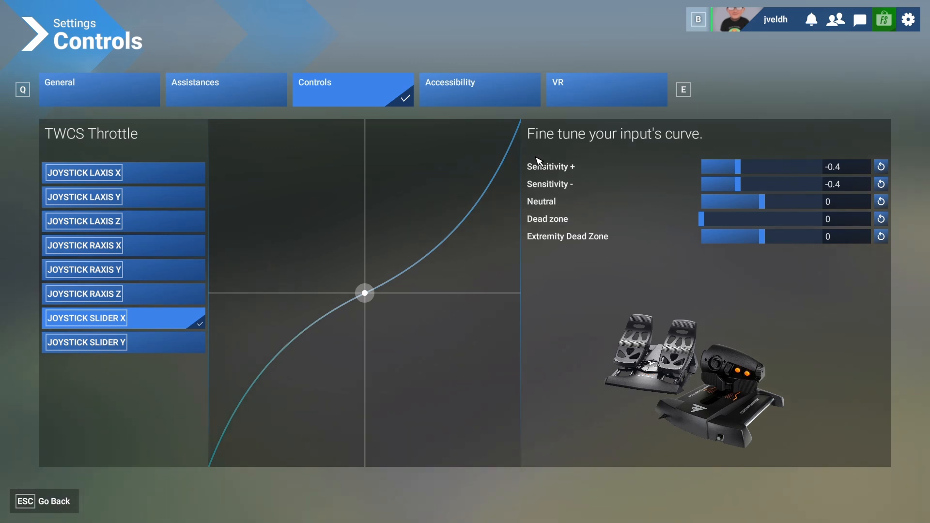
pyautogui.click(735, 170)
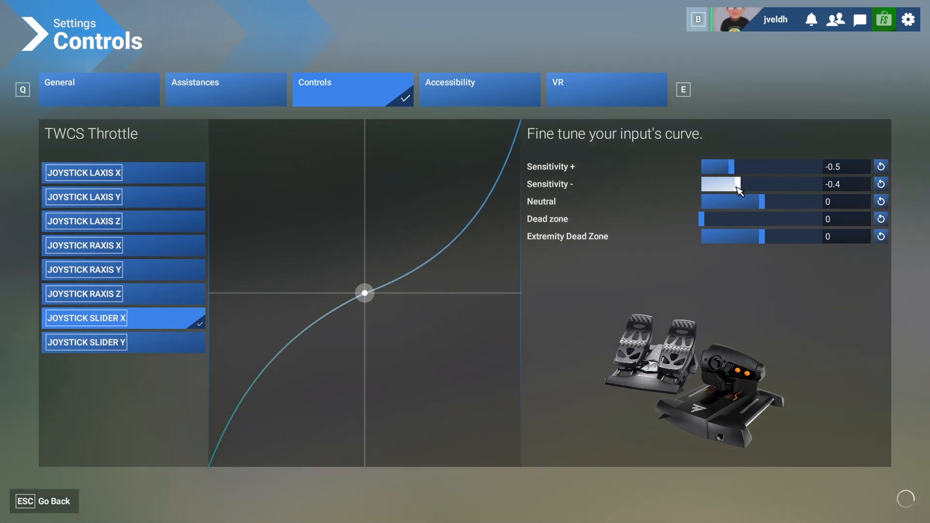
pyautogui.click(733, 187)
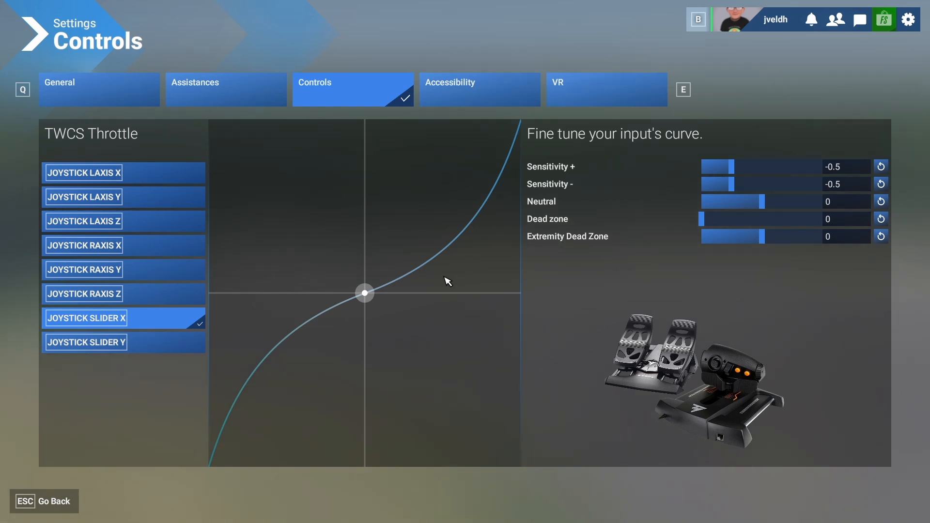
pyautogui.click(55, 504)
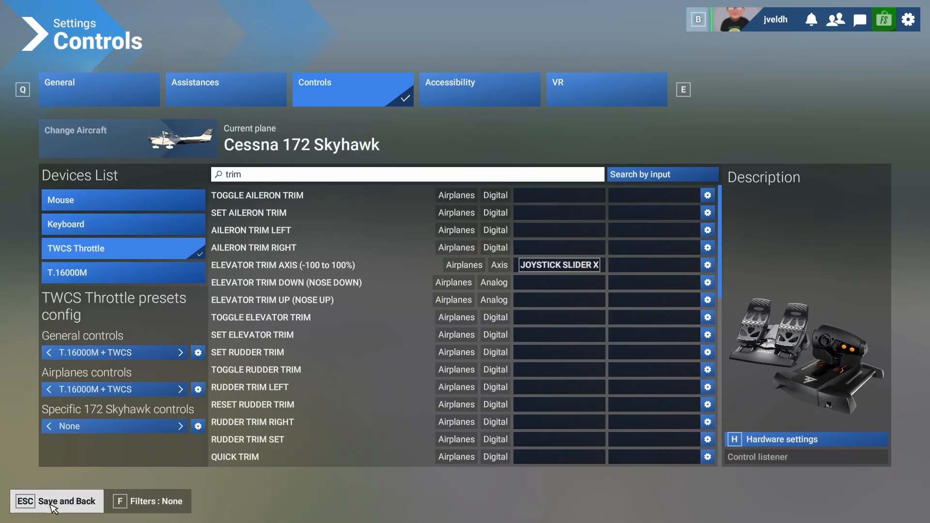
# Save the bindings and return to the flight to test the elevator trim by moving it in both directions.
pyautogui.click(55, 504)
pyautogui.click(54, 504)
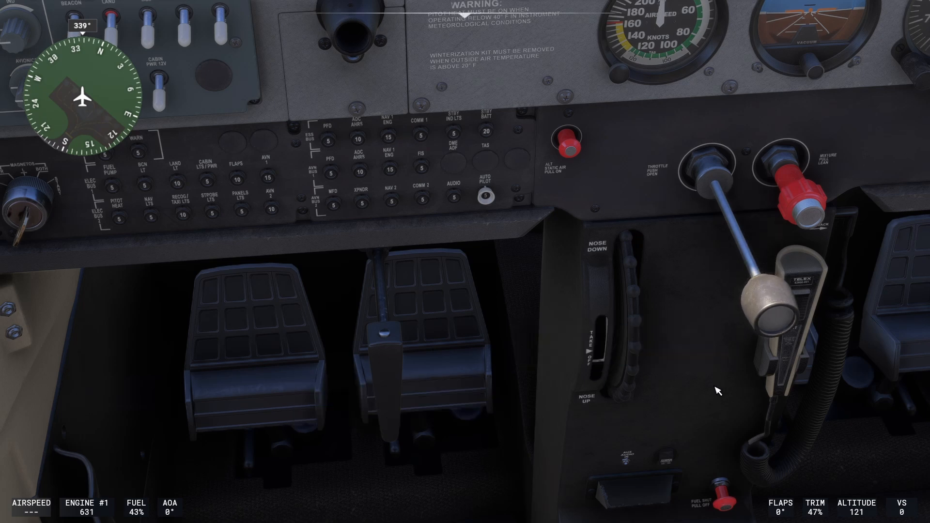
pyautogui.press('KP_7')
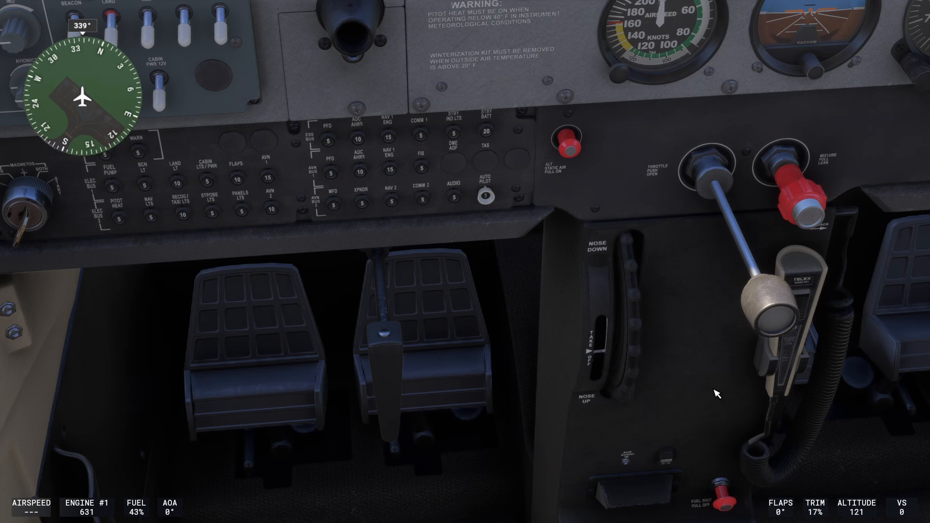
pyautogui.press('KP_7')
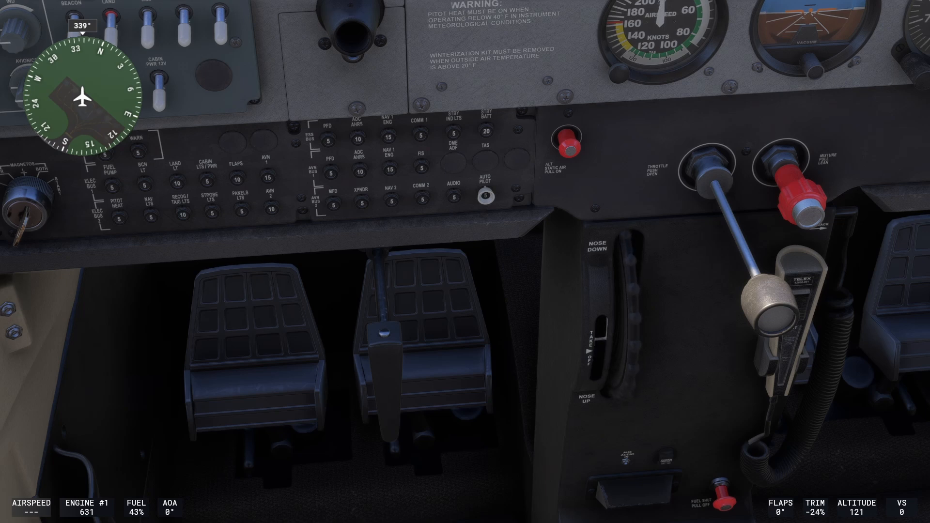
pyautogui.press('KP_1')
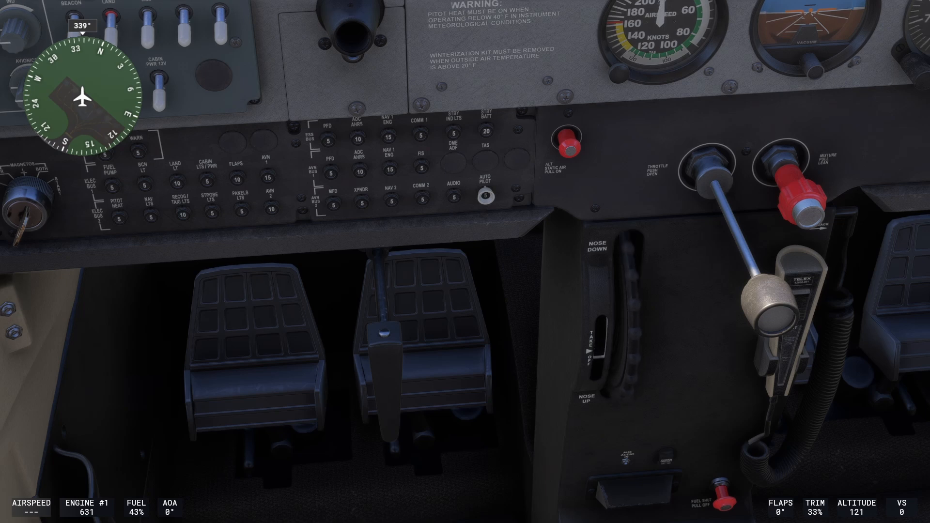
pyautogui.press('KP_7')
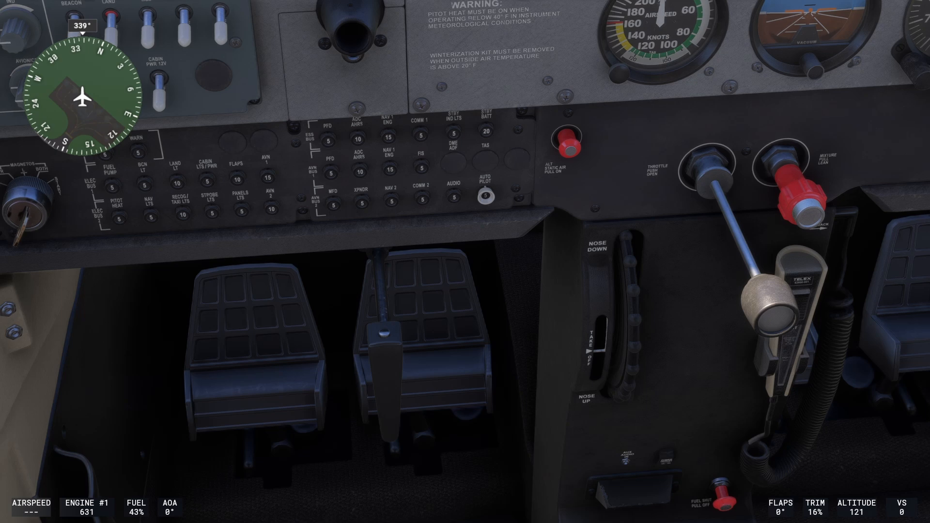
# Look over the pitch trim wheel in the cockpit and the autopilot nose-up button beside the primary flight display.
pyautogui.moveTo(556, 290); pyautogui.dragTo(244, 238)
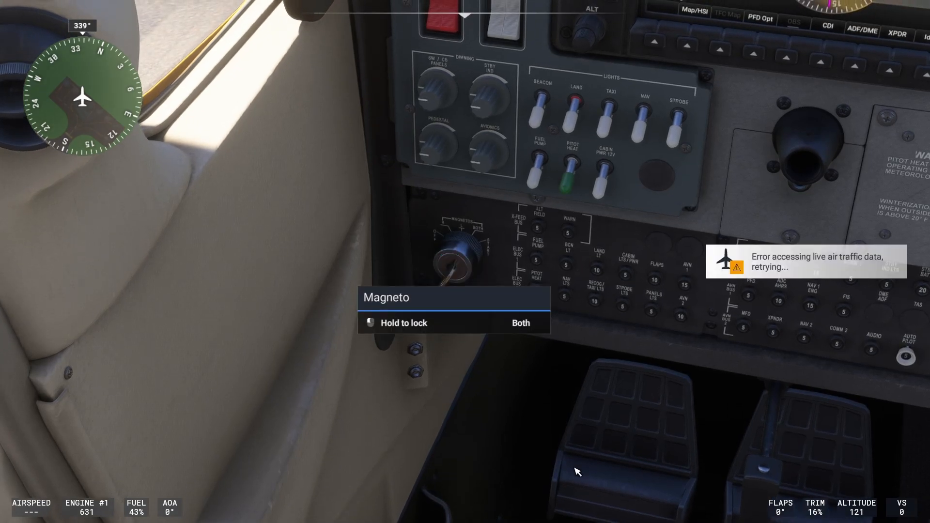
pyautogui.moveTo(577, 472); pyautogui.dragTo(559, 425)
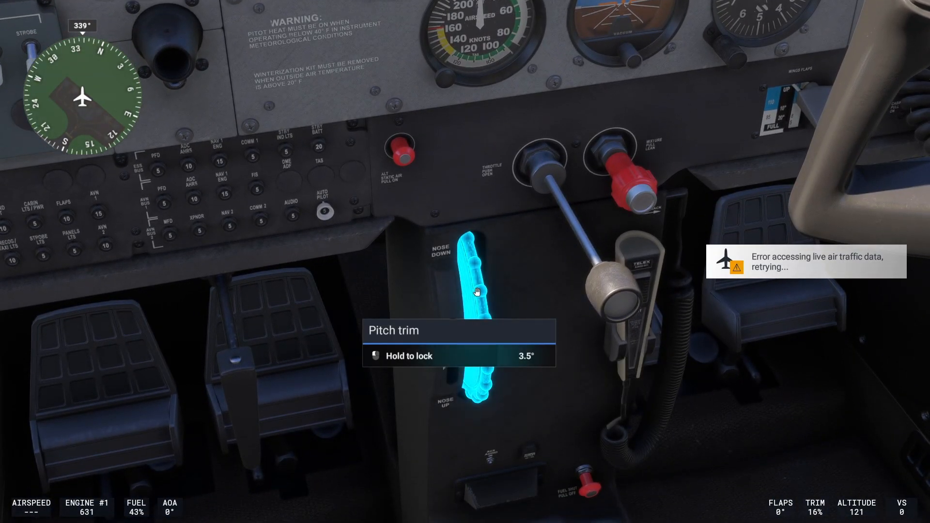
pyautogui.moveTo(478, 292); pyautogui.dragTo(420, 235)
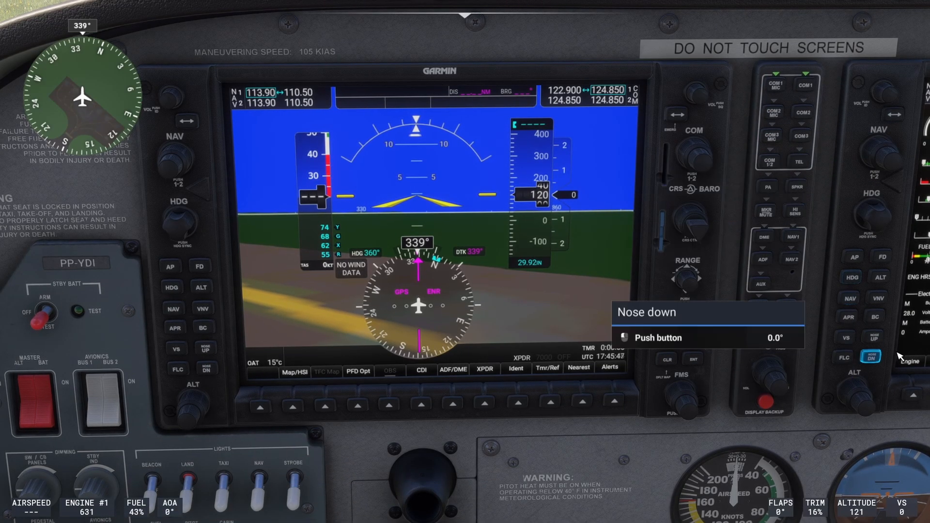
# Pause the flight and open the T.16000M's bindings in the control settings.
pyautogui.click(206, 347)
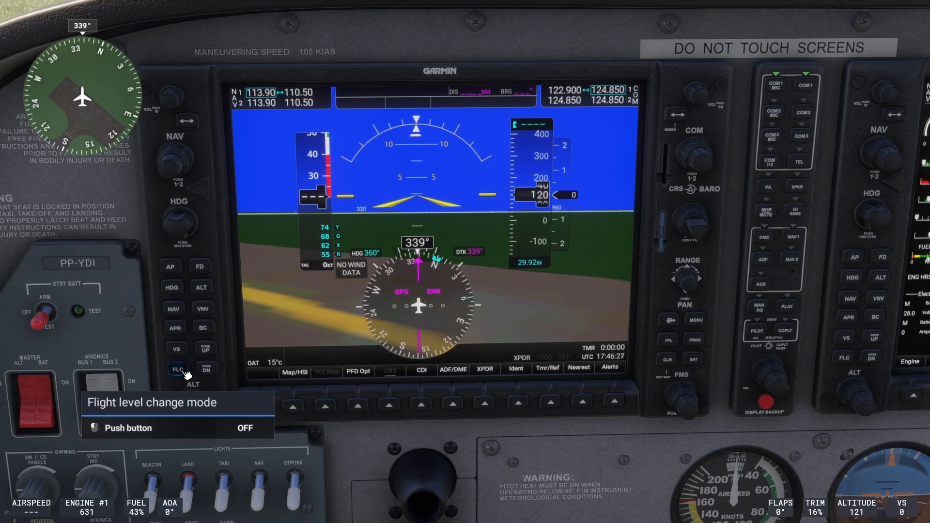
pyautogui.press('Escape')
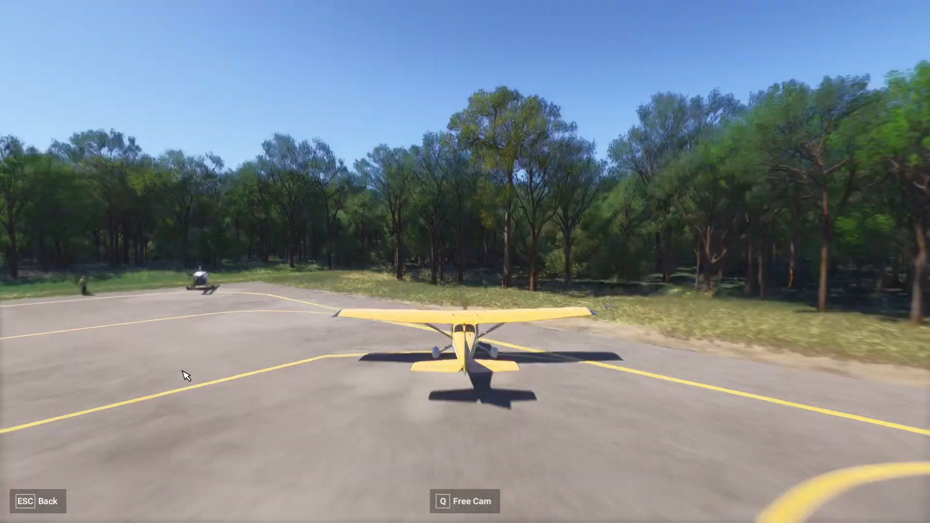
pyautogui.click(760, 296)
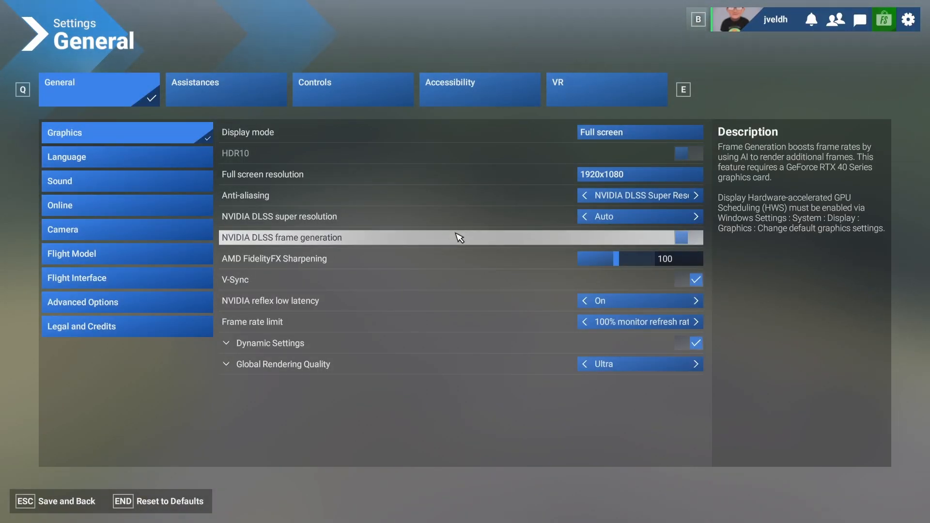
pyautogui.click(359, 91)
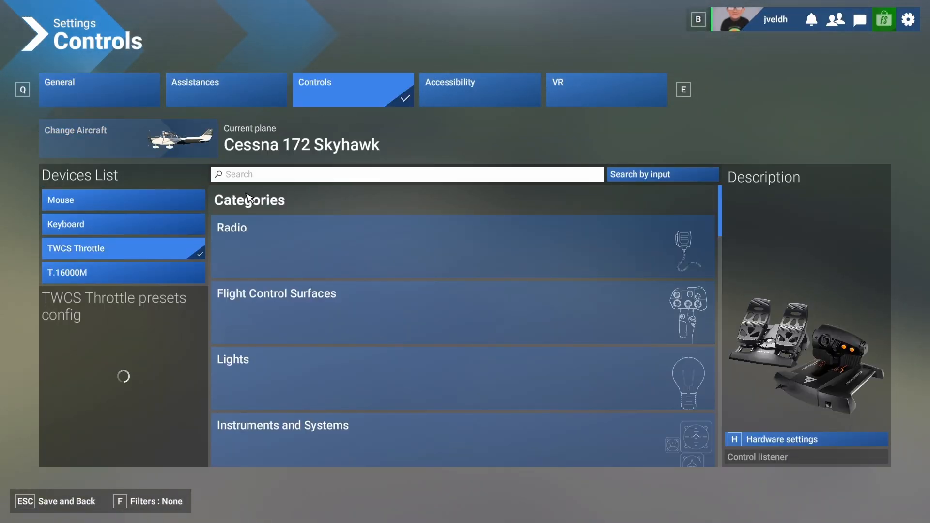
pyautogui.click(100, 276)
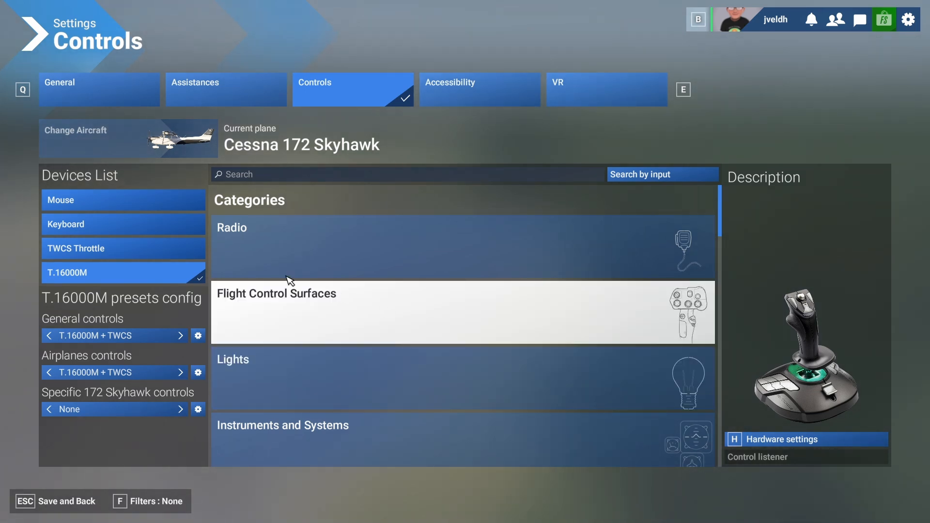
# Search the T.16000M controls for "autopilot" and look through the available autopilot commands.
pyautogui.click(253, 176)
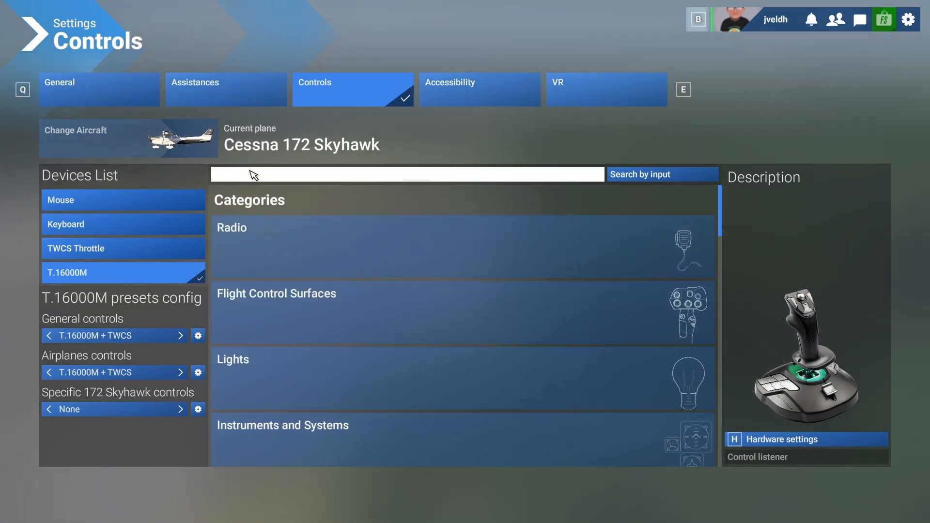
pyautogui.write('auto')
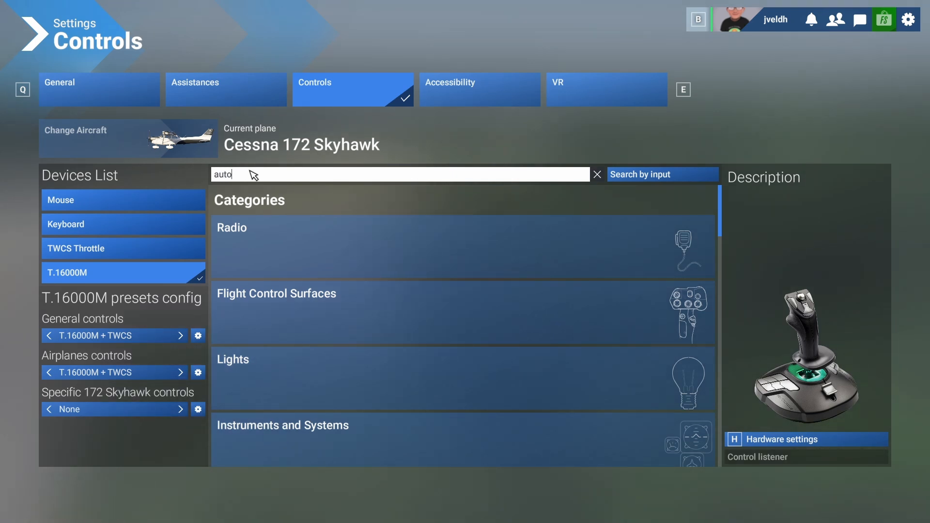
pyautogui.write('pilot')
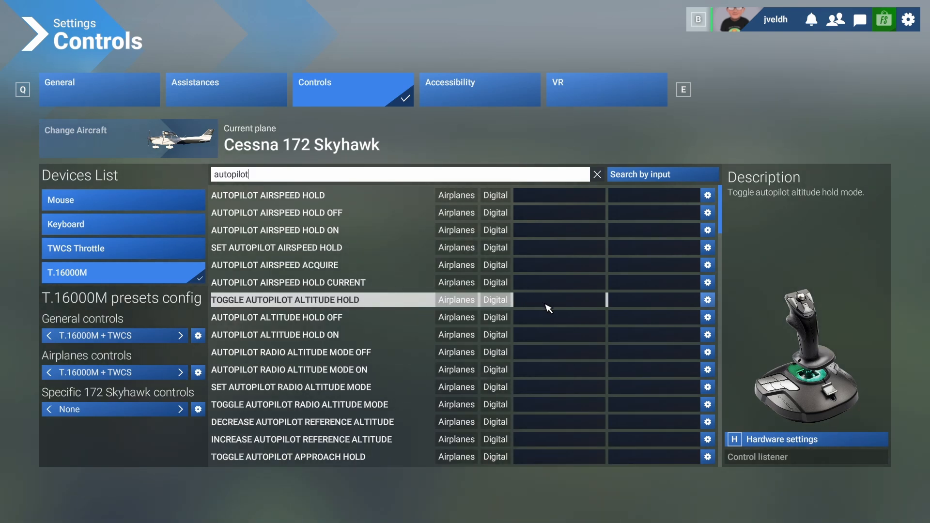
pyautogui.scroll(-2, 547, 315)
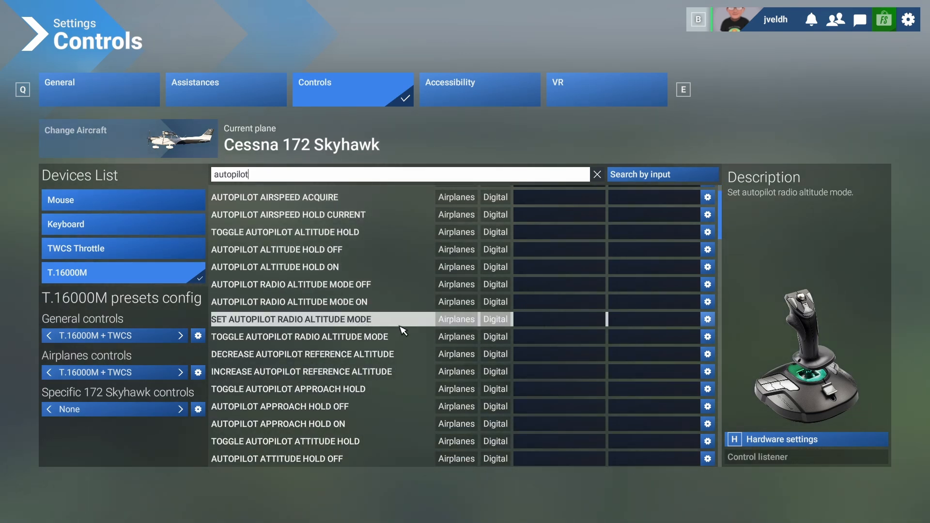
pyautogui.scroll(-2, 410, 323)
pyautogui.scroll(-4, 434, 375)
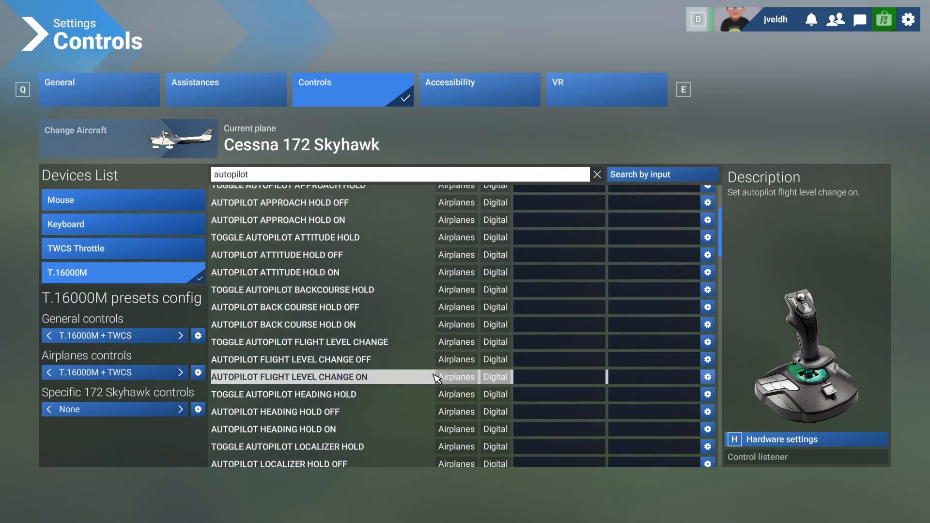
pyautogui.scroll(-2, 436, 377)
pyautogui.scroll(-6, 435, 377)
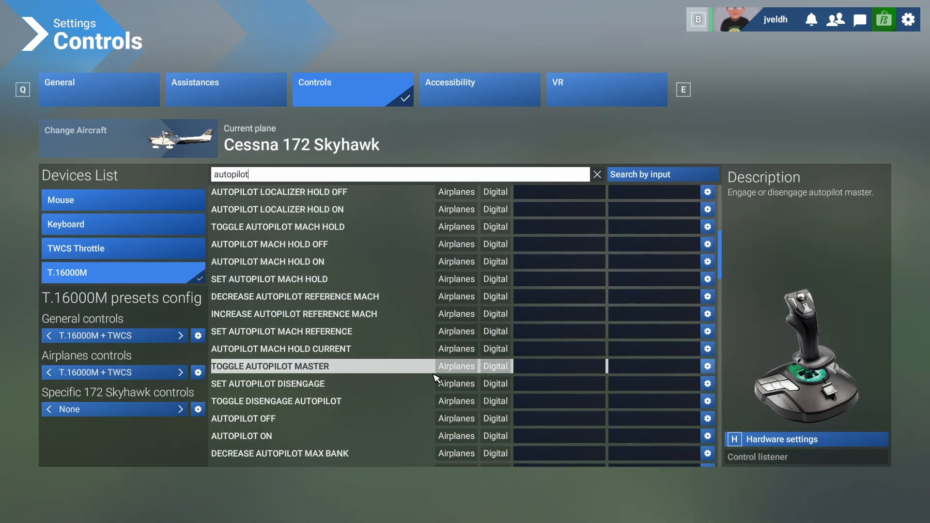
pyautogui.scroll(-15, 436, 377)
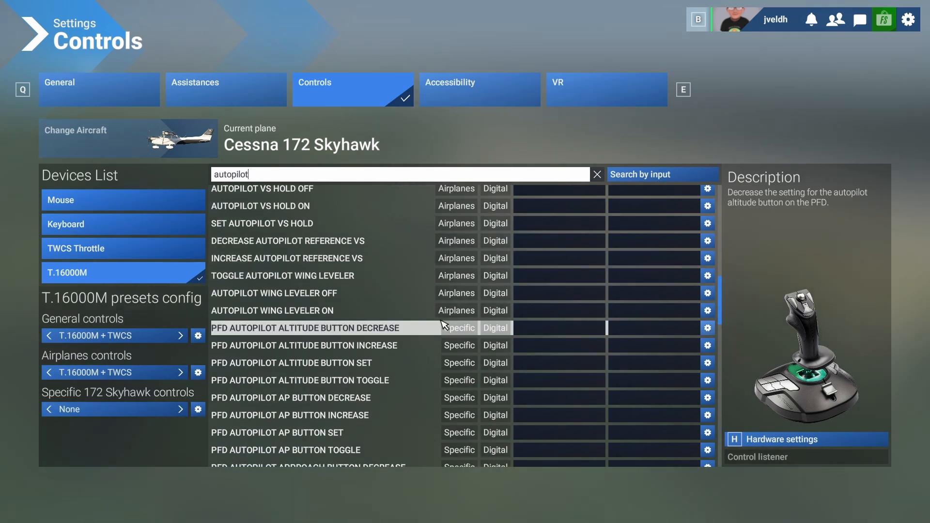
# Narrow the search to "autopilot mas" and bind TOGGLE AUTOPILOT MASTER to JOYSTICK BUTTON 7.
pyautogui.scroll(15, 358, 272)
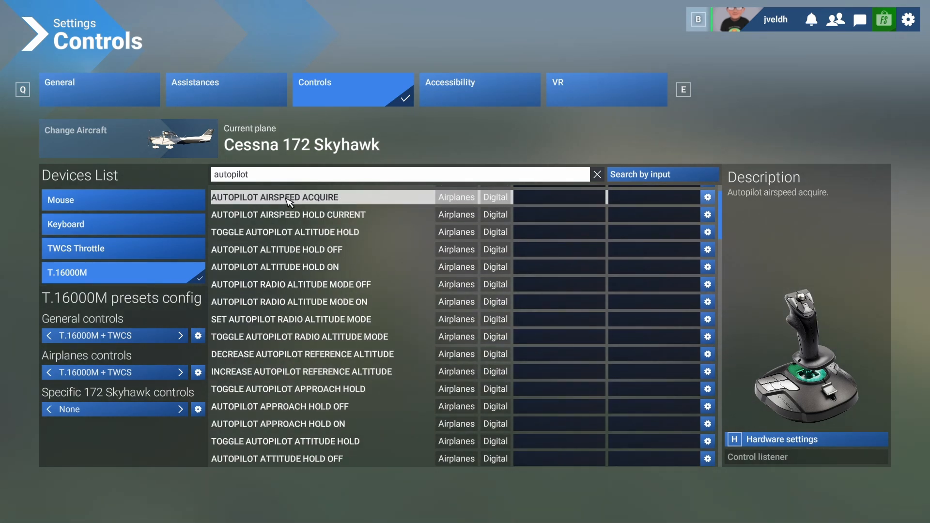
pyautogui.write('mas')
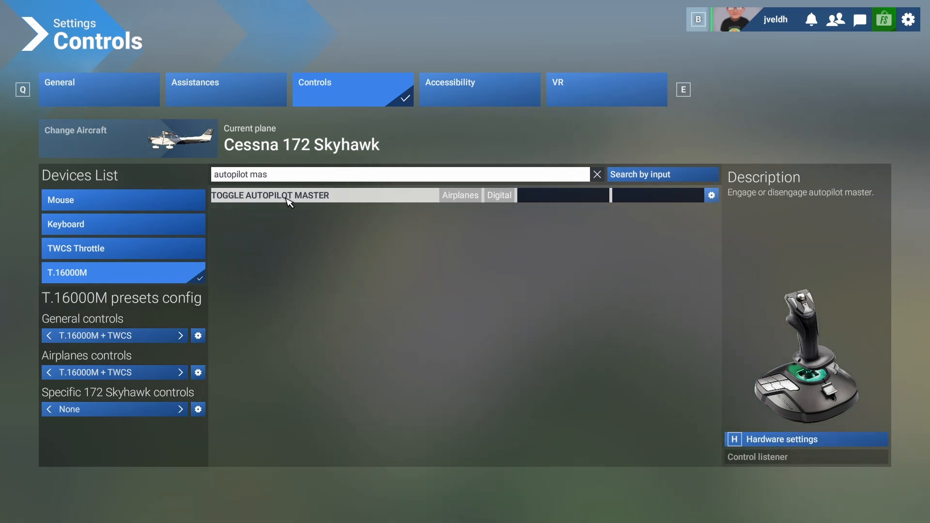
pyautogui.click(555, 200)
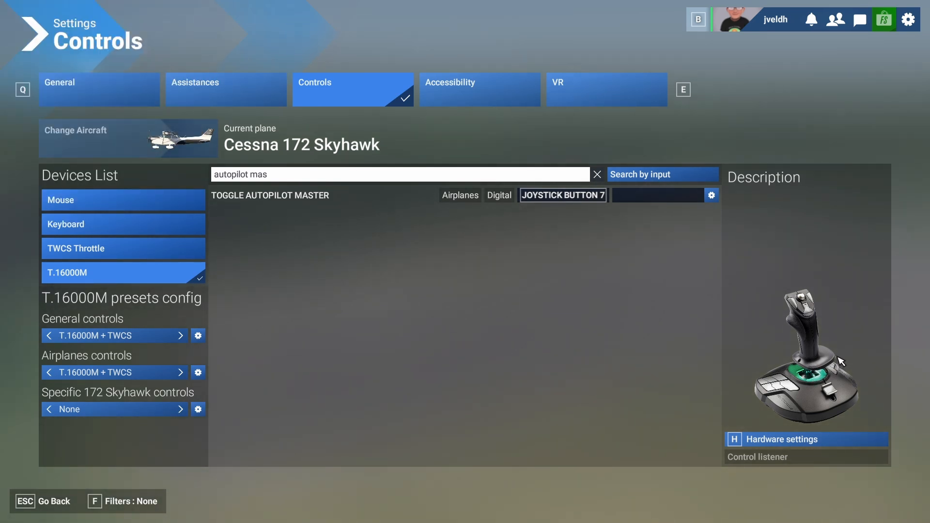
# Widen the search back to "autopilot" and review the altitude, approach, flight level change, heading, localizer and mach commands.
pyautogui.click(280, 179)
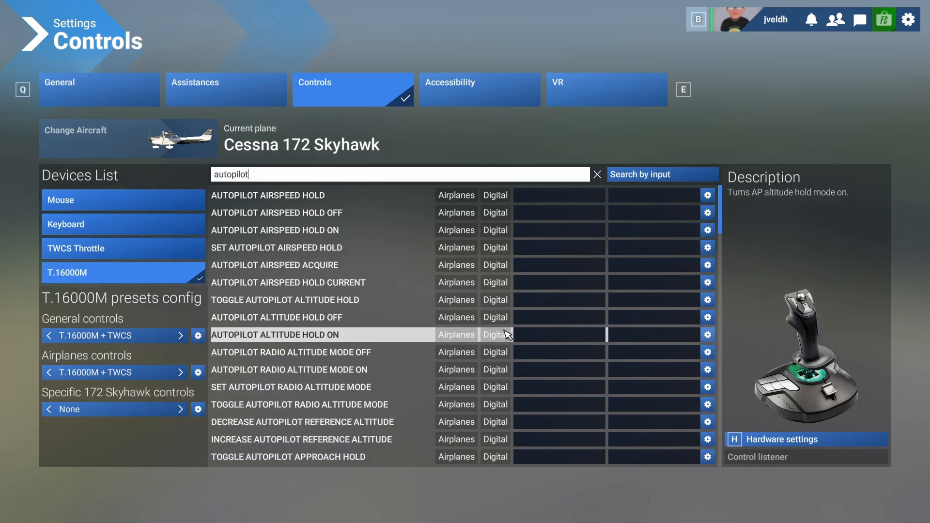
pyautogui.scroll(-2, 522, 403)
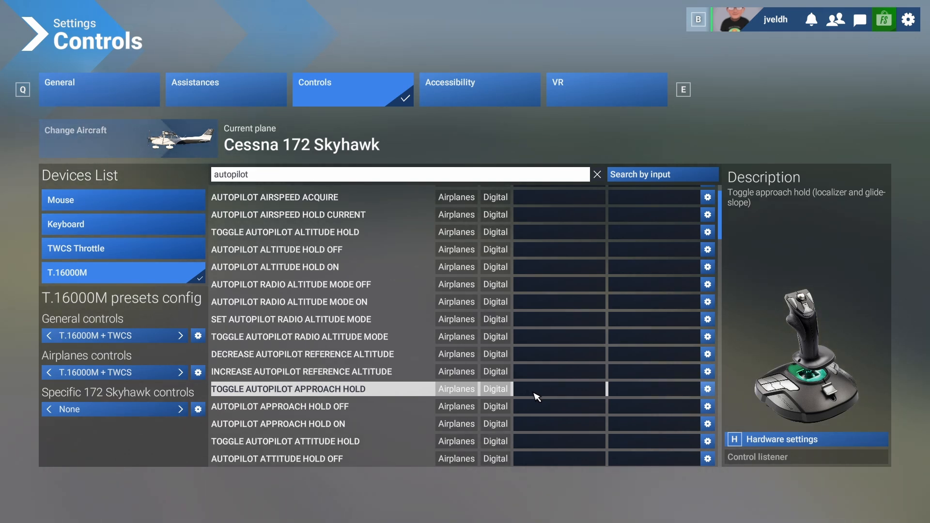
pyautogui.scroll(-3, 535, 398)
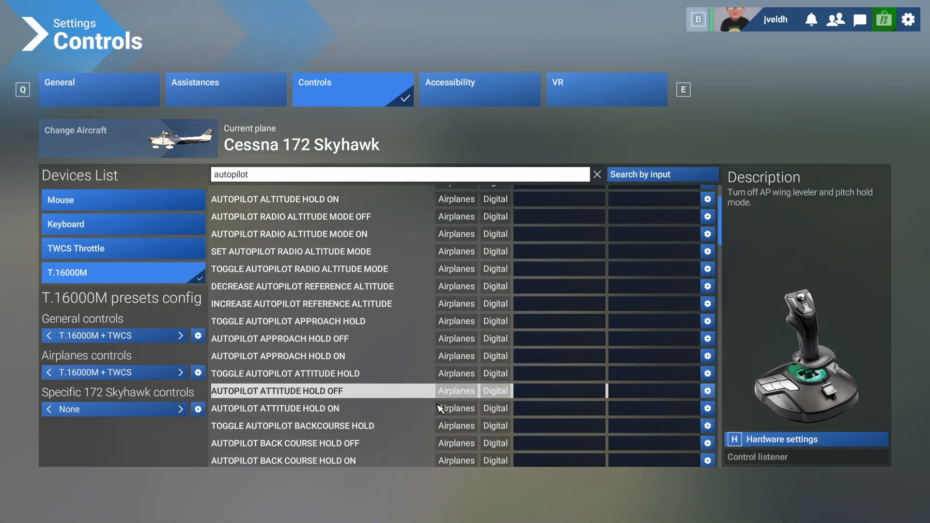
pyautogui.scroll(-4, 436, 405)
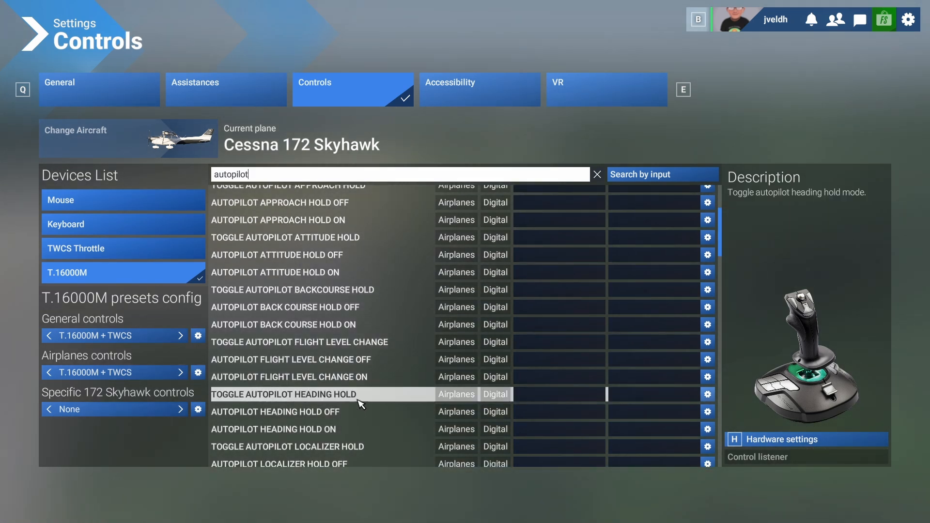
pyautogui.scroll(-2, 371, 399)
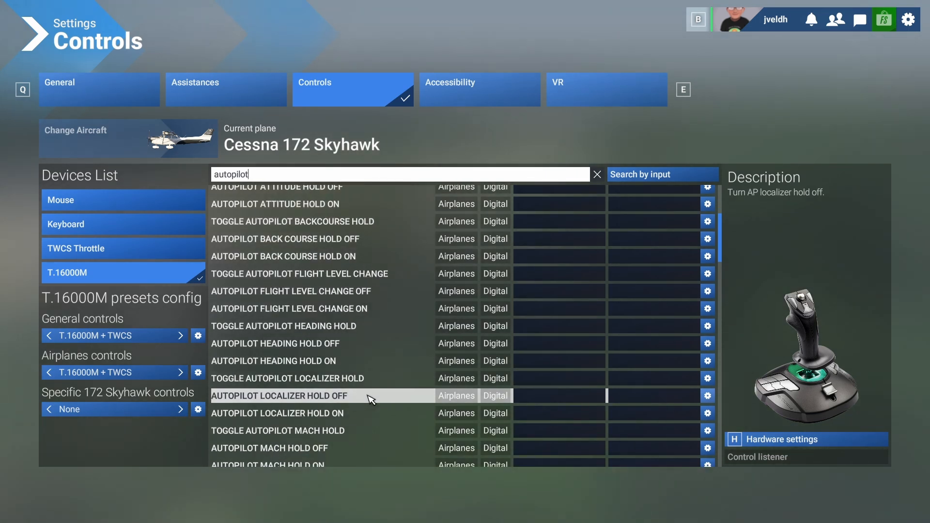
pyautogui.scroll(-2, 349, 386)
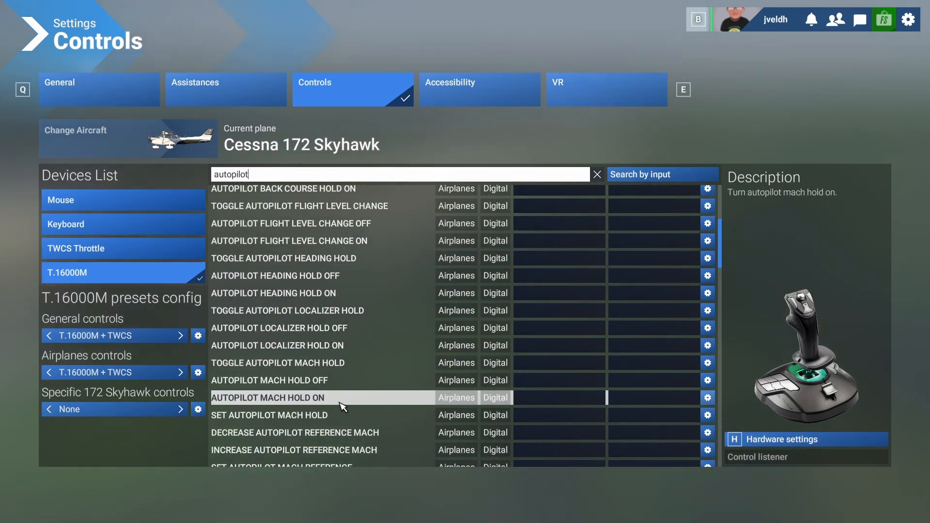
pyautogui.scroll(-2, 347, 420)
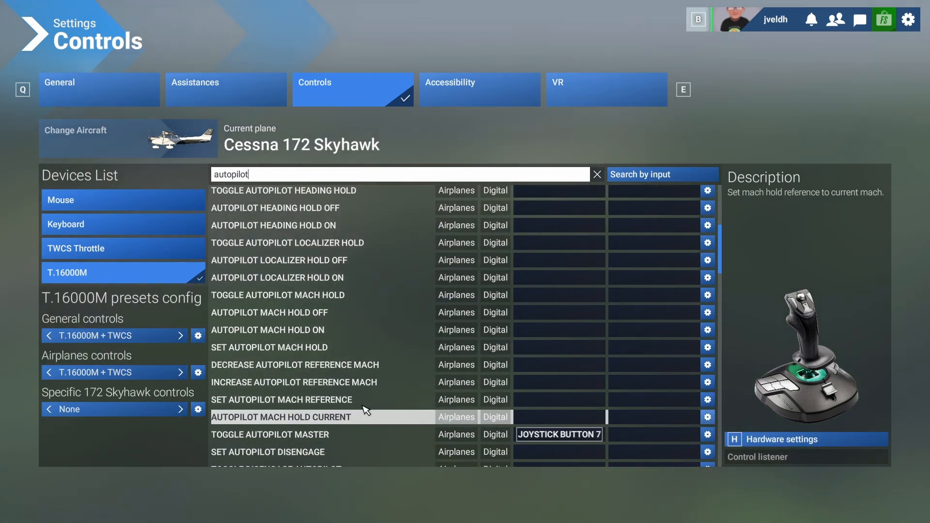
pyautogui.scroll(-3, 387, 386)
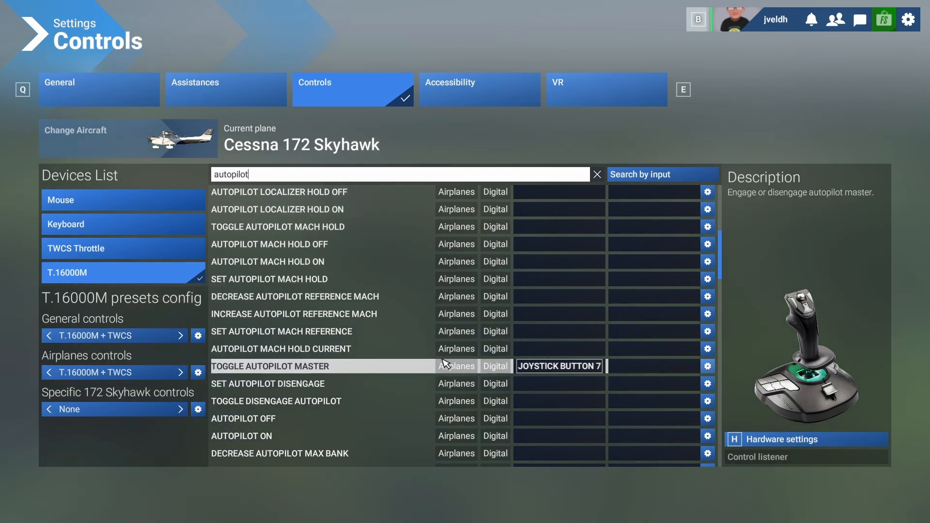
pyautogui.scroll(10, 454, 345)
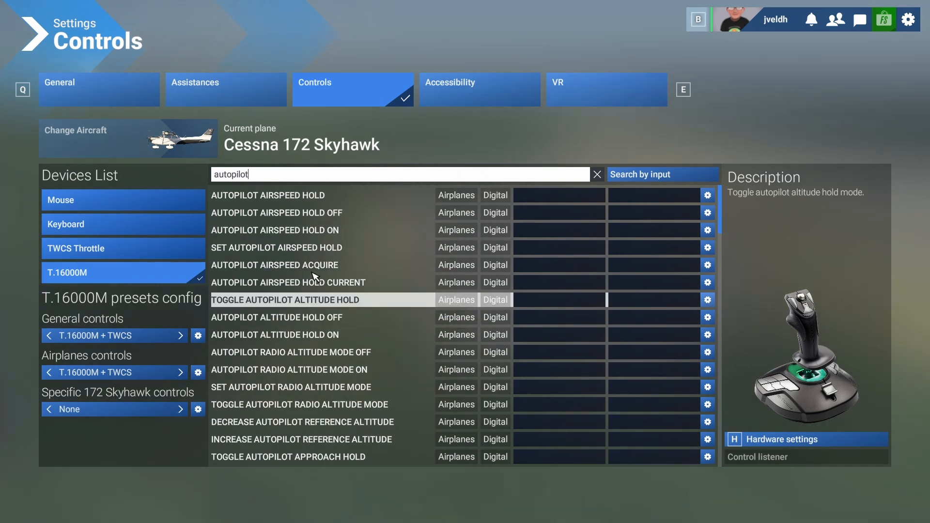
# Narrow the search to "autopilot fligh" and bind TOGGLE AUTOPILOT FLIGHT LEVEL CHANGE to JOYSTICK BUTTON 13.
pyautogui.write('f')
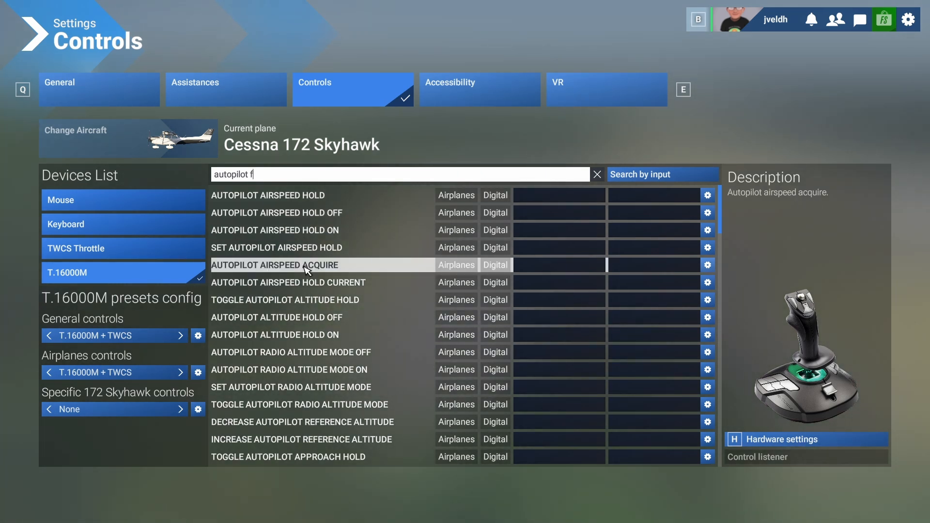
pyautogui.write('ligh')
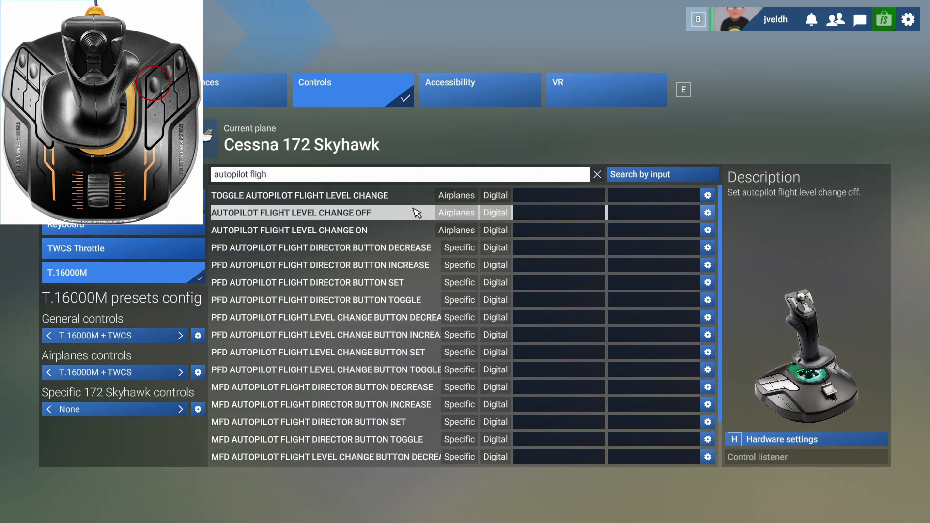
pyautogui.click(531, 199)
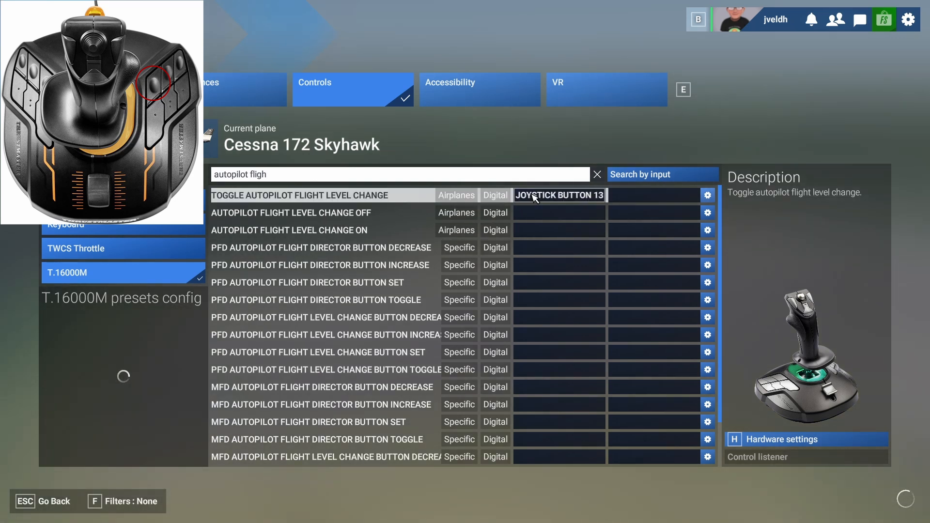
# Search the controls for "autopilot vs" and bind TOGGLE AUTOPILOT VS HOLD to JOYSTICK BUTTON 14.
pyautogui.click(280, 175)
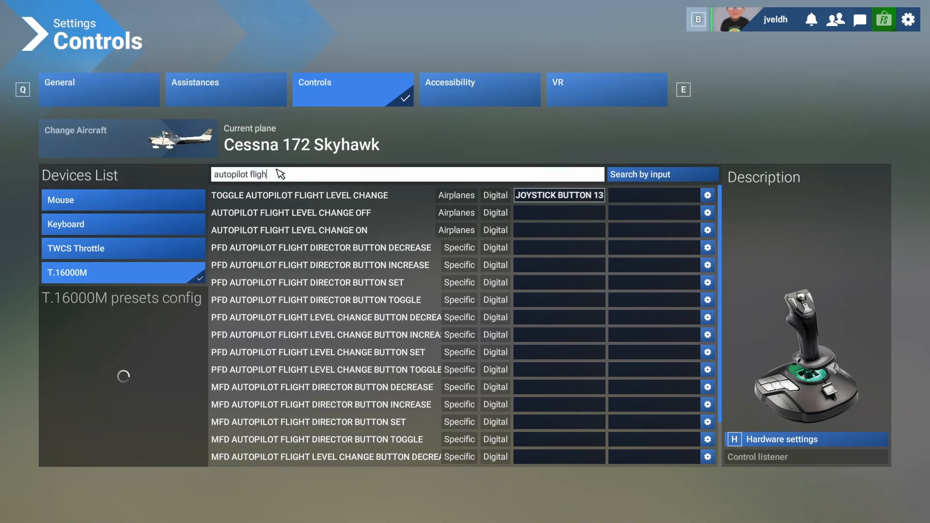
pyautogui.press('BackSpace')
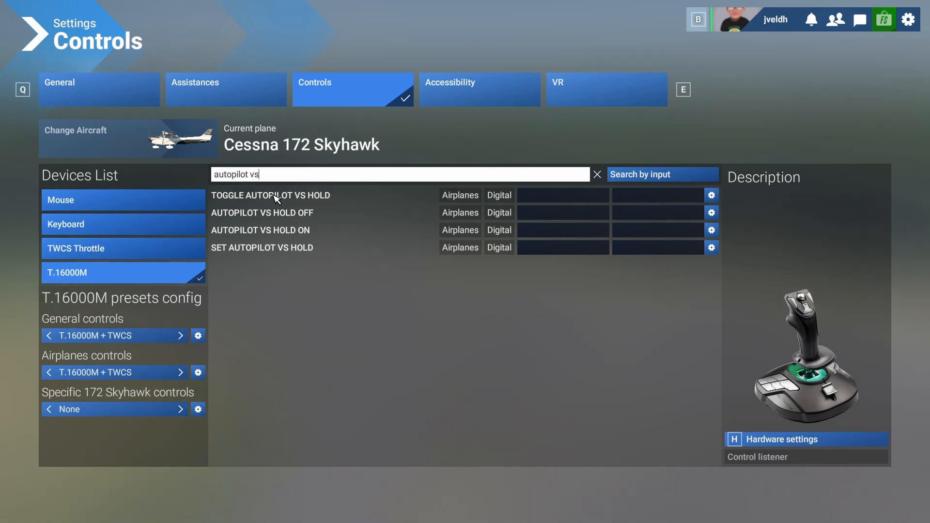
pyautogui.click(554, 197)
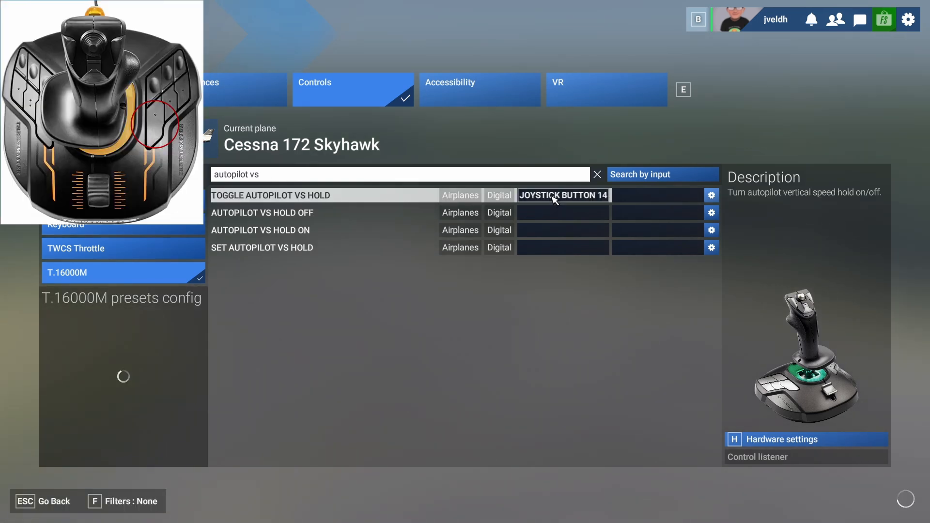
# Search the controls for "autopilot head" and bind TOGGLE AUTOPILOT HEADING HOLD to JOYSTICK BUTTON 12.
pyautogui.click(486, 180)
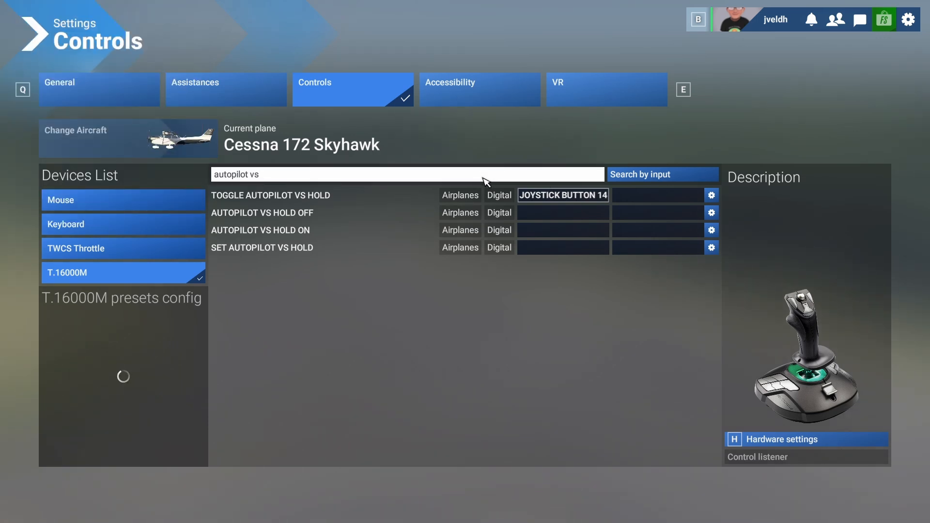
pyautogui.press('BackSpace')
pyautogui.press('BackSpace')
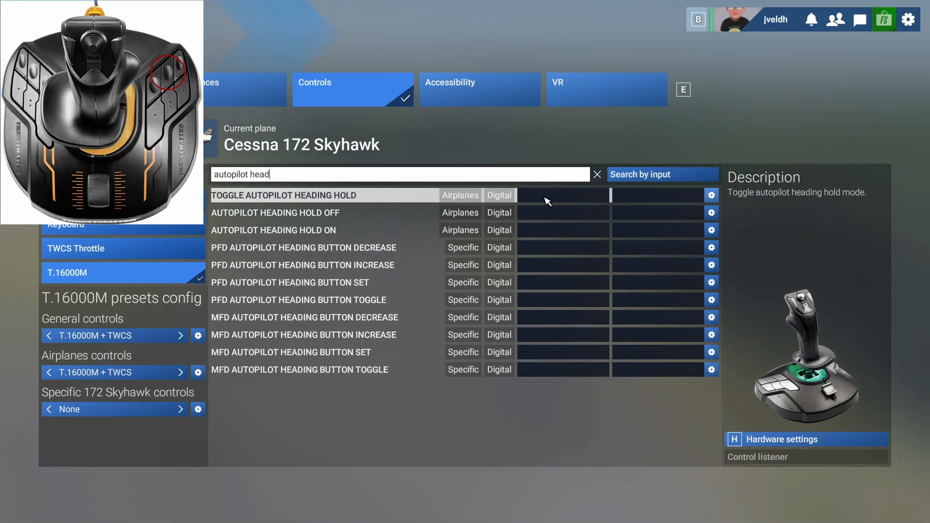
pyautogui.click(547, 196)
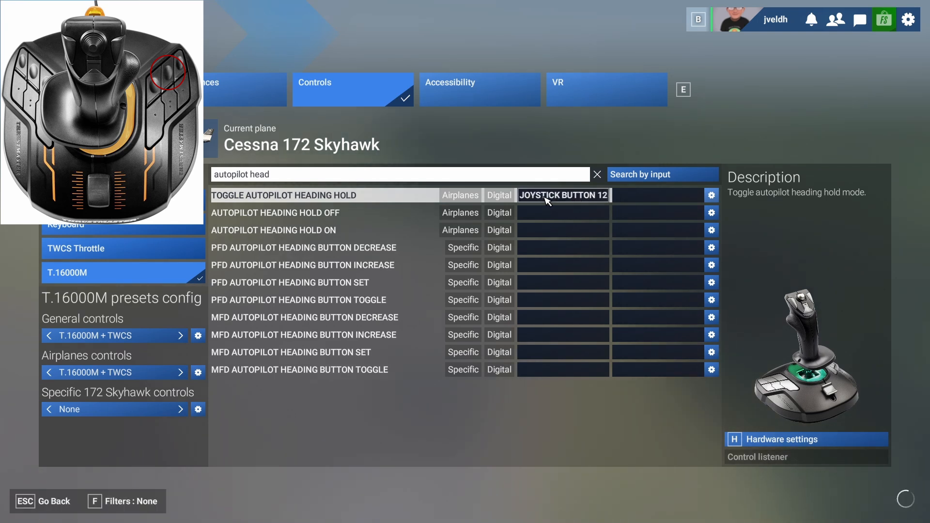
# Search the controls for "autopilot nav" and bind PFD AUTOPILOT NAVIGATION BUTTON TOGGLE to JOYSTICK BUTTON 15 in a profile named "My new 172 skyhawk profile".
pyautogui.click(279, 175)
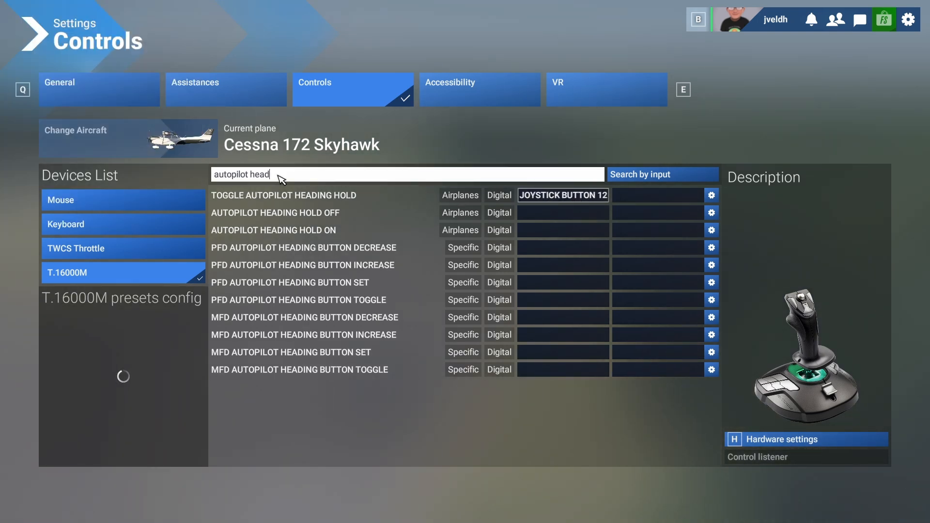
pyautogui.press('BackSpace')
pyautogui.press('BackSpace')
pyautogui.press('BackSpace')
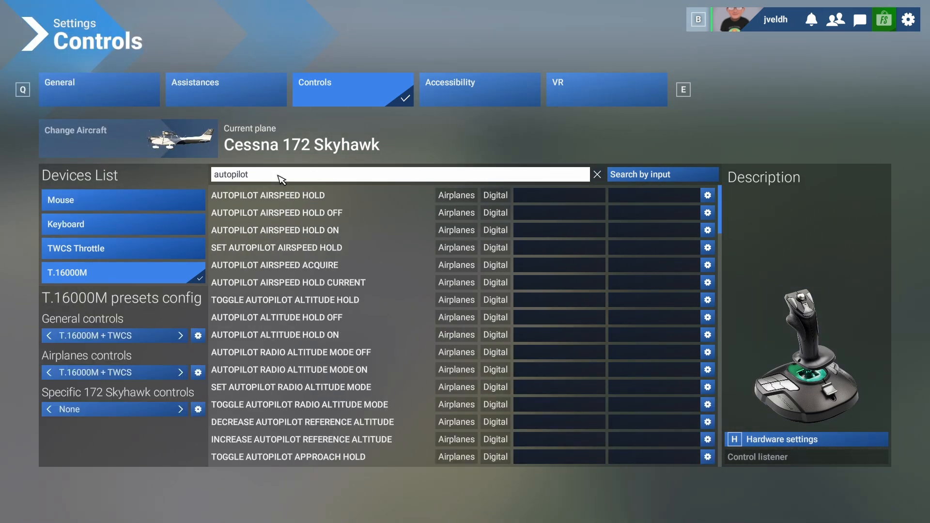
pyautogui.write('nav')
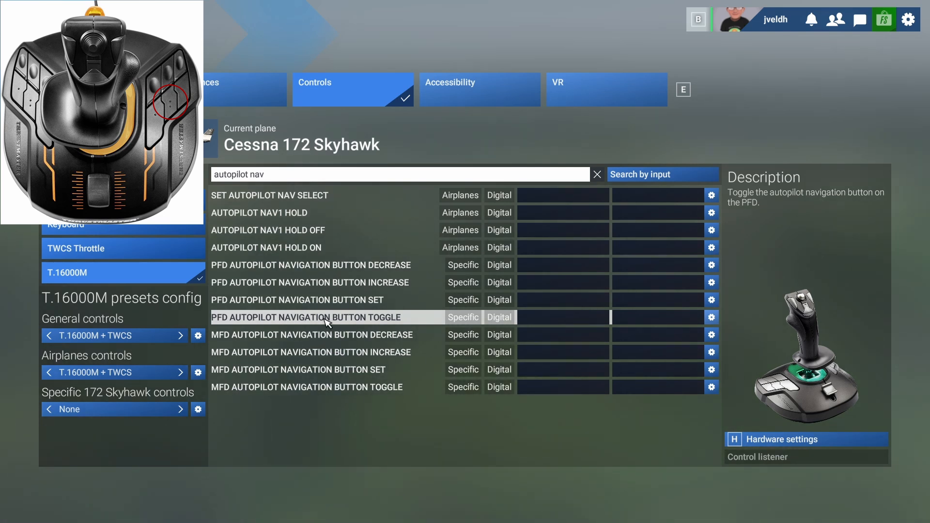
pyautogui.click(543, 321)
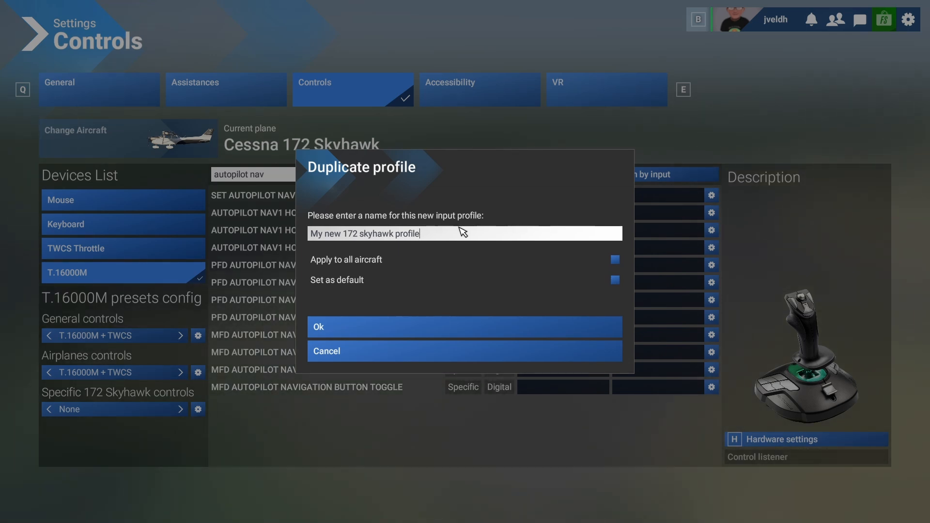
pyautogui.click(380, 326)
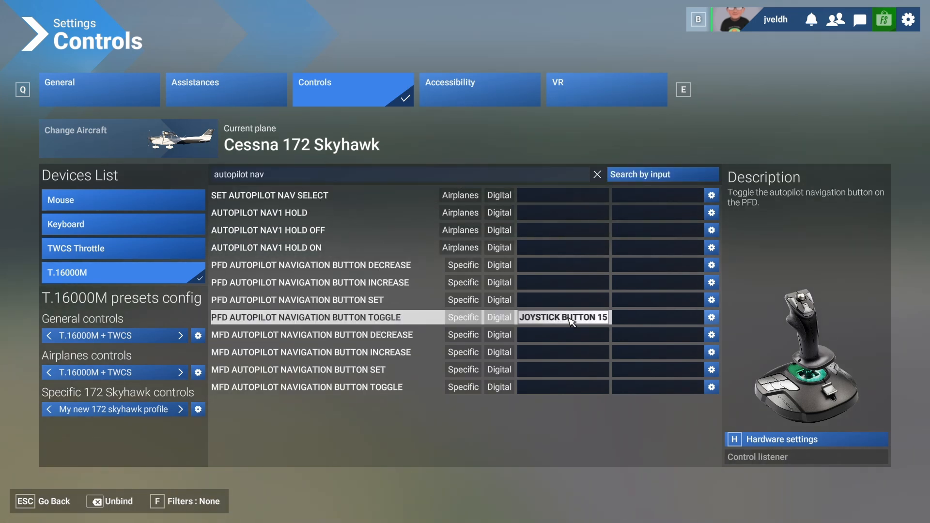
# Search for "autopilot" and bind TOGGLE AUTOPILOT APPROACH HOLD to JOYSTICK BUTTON 11 and TOGGLE AUTOPILOT BACKCOURSE HOLD to JOYSTICK BUTTON 16.
pyautogui.click(598, 175)
pyautogui.click(377, 176)
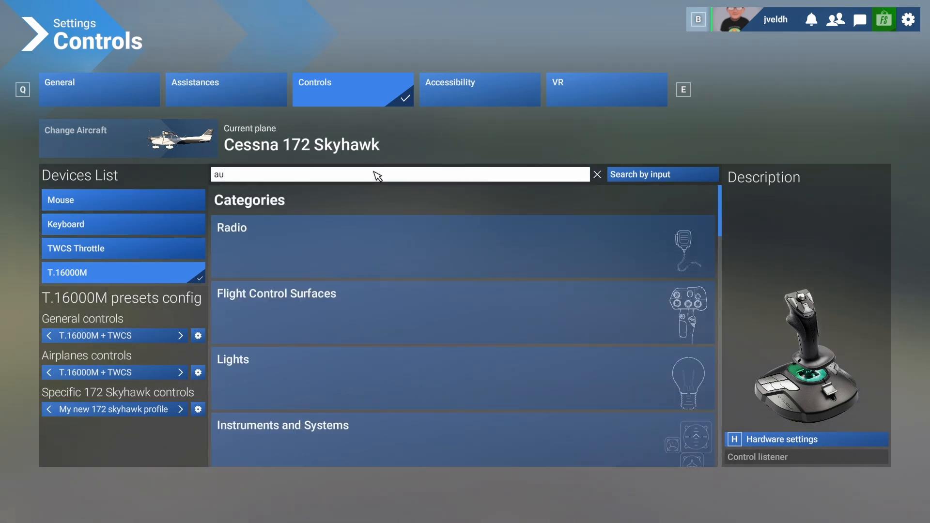
pyautogui.write('autopilot')
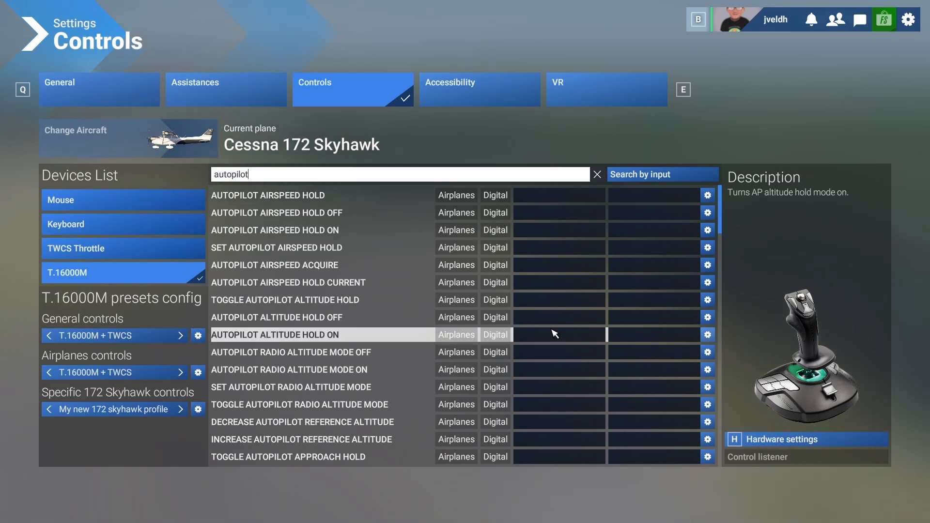
pyautogui.scroll(-2, 552, 331)
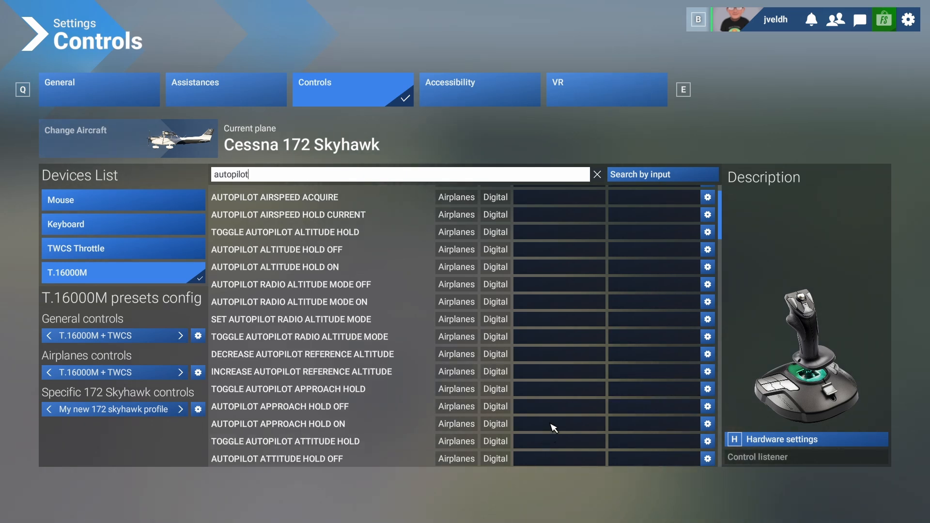
pyautogui.click(552, 390)
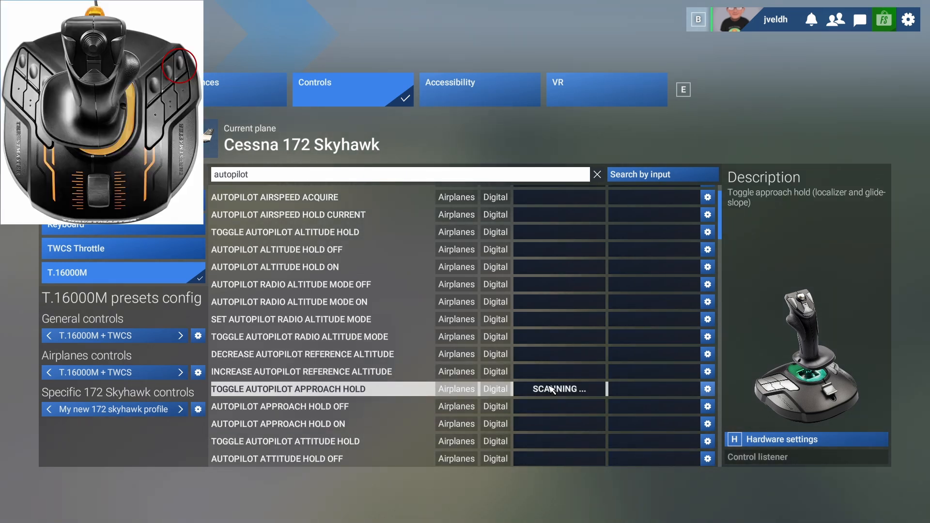
pyautogui.scroll(-2, 552, 390)
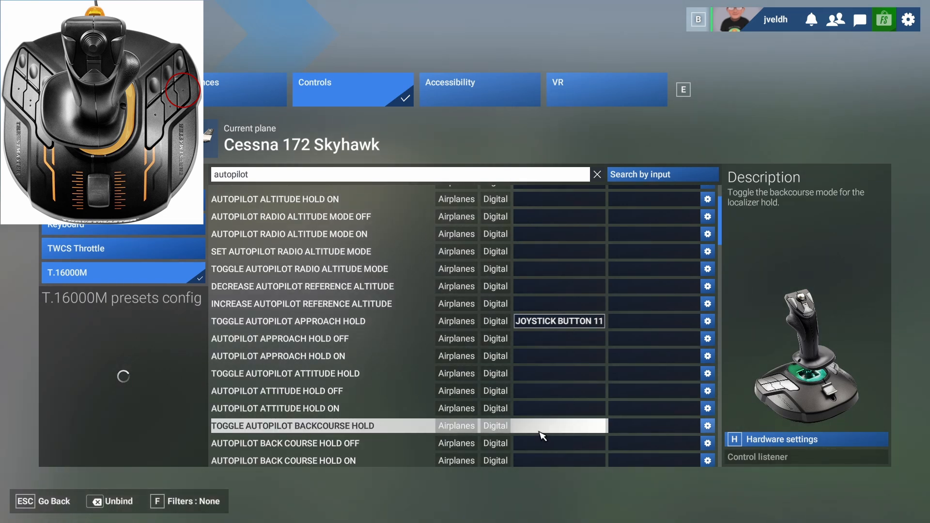
pyautogui.click(542, 428)
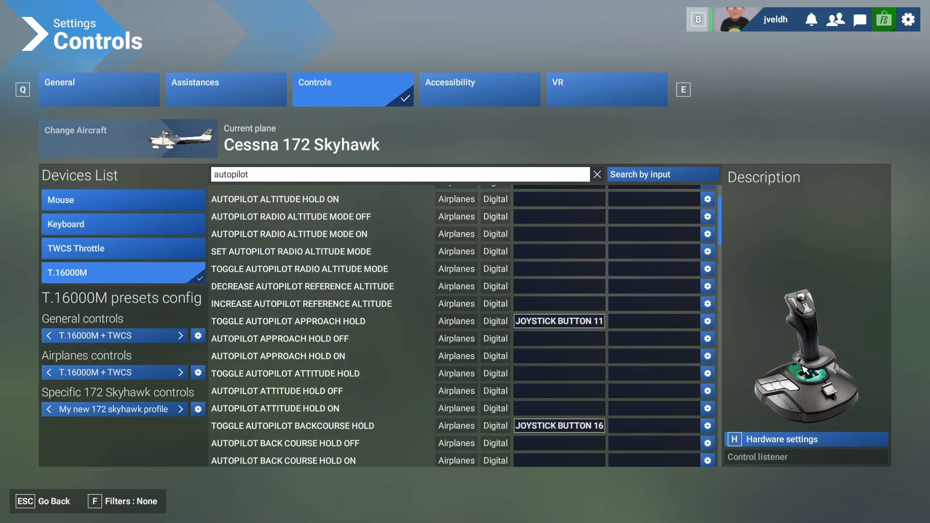
# Check the remaining autopilot bindings, save the control settings and return to the cockpit.
pyautogui.scroll(-5, 521, 347)
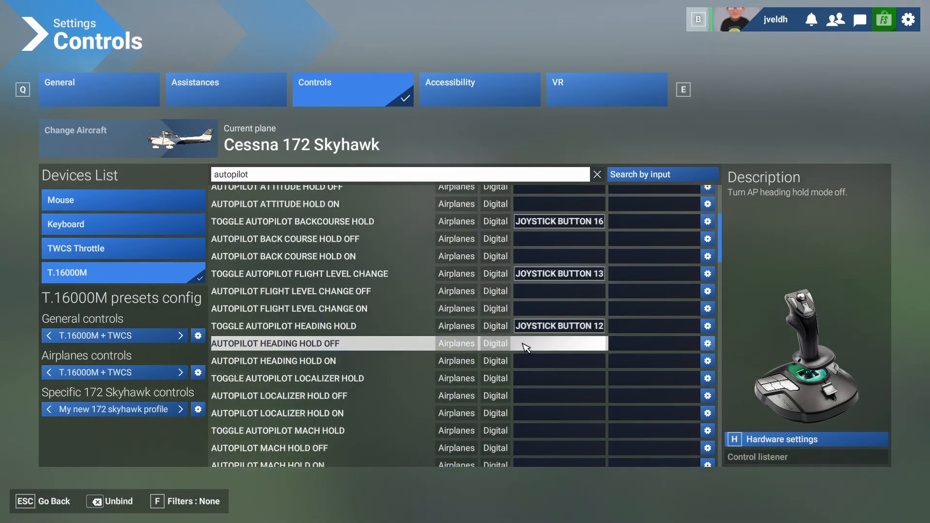
pyautogui.scroll(-3, 528, 344)
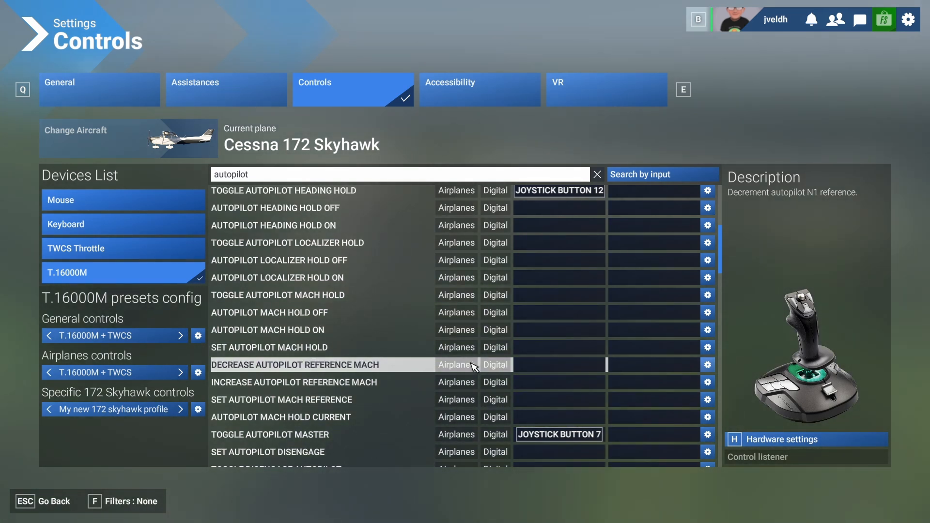
pyautogui.click(60, 504)
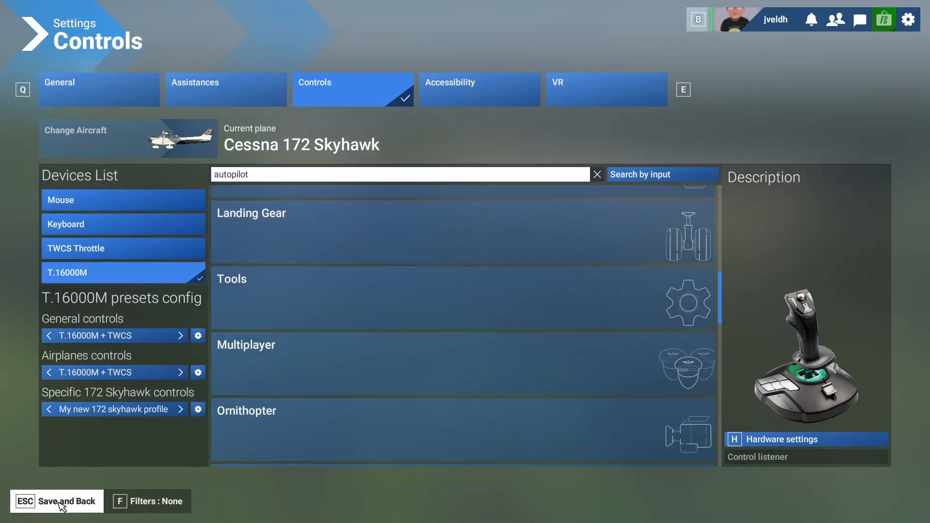
pyautogui.click(61, 504)
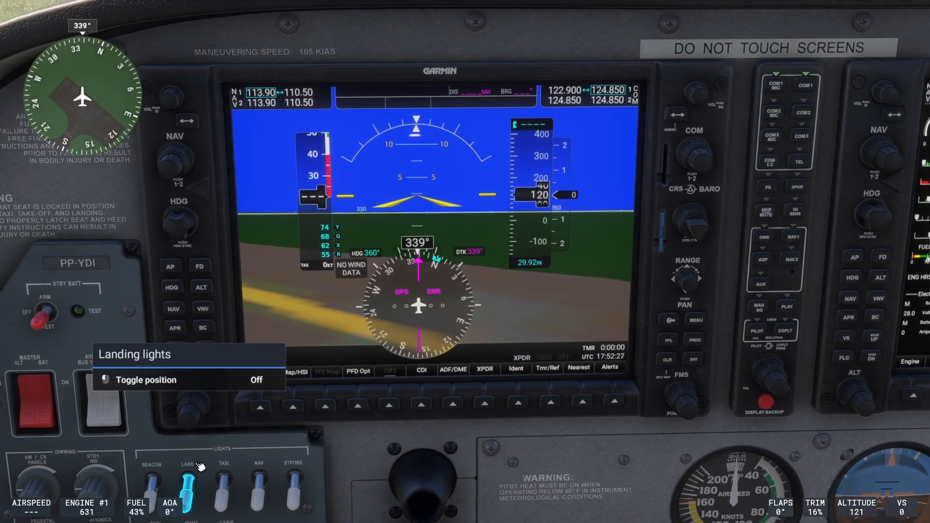
# Test the autopilot bindings in the cockpit by engaging the autopilot, selecting 800 ft and switching from vertical speed to flight level change mode.
pyautogui.press('z')
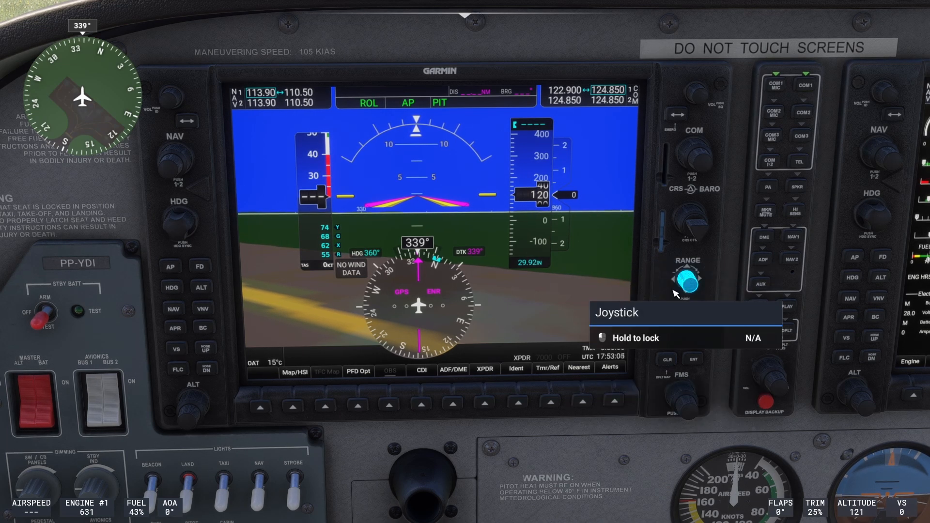
pyautogui.scroll(4, 191, 418)
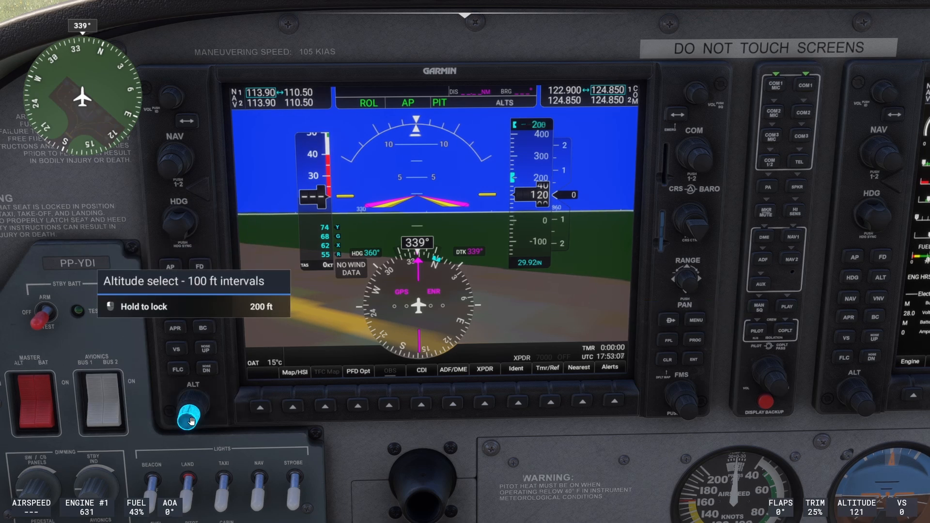
pyautogui.scroll(4, 190, 418)
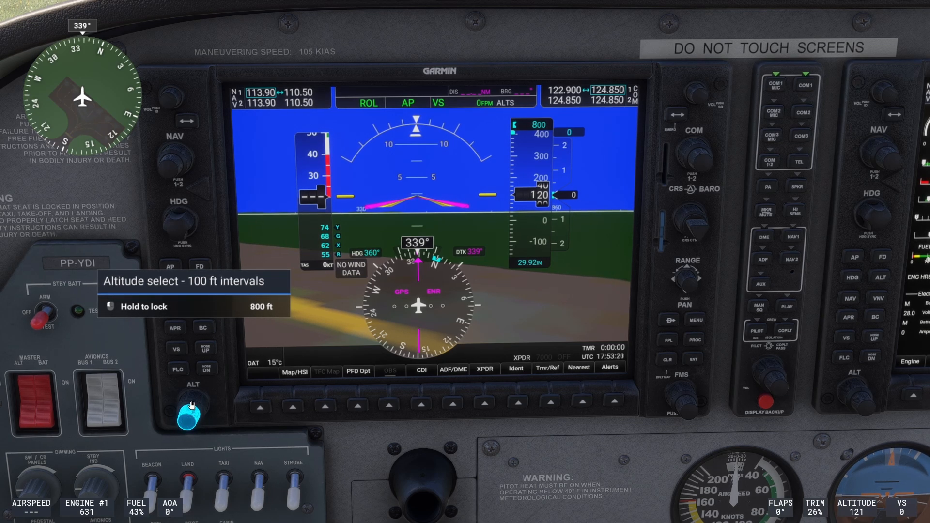
pyautogui.hotkey('alt', 'r')
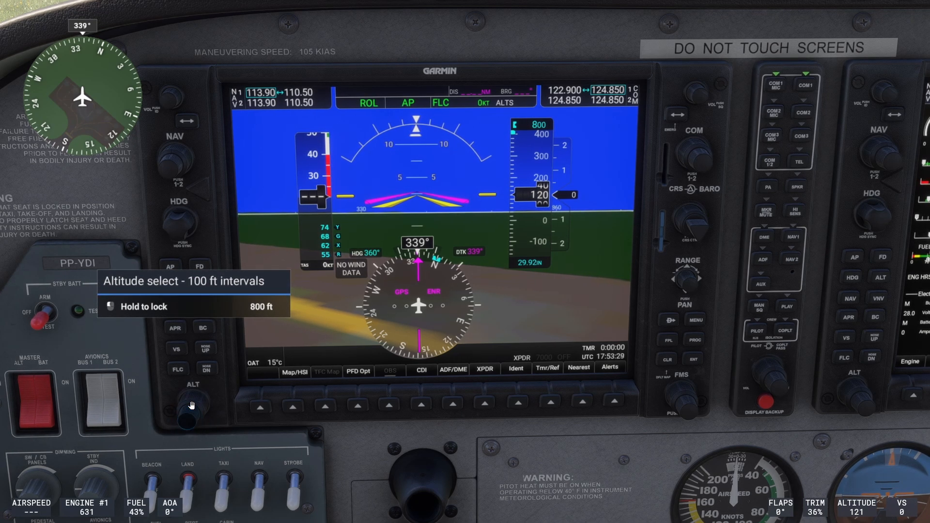
pyautogui.hotkey('ctrl', 'h')
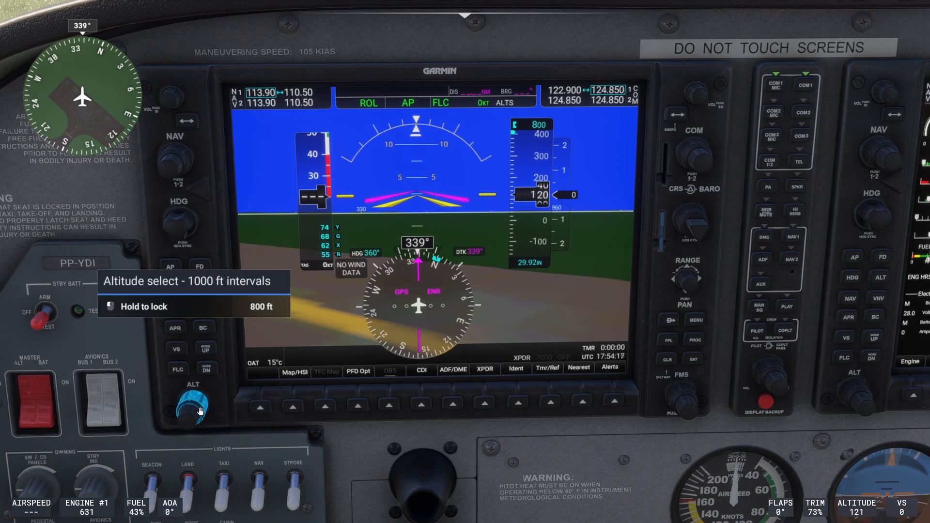
pyautogui.click(208, 398)
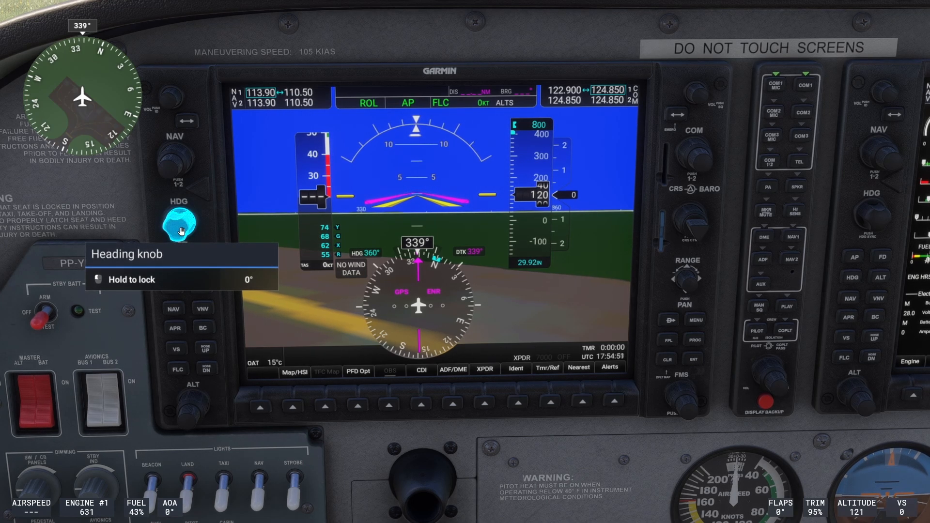
# Pause the flight, reopen the control settings and select the TWCS Throttle device.
pyautogui.press('Escape')
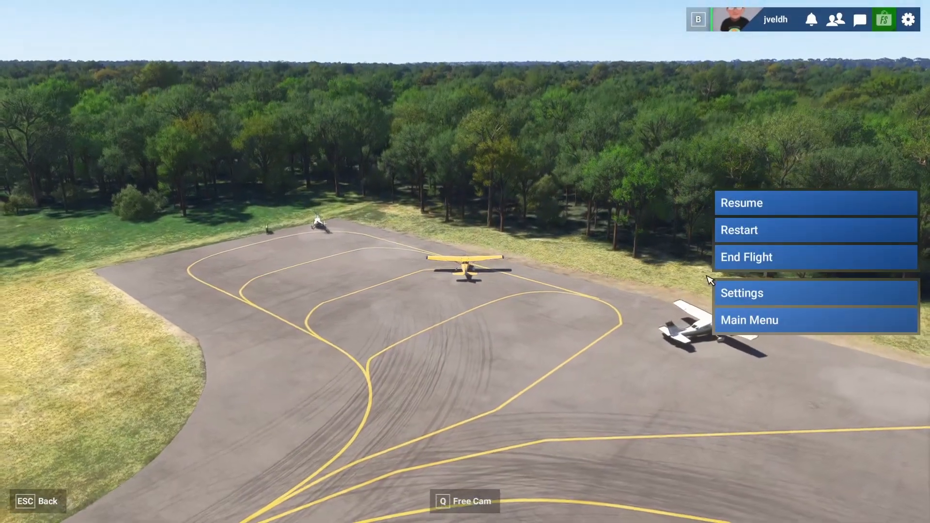
pyautogui.click(757, 294)
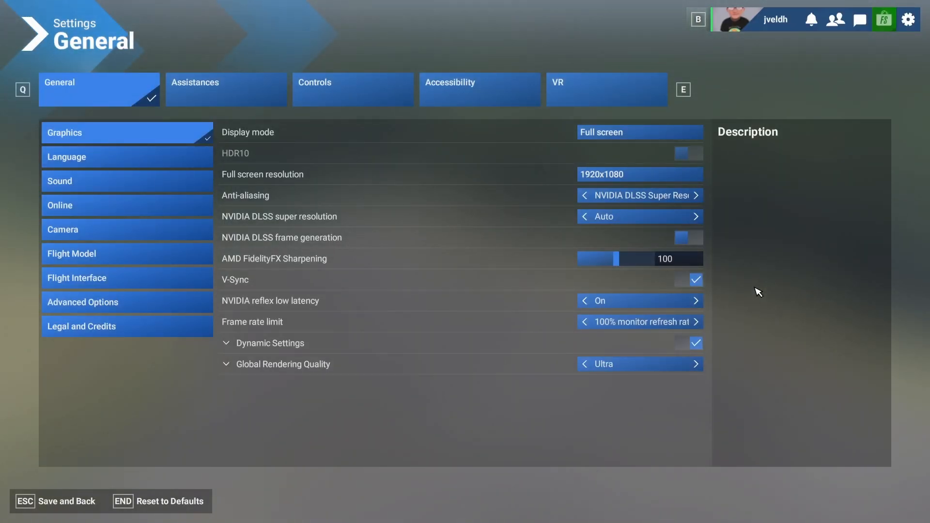
pyautogui.click(340, 87)
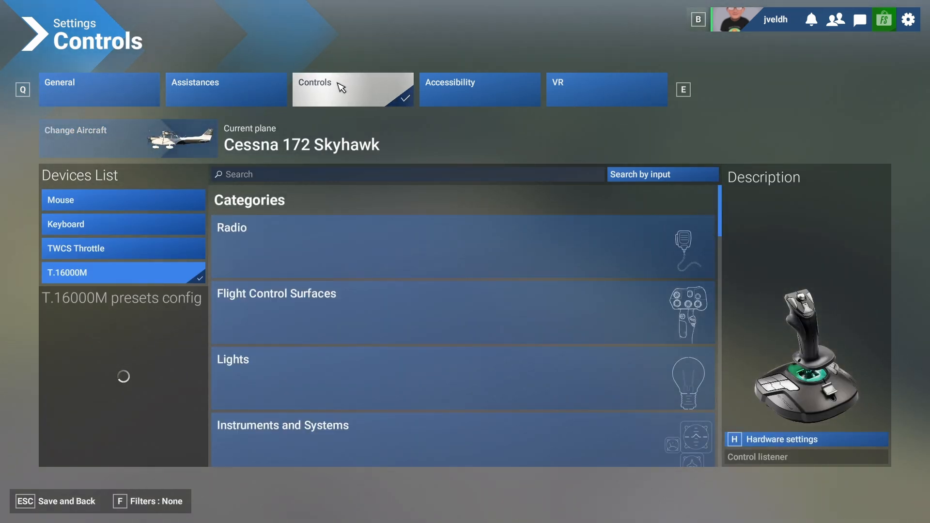
pyautogui.click(126, 248)
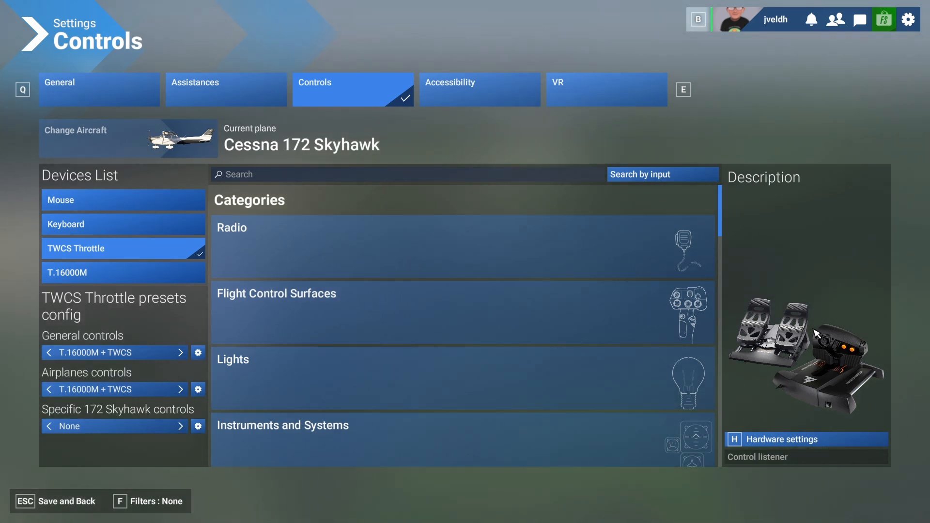
# Search the TWCS Throttle controls for "autopilot", correcting the misspelled search text.
pyautogui.click(339, 176)
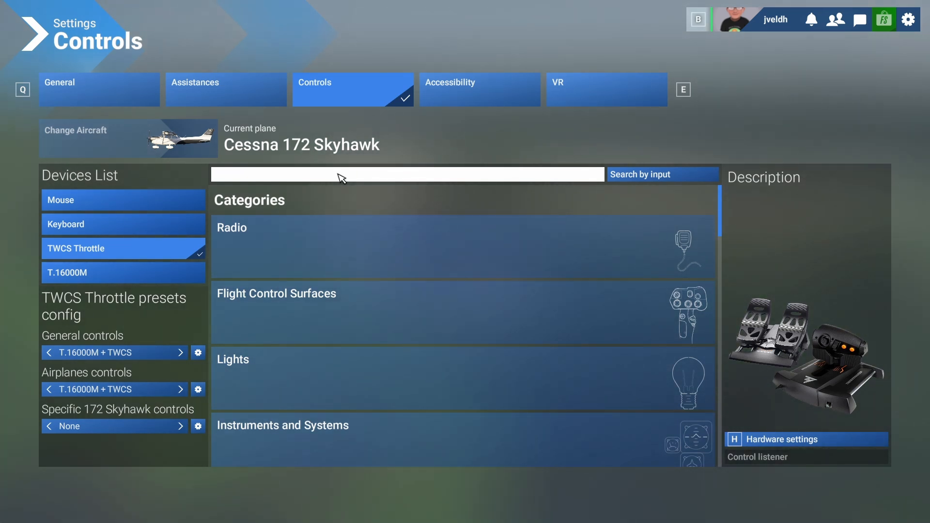
pyautogui.write('autipo')
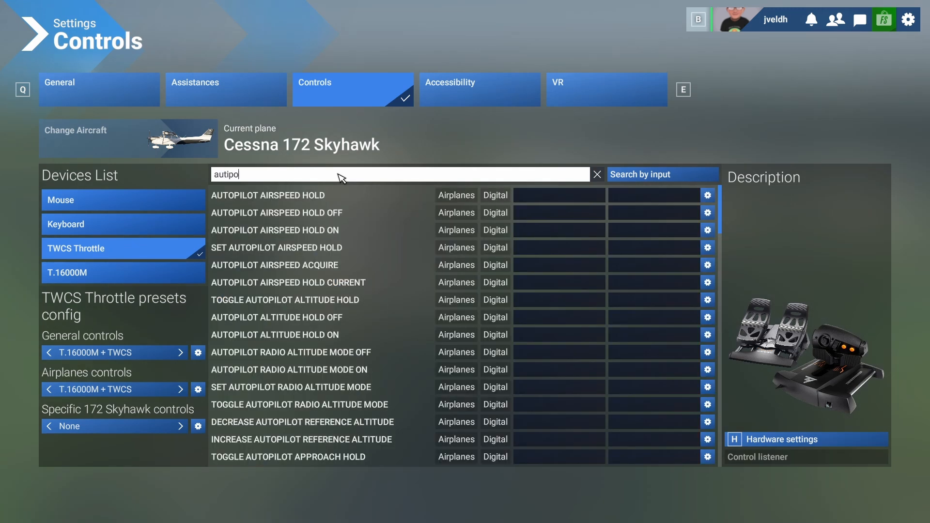
pyautogui.press('BackSpace')
pyautogui.write('ilot vs')
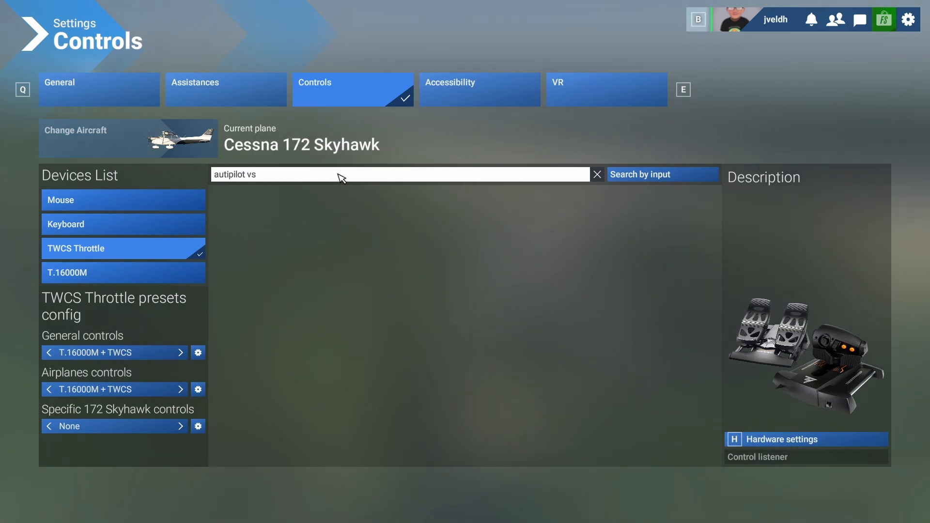
pyautogui.press('BackSpace')
pyautogui.press('BackSpace')
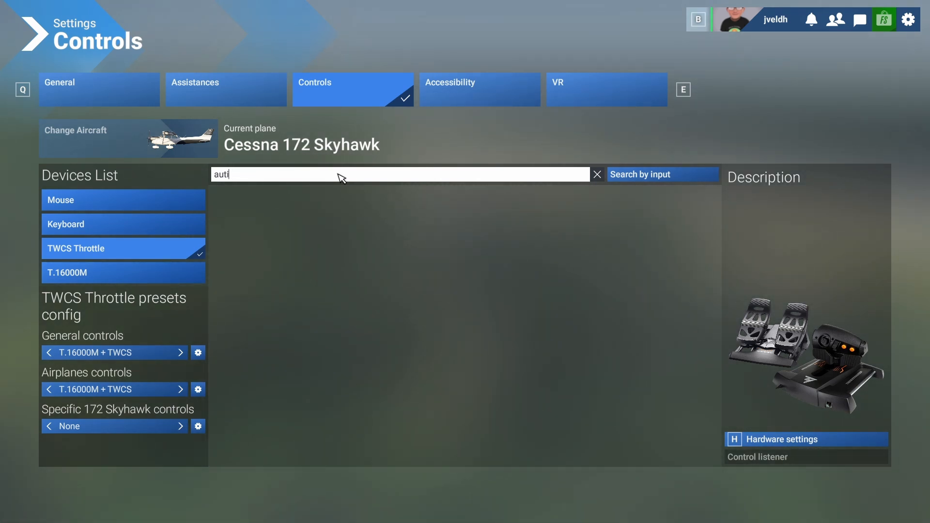
pyautogui.press('BackSpace')
pyautogui.write('opilot')
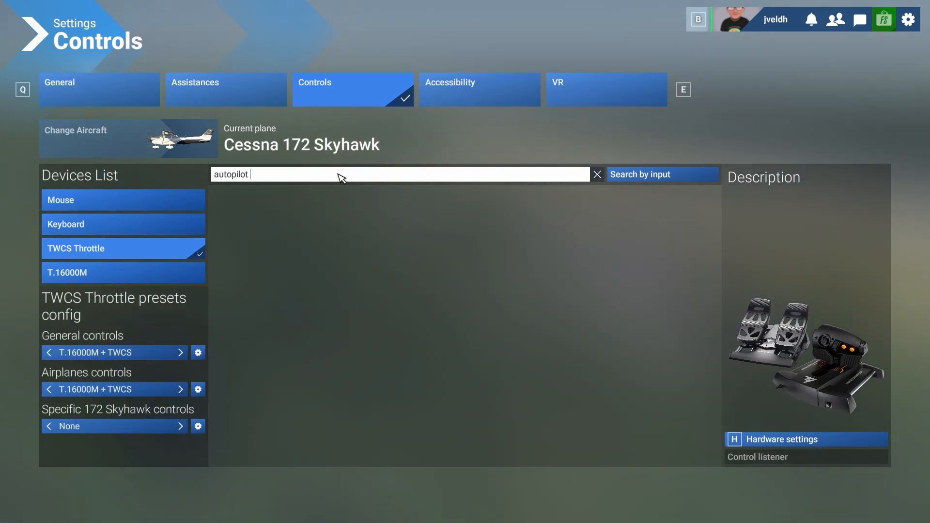
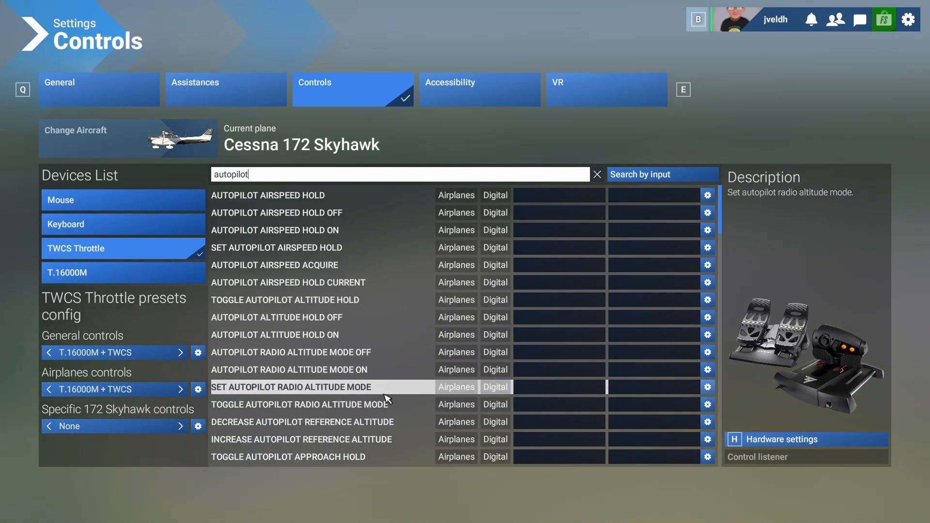
# Look through the TWCS Throttle's autopilot commands for the reference altitude functions, trying the narrower search "autopilot increase".
pyautogui.scroll(-2, 366, 414)
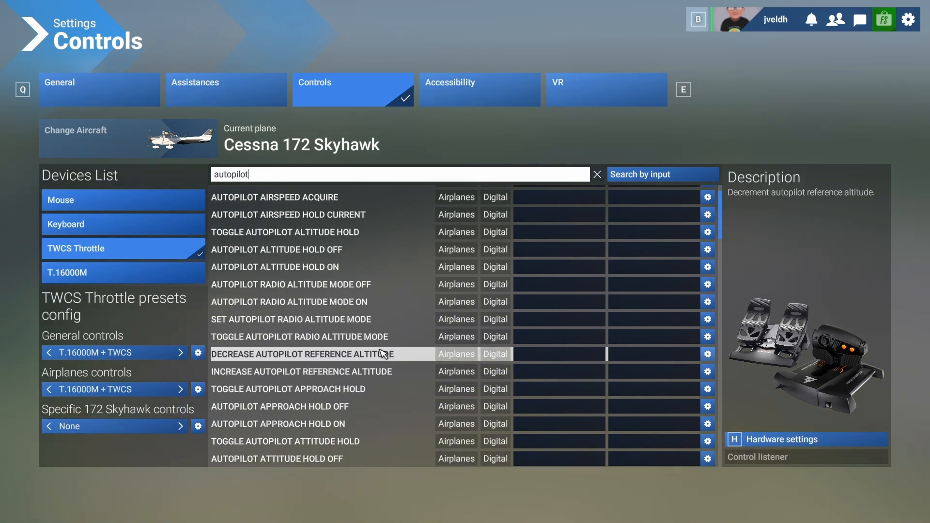
pyautogui.scroll(-2, 382, 354)
pyautogui.scroll(-2, 383, 357)
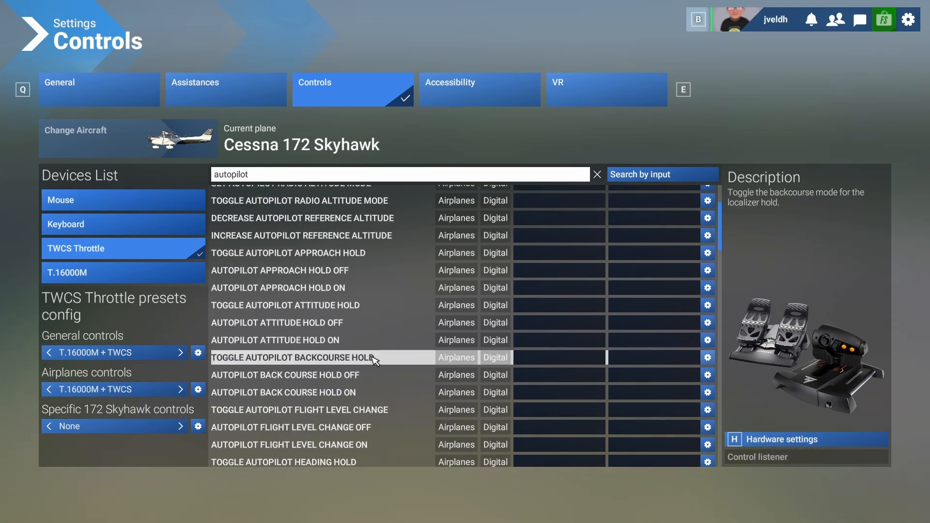
pyautogui.scroll(-2, 375, 361)
pyautogui.scroll(-2, 375, 363)
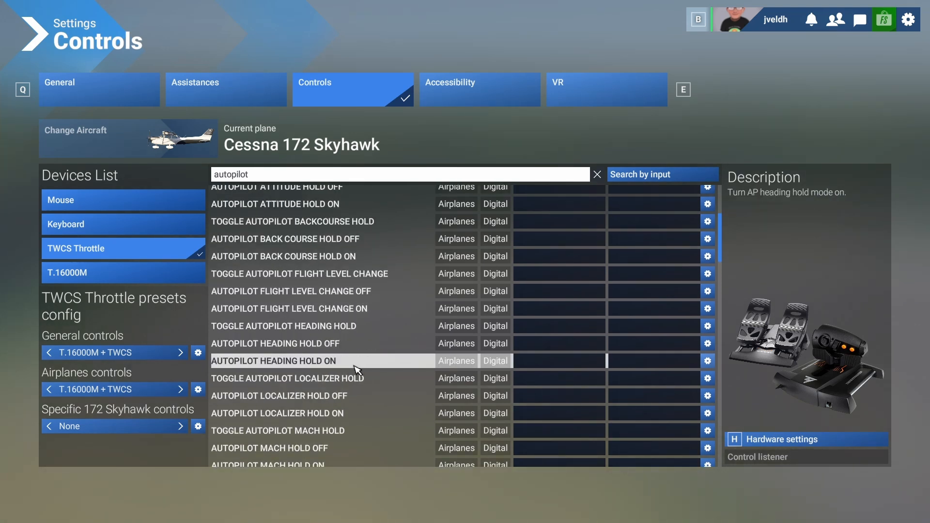
pyautogui.scroll(2, 348, 343)
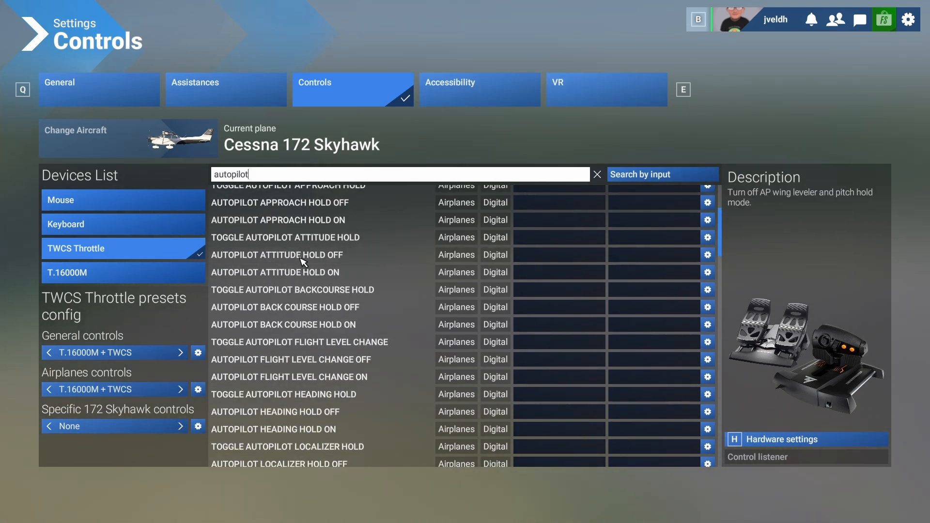
pyautogui.scroll(2, 303, 269)
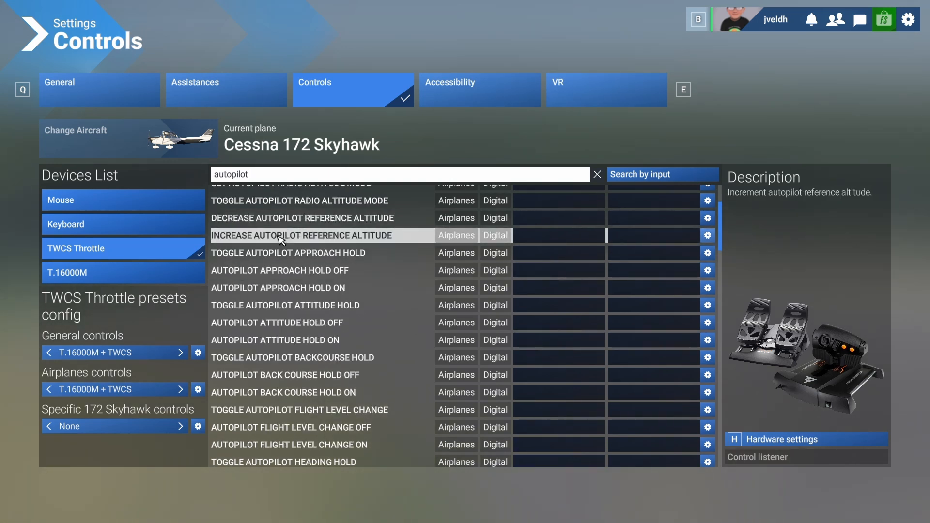
pyautogui.scroll(2, 289, 238)
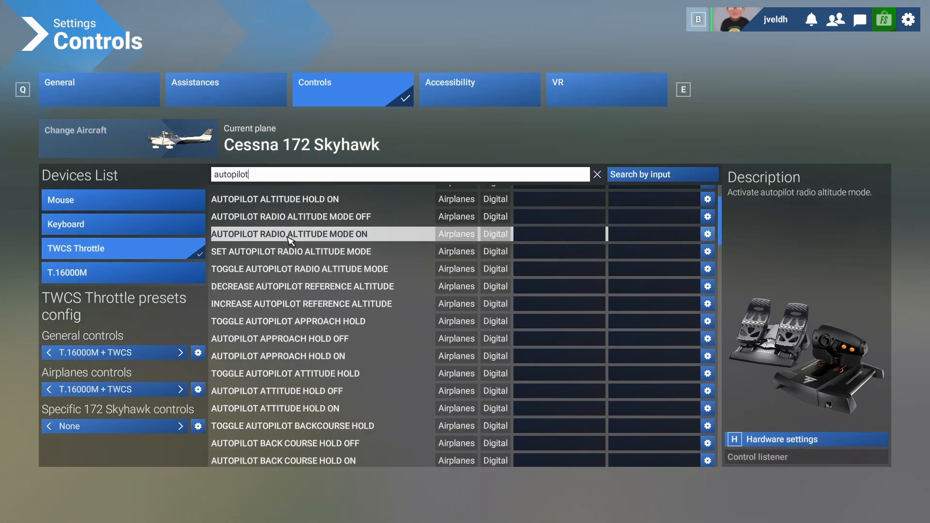
pyautogui.scroll(-2, 293, 245)
pyautogui.scroll(4, 295, 264)
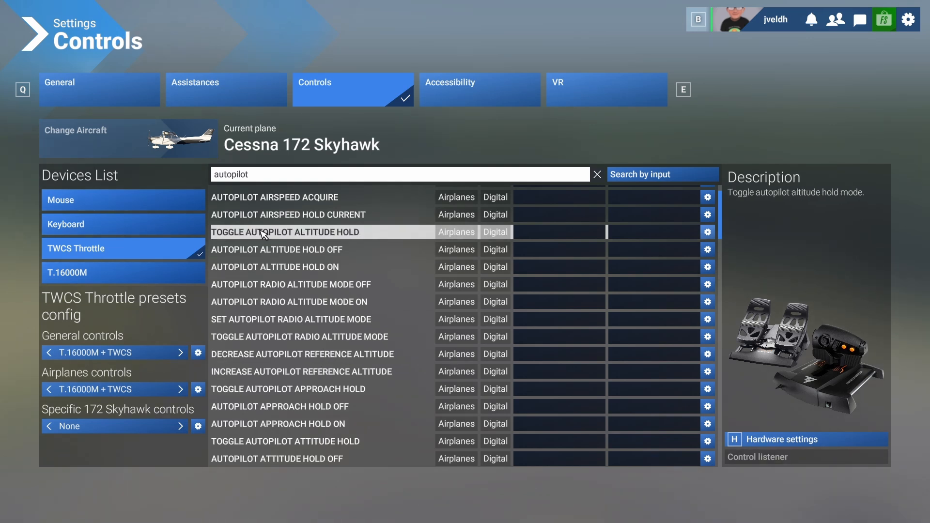
pyautogui.write('crease')
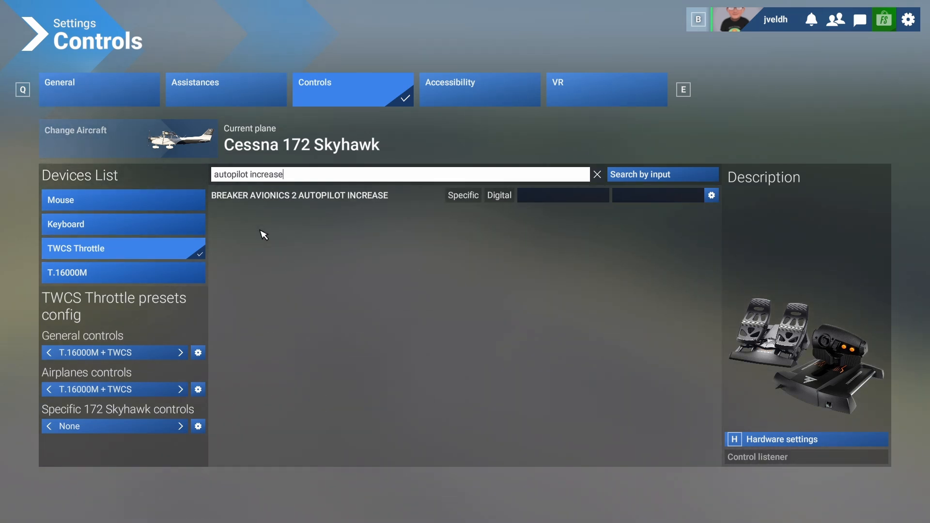
pyautogui.press('BackSpace')
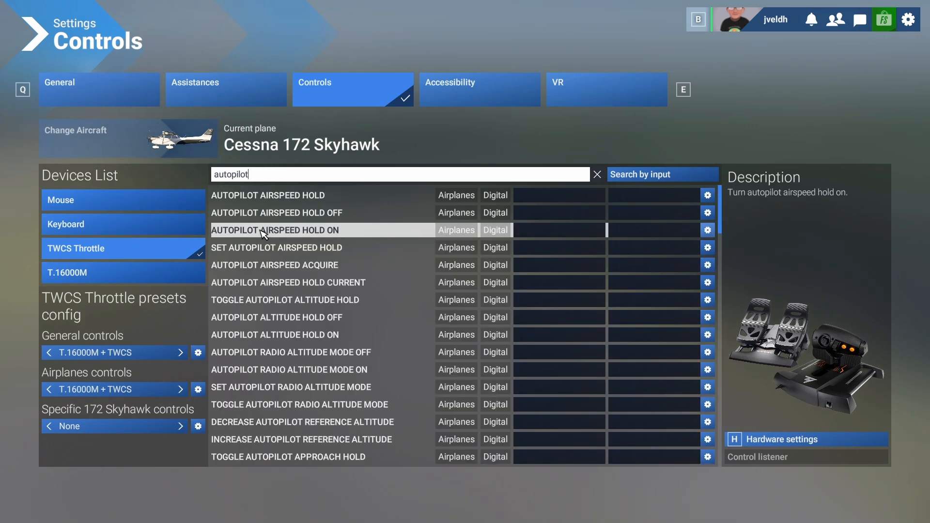
# Bind Increase Autopilot Reference VS to throttle button 8 and Decrease Autopilot Reference VS to button 10.
pyautogui.scroll(-4, 357, 271)
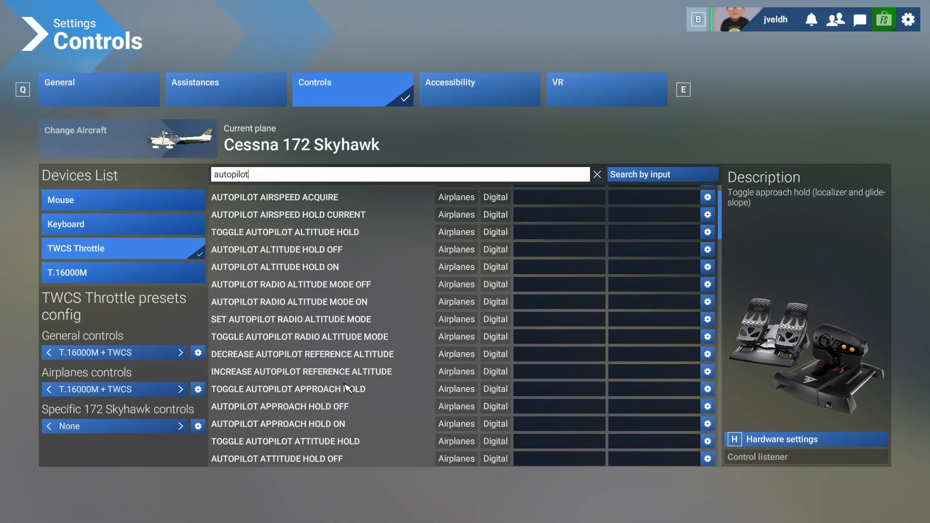
pyautogui.scroll(-6, 358, 382)
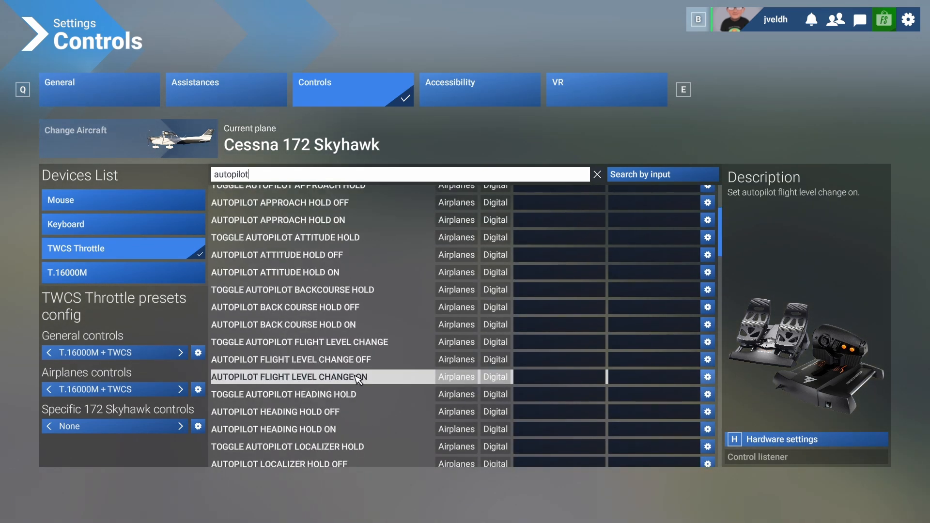
pyautogui.scroll(-2, 358, 380)
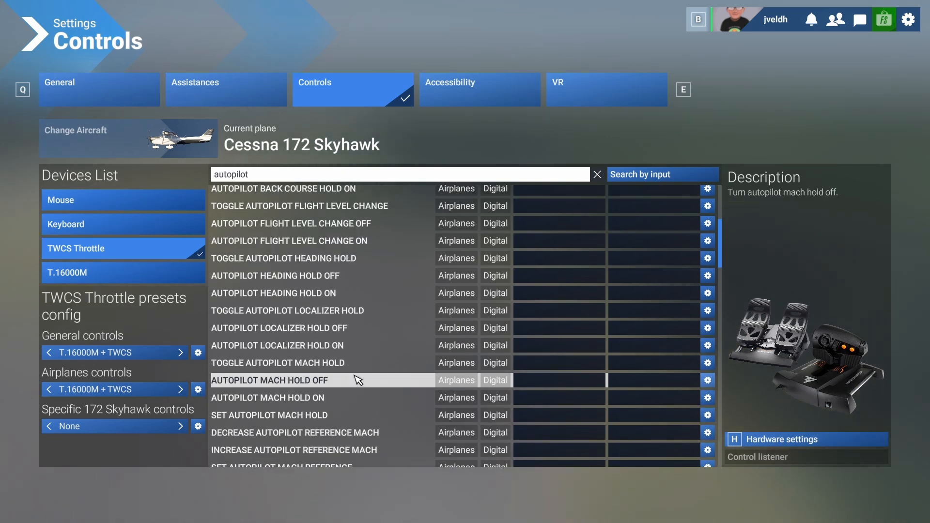
pyautogui.scroll(-2, 359, 381)
pyautogui.scroll(-2, 359, 381)
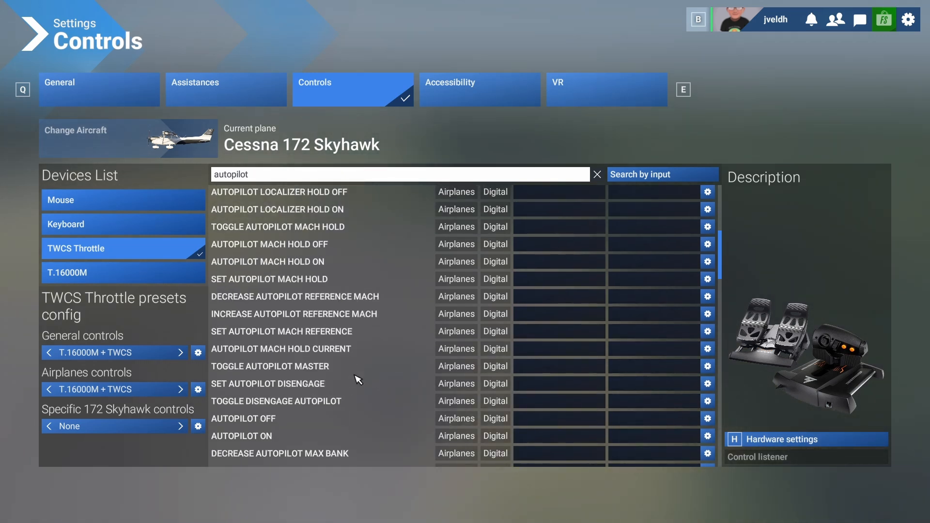
pyautogui.scroll(-2, 359, 380)
pyautogui.scroll(-2, 359, 381)
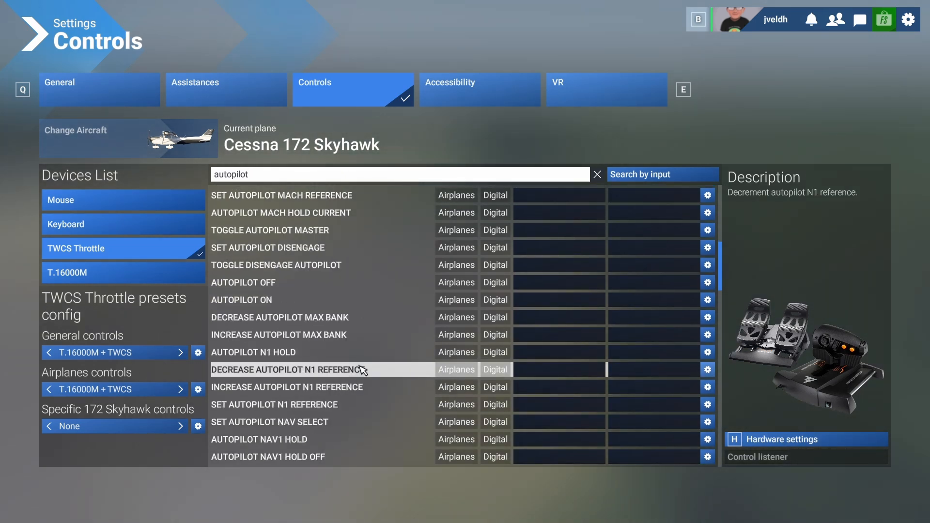
pyautogui.scroll(-2, 363, 370)
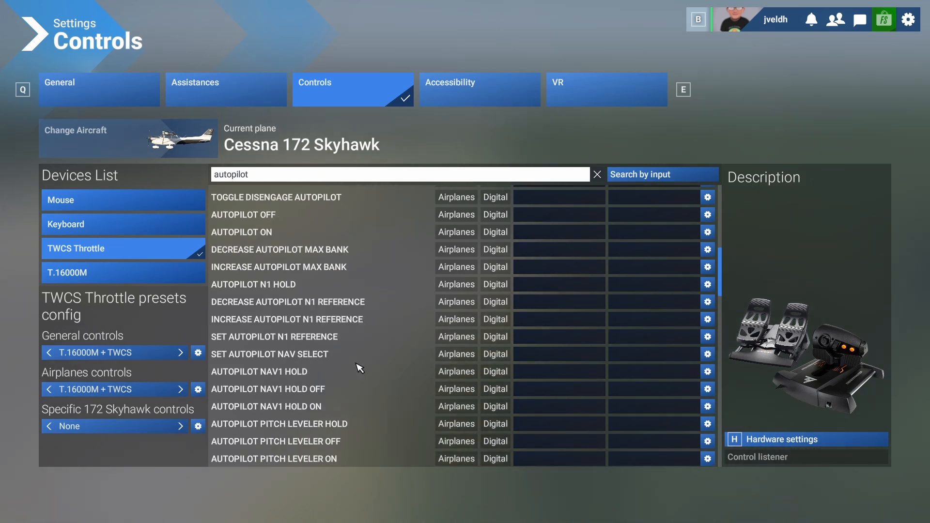
pyautogui.scroll(-2, 360, 368)
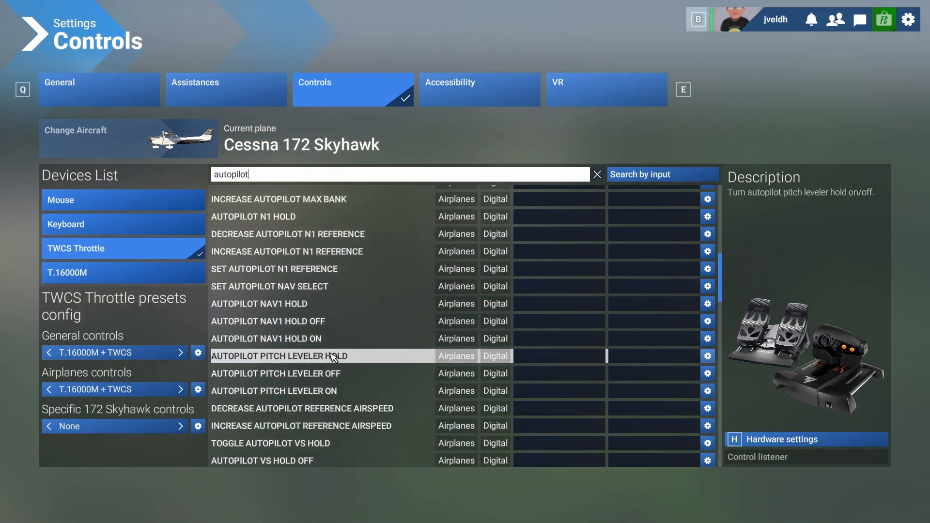
pyautogui.scroll(-2, 332, 357)
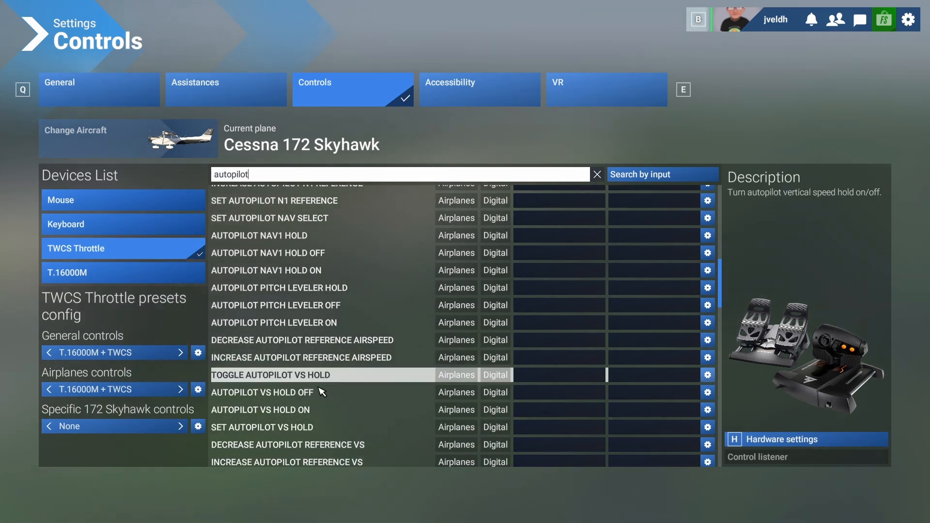
pyautogui.scroll(-2, 315, 415)
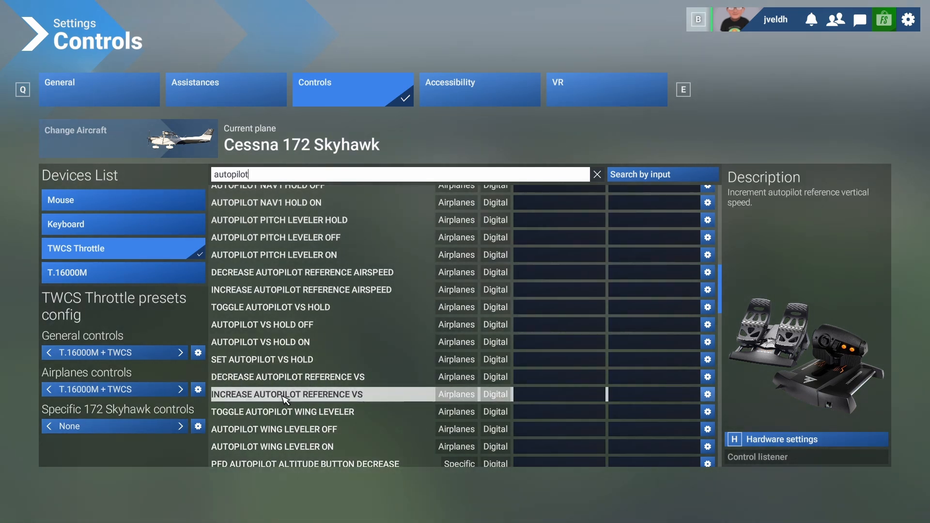
pyautogui.click(555, 397)
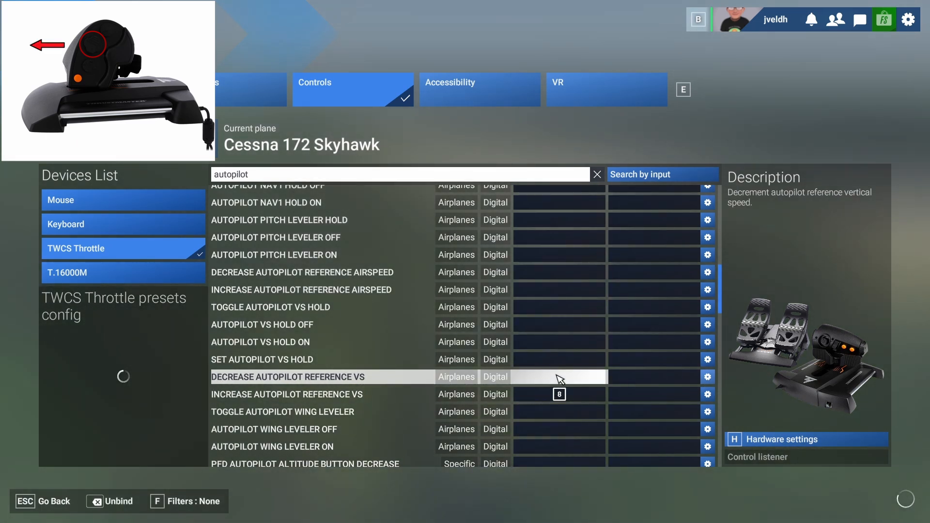
pyautogui.click(559, 377)
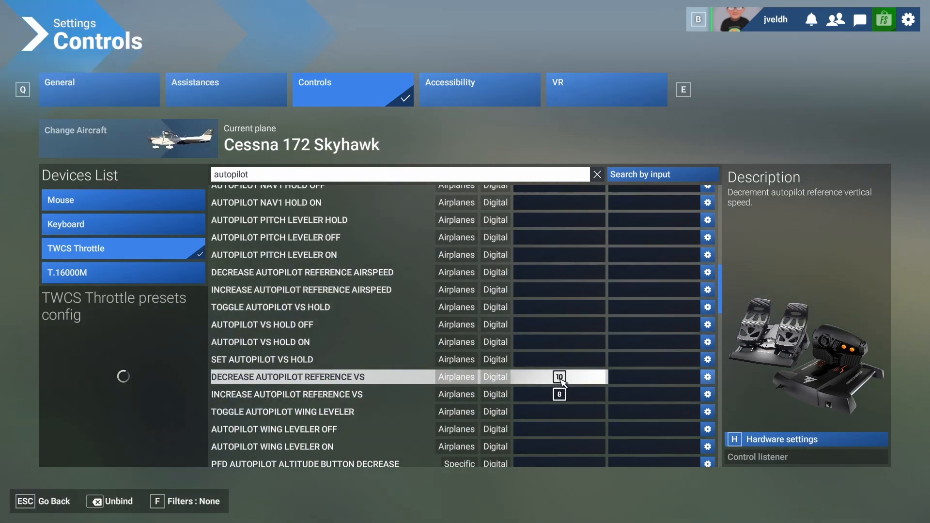
# Bind Increase Autopilot Reference Altitude to throttle button 7 and Decrease Autopilot Reference Altitude to button 9.
pyautogui.scroll(10, 561, 381)
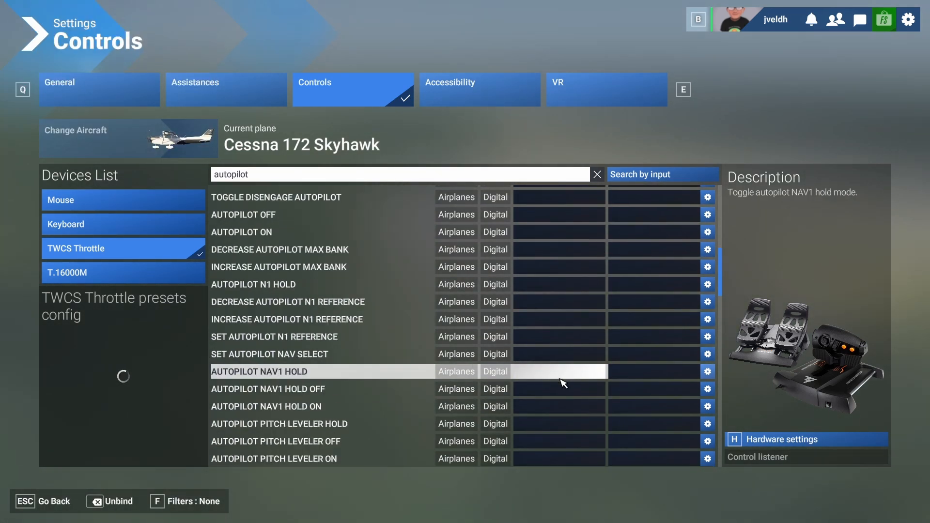
pyautogui.scroll(5, 564, 382)
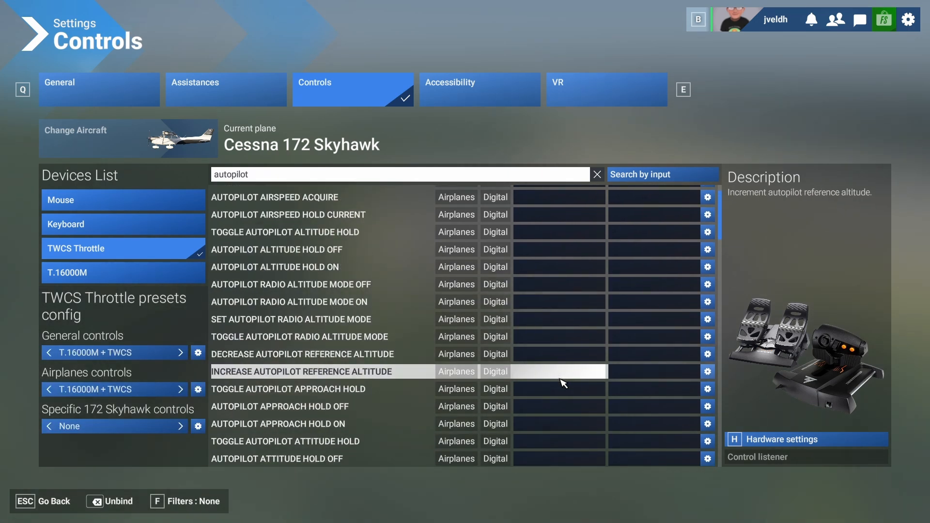
pyautogui.scroll(1, 562, 383)
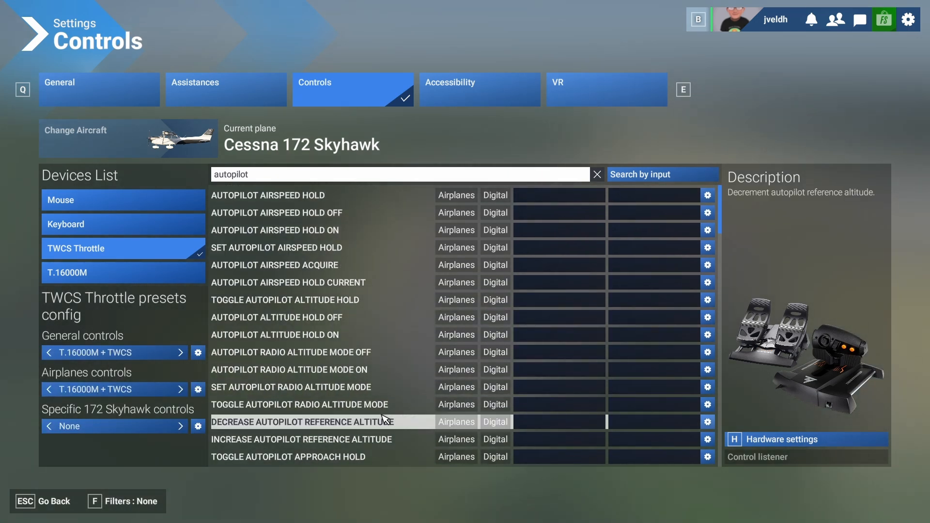
pyautogui.scroll(-1, 378, 412)
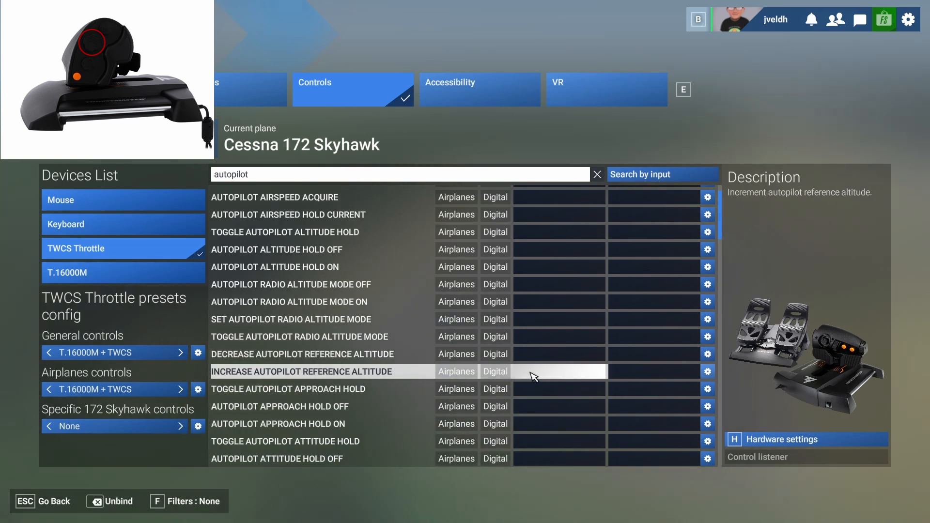
pyautogui.click(545, 376)
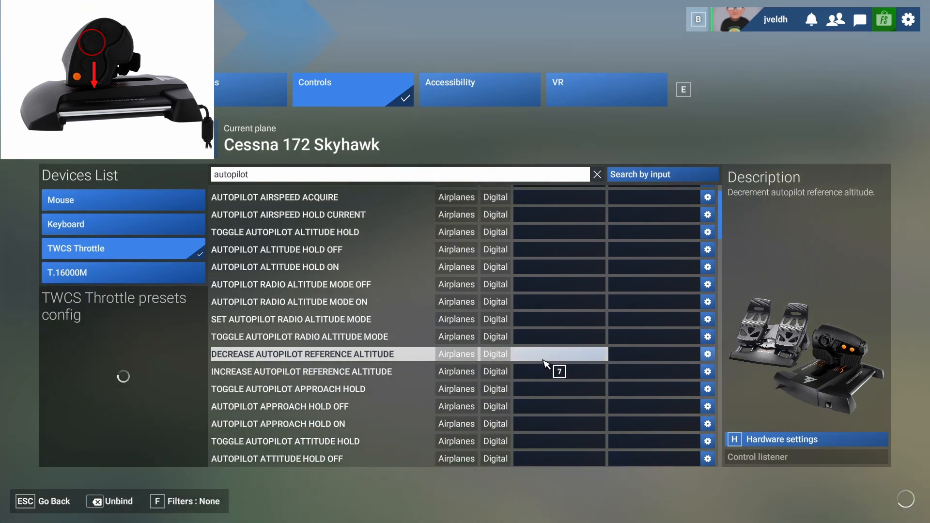
pyautogui.click(544, 360)
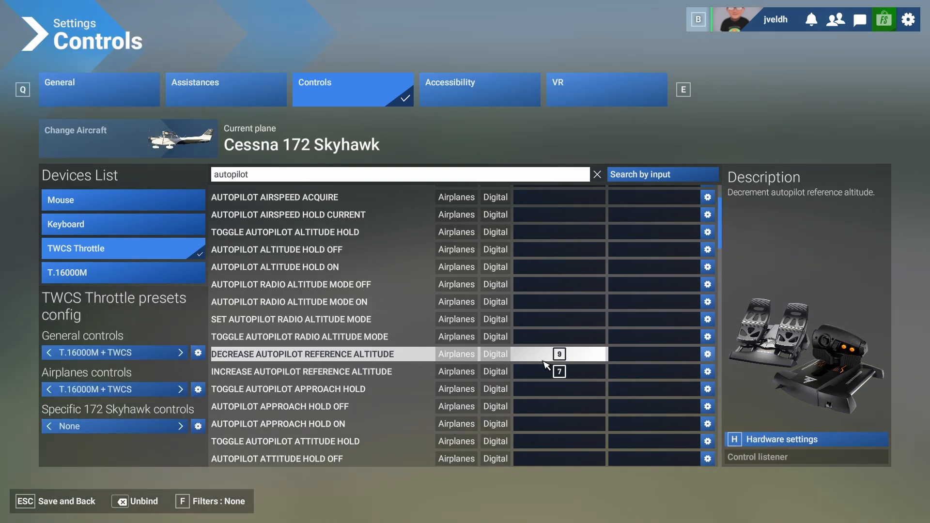
# Save the bindings, return to the cockpit and test the altitude selection by raising it to 1400 ft and lowering it to 1200 ft.
pyautogui.click(34, 508)
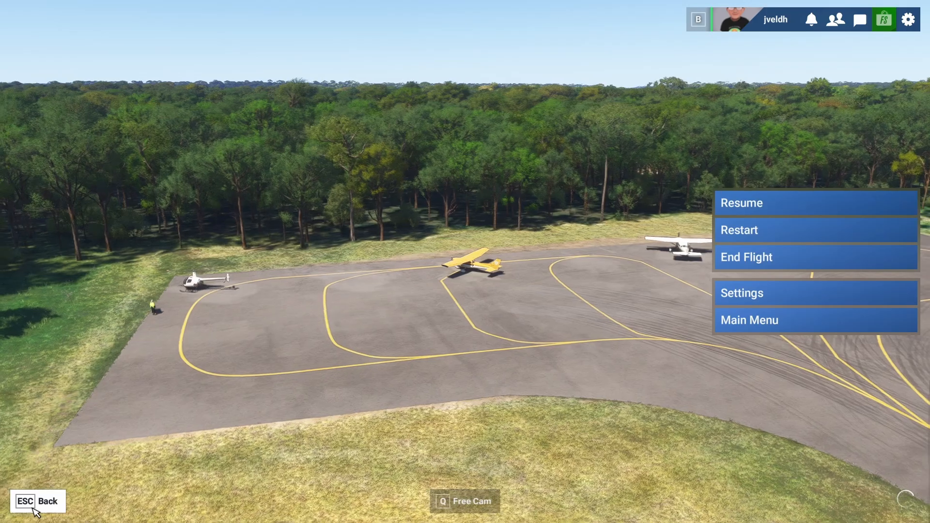
pyautogui.press('Escape')
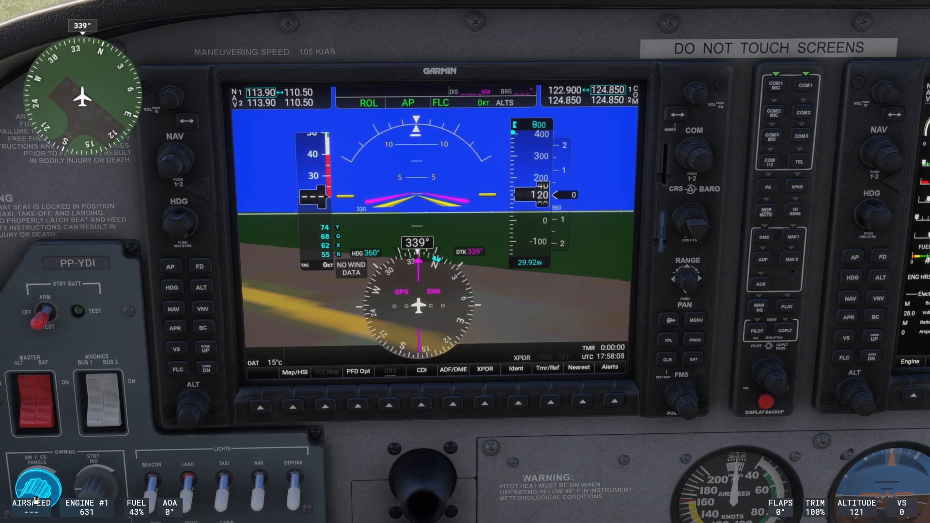
pyautogui.hotkey('ctrl', 'pageup')
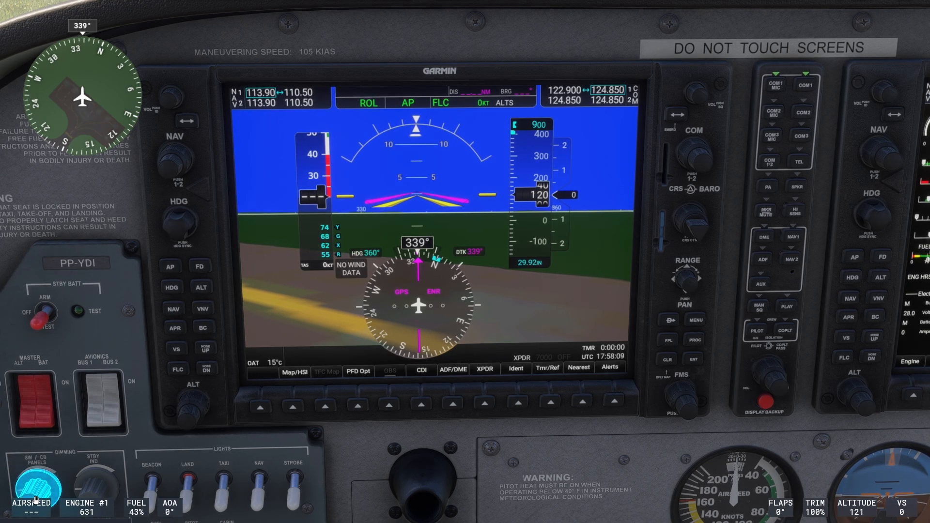
pyautogui.hotkey('ctrl', 'pageup')
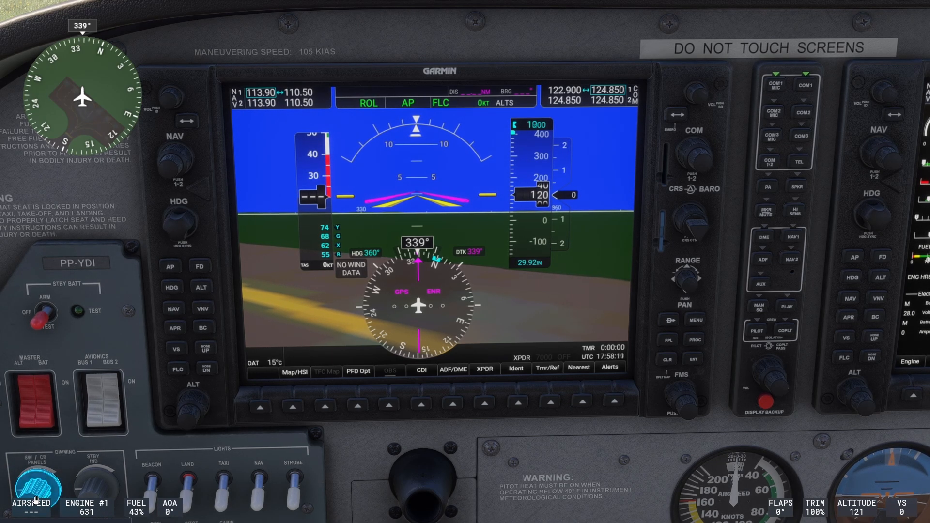
pyautogui.hotkey('ctrl', 'pageup')
pyautogui.hotkey('ctrl', 'pageup')
pyautogui.hotkey('ctrl', 'pageup')
pyautogui.hotkey('ctrl', 'pageup')
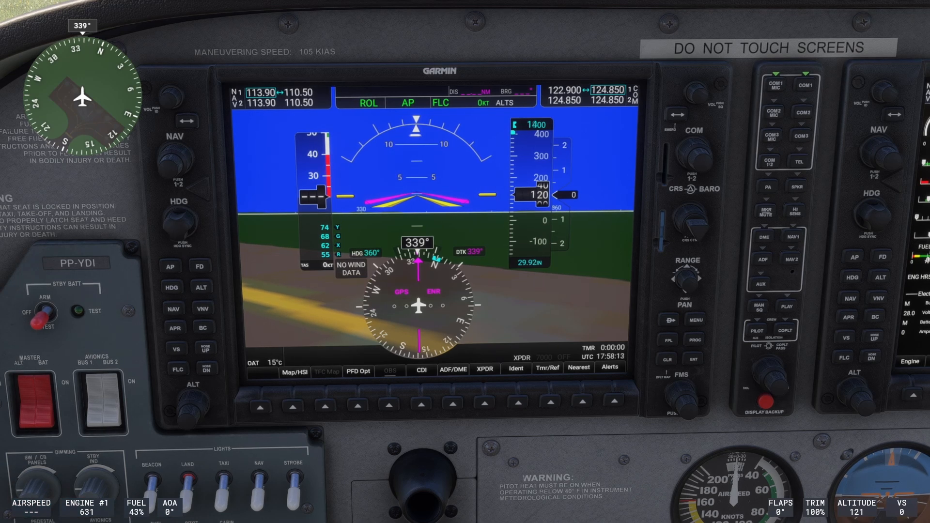
pyautogui.hotkey('ctrl', 'pagedown')
# Switch the autopilot to vertical speed mode and test the bindings by raising the reference to 100 fpm and returning it to 0.
pyautogui.hotkey('alt', 'v')
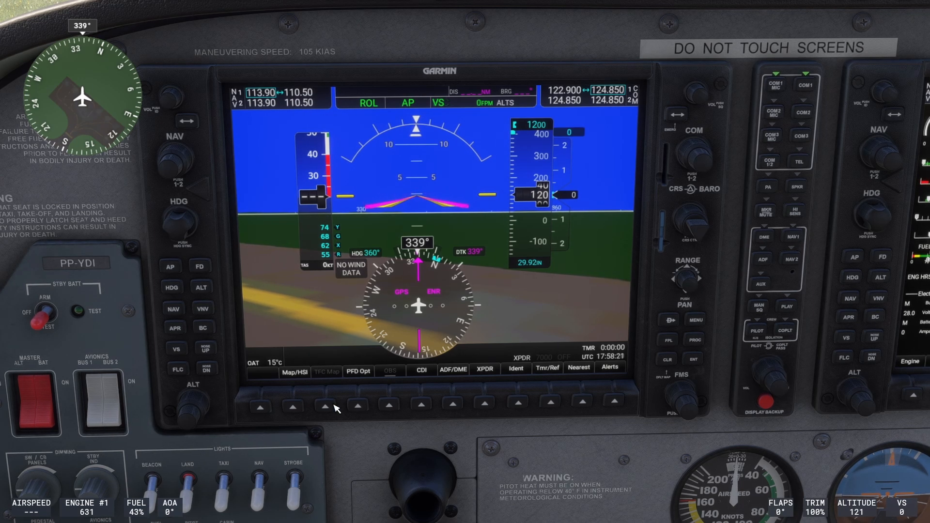
pyautogui.hotkey('ctrl', 'Home')
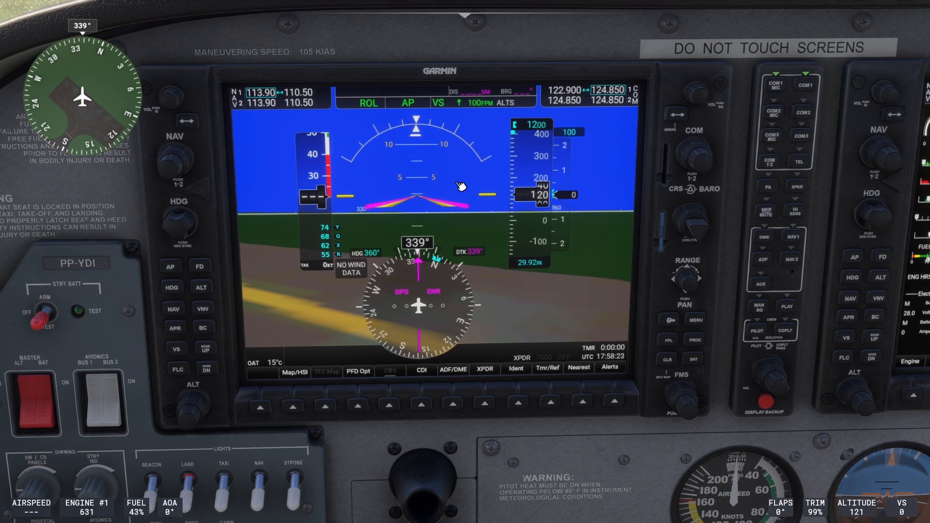
pyautogui.hotkey('ctrl', 'Home')
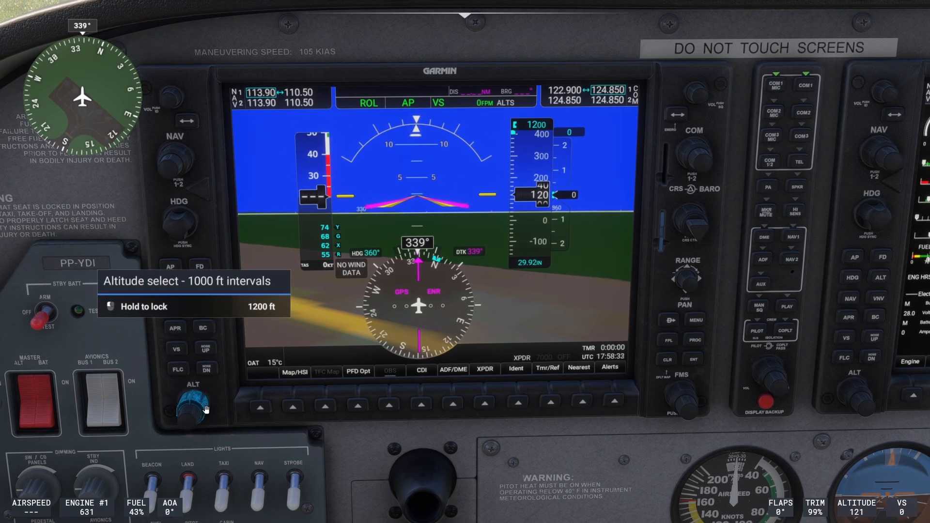
# Raise the selected altitude to 1300 ft with the cockpit's ALT knob.
pyautogui.scroll(1, 192, 413)
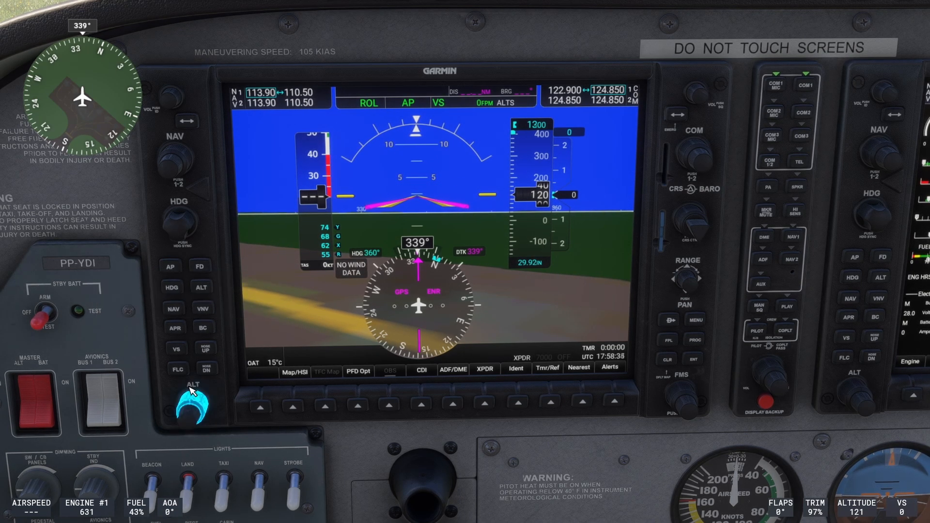
pyautogui.click(207, 369)
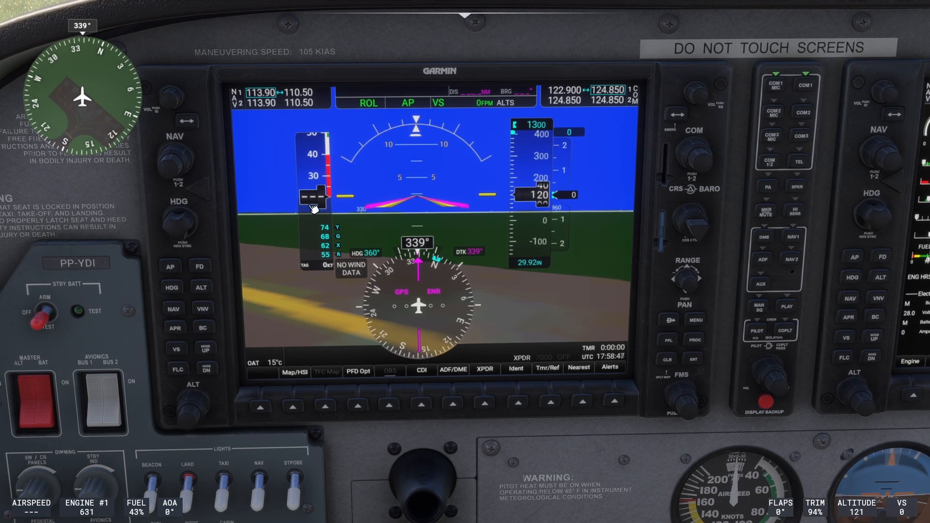
pyautogui.scroll(-6, 175, 222)
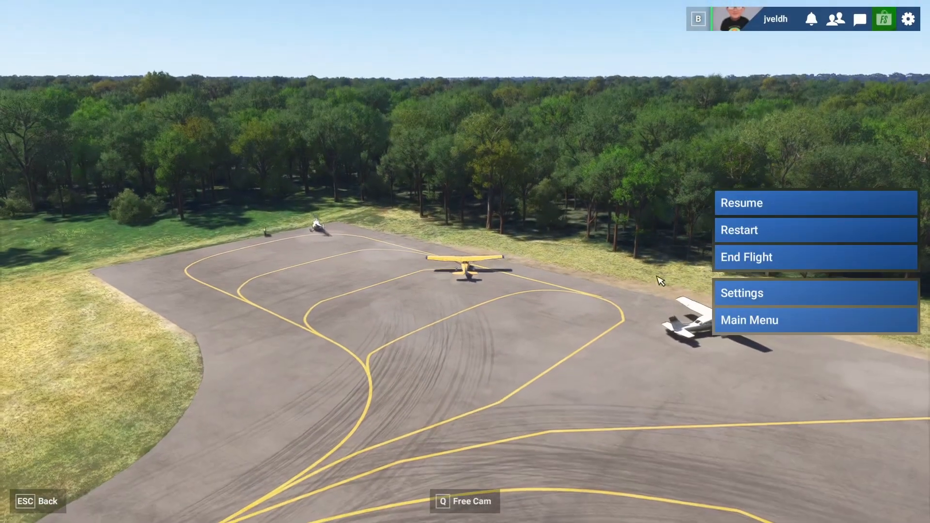
# Open the control settings for the TWCS Throttle and search its commands for "autopilot".
pyautogui.click(756, 295)
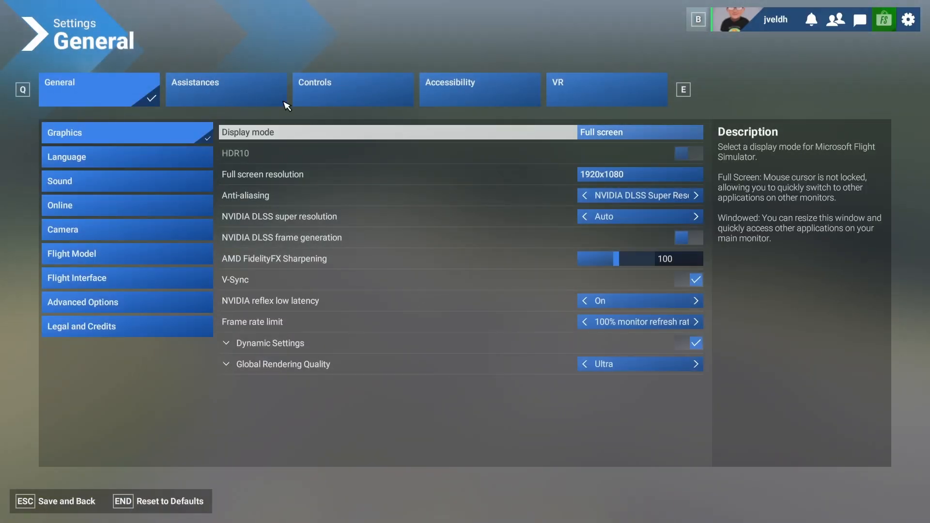
pyautogui.click(358, 92)
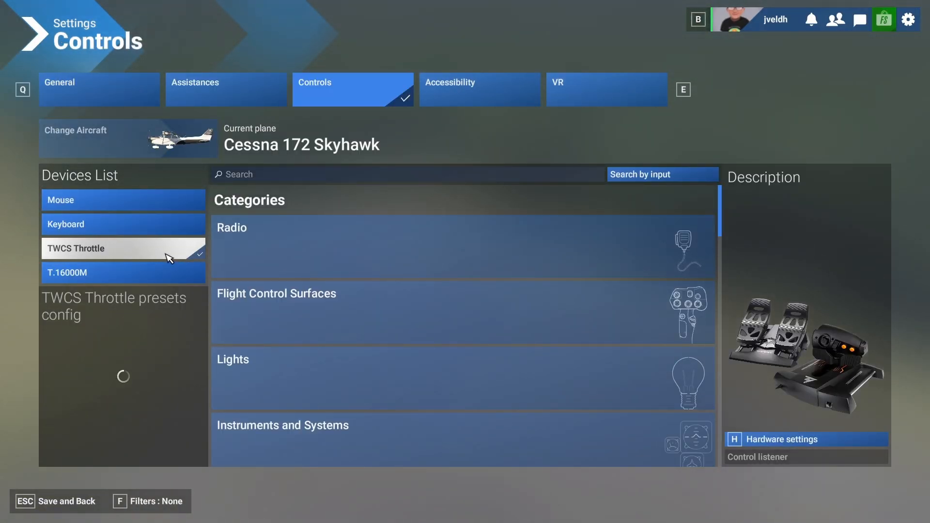
pyautogui.click(254, 177)
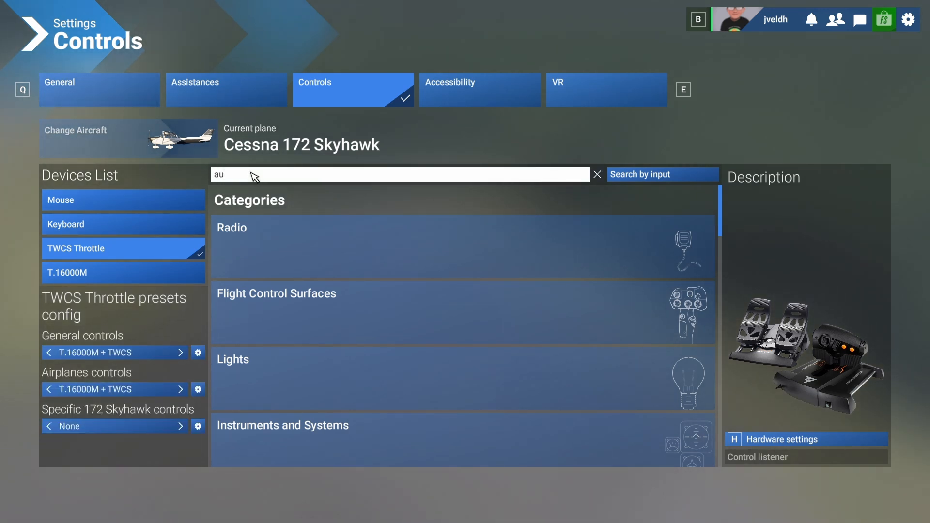
pyautogui.write('autopilot')
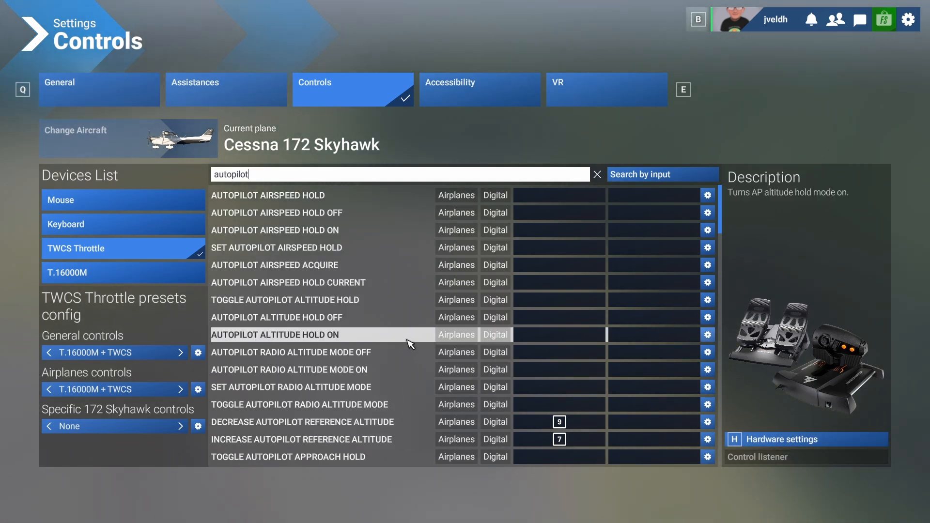
# Look through the autopilot commands for ones that raise or lower the selected heading.
pyautogui.scroll(-4, 428, 320)
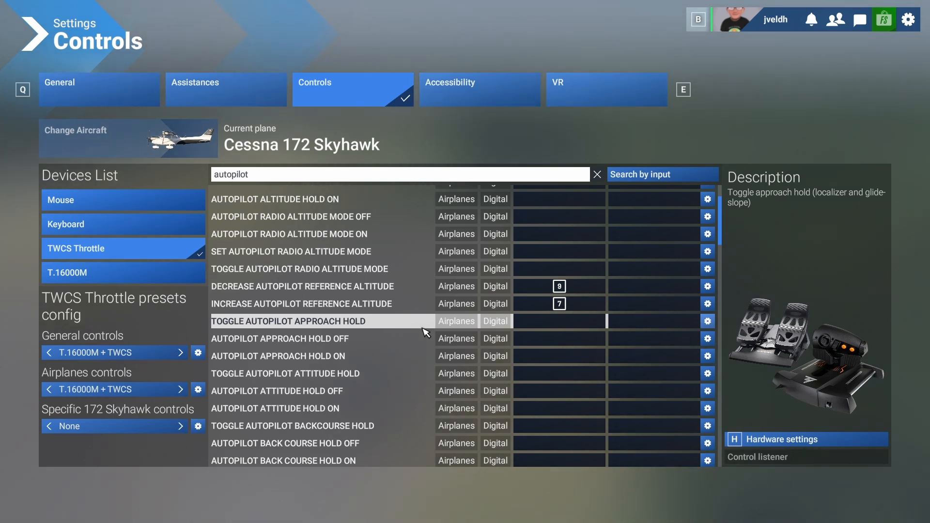
pyautogui.scroll(-4, 429, 329)
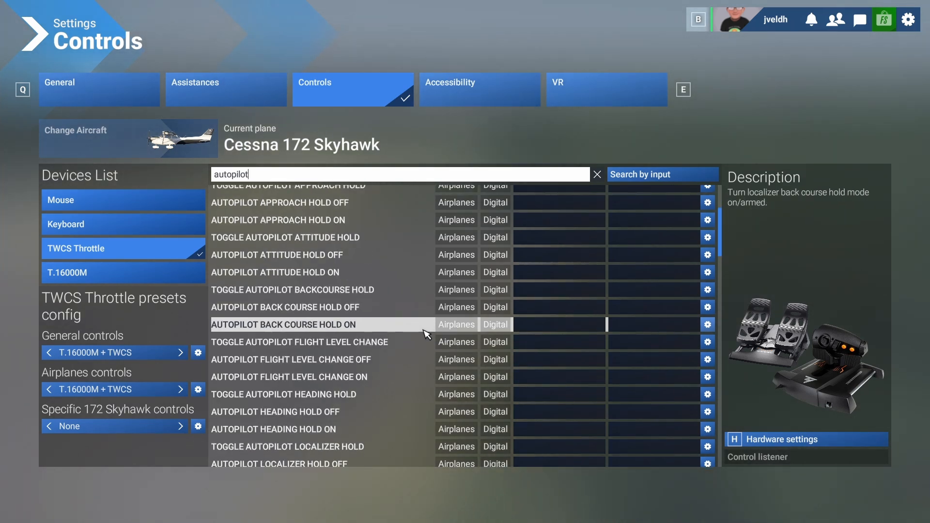
pyautogui.scroll(-2, 423, 335)
pyautogui.scroll(-4, 423, 334)
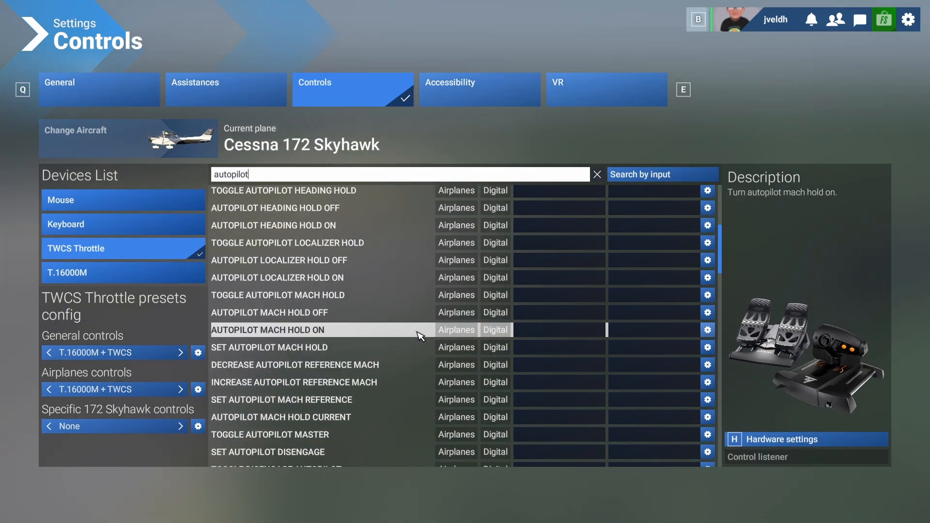
pyautogui.scroll(-4, 416, 338)
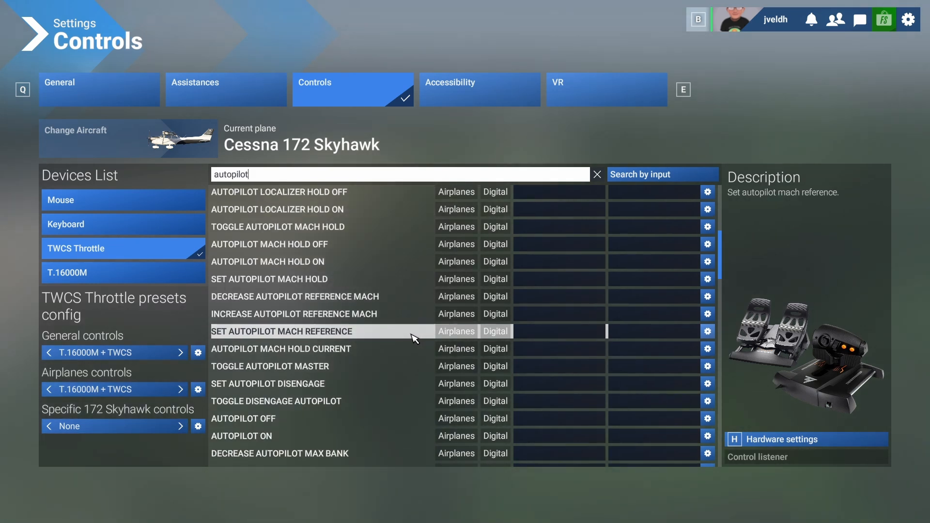
pyautogui.scroll(-2, 408, 340)
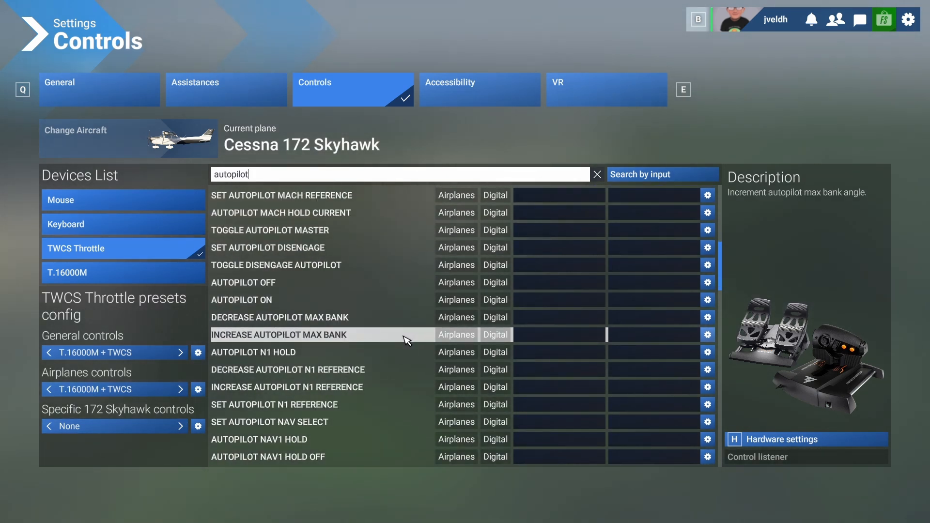
pyautogui.scroll(-2, 406, 341)
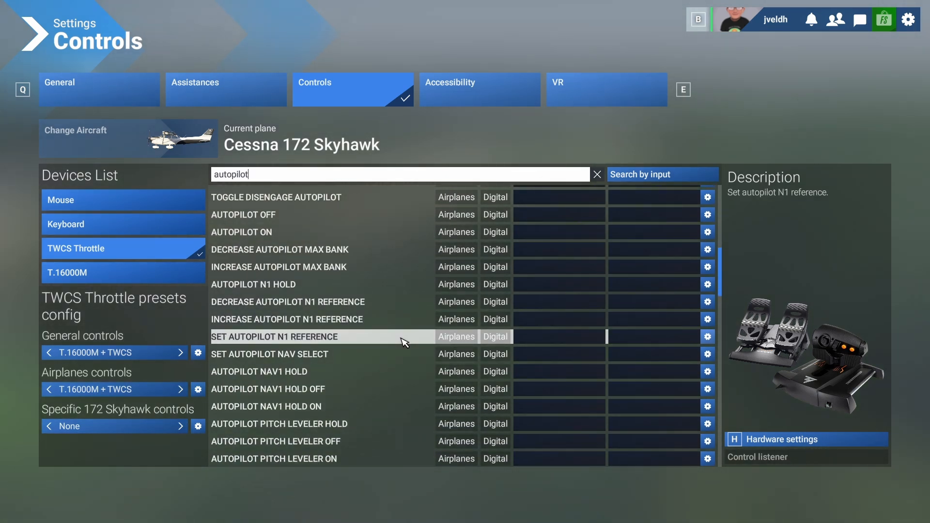
pyautogui.scroll(-2, 404, 343)
pyautogui.scroll(-2, 405, 343)
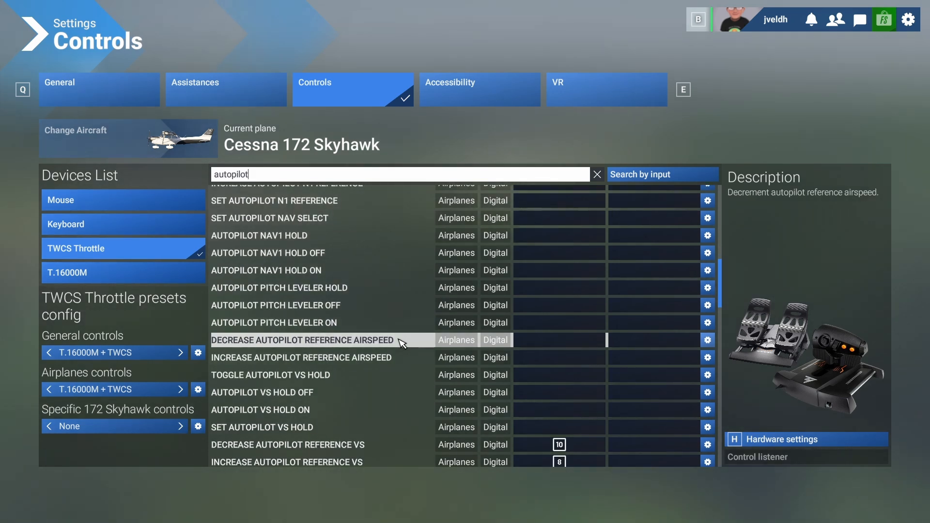
pyautogui.scroll(-2, 399, 343)
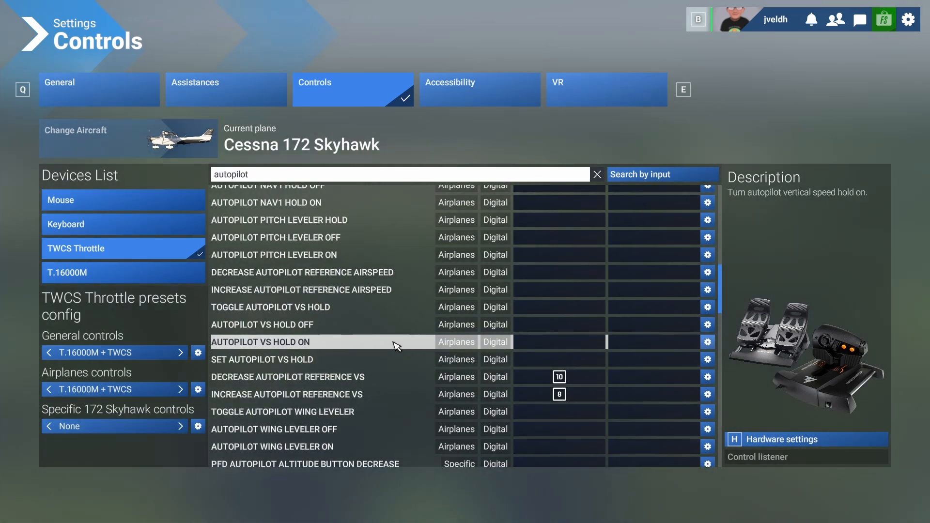
# Search for "heading" and bind Increase Heading Bug to throttle button 12 and Decrease Heading Bug to button 14.
pyautogui.press('BackSpace')
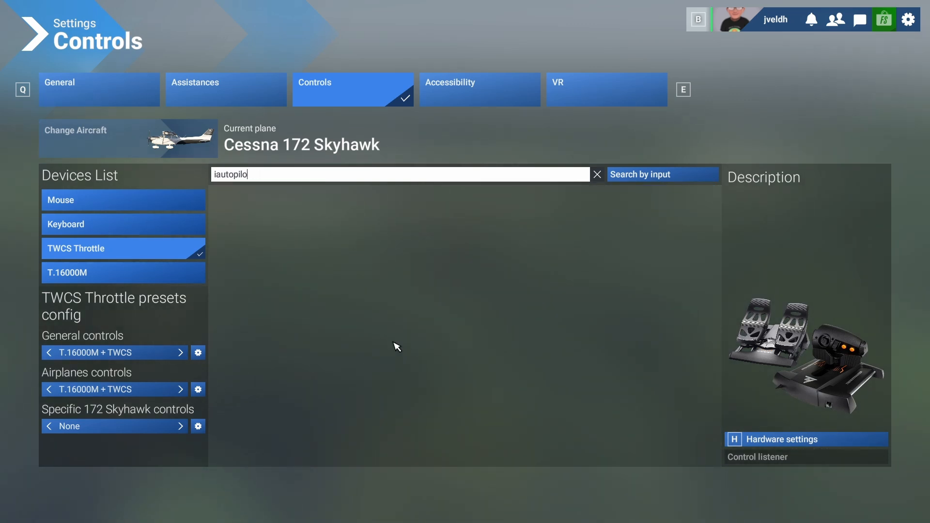
pyautogui.press('BackSpace')
pyautogui.press('BackSpace')
pyautogui.press('BackSpace')
pyautogui.press('BackSpace')
pyautogui.press('BackSpace')
pyautogui.write('heading')
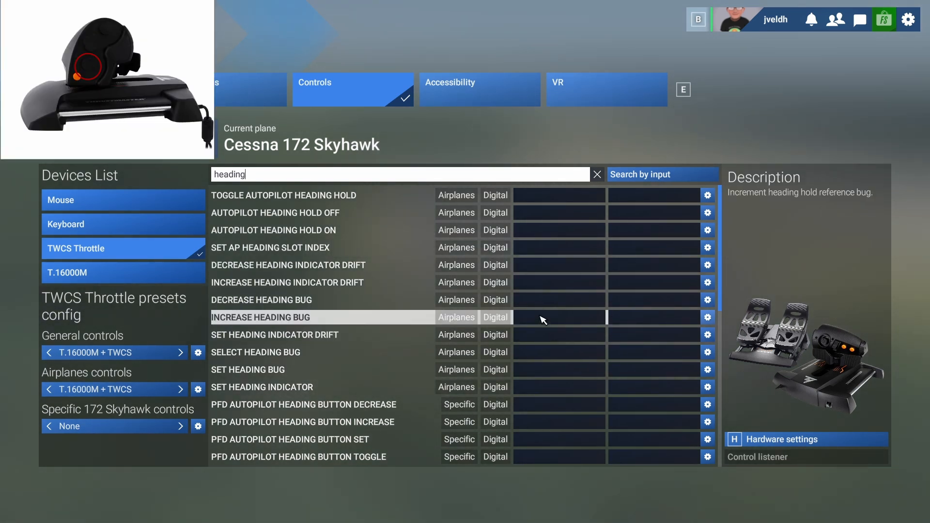
pyautogui.click(543, 318)
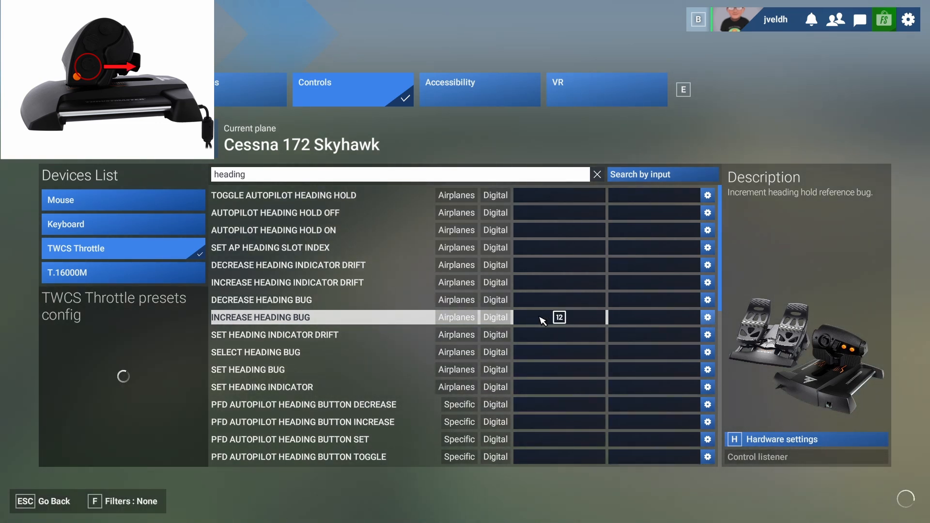
pyautogui.click(552, 300)
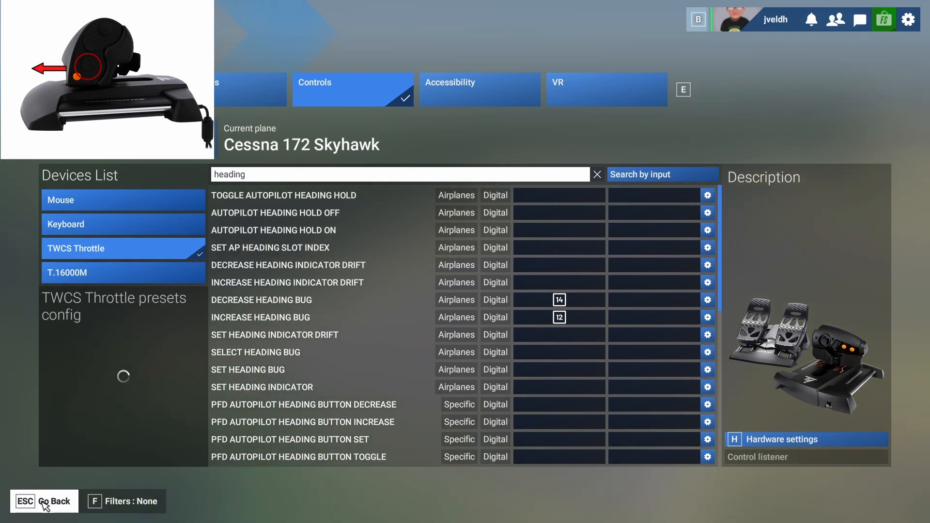
# Save the bindings, return to the cockpit and test the heading bug by moving the selected heading to 304°.
pyautogui.click(45, 506)
pyautogui.click(45, 506)
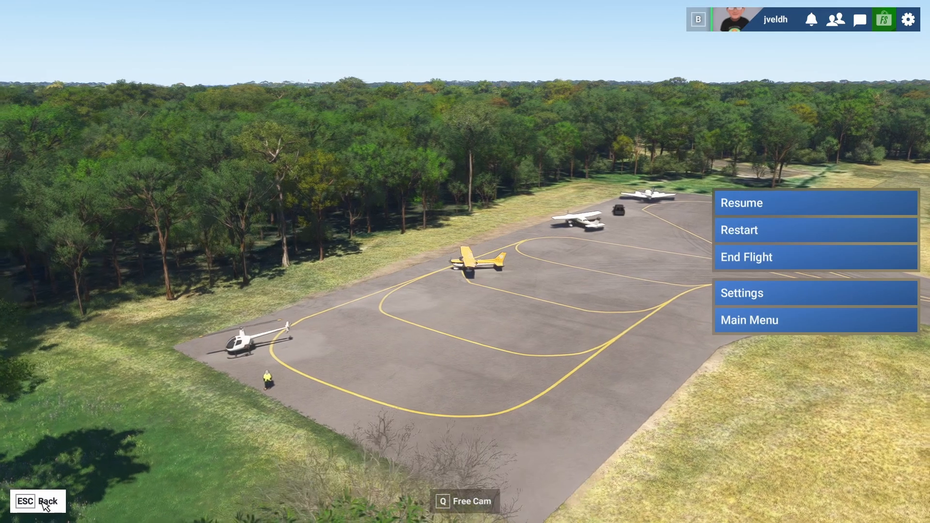
pyautogui.click(45, 507)
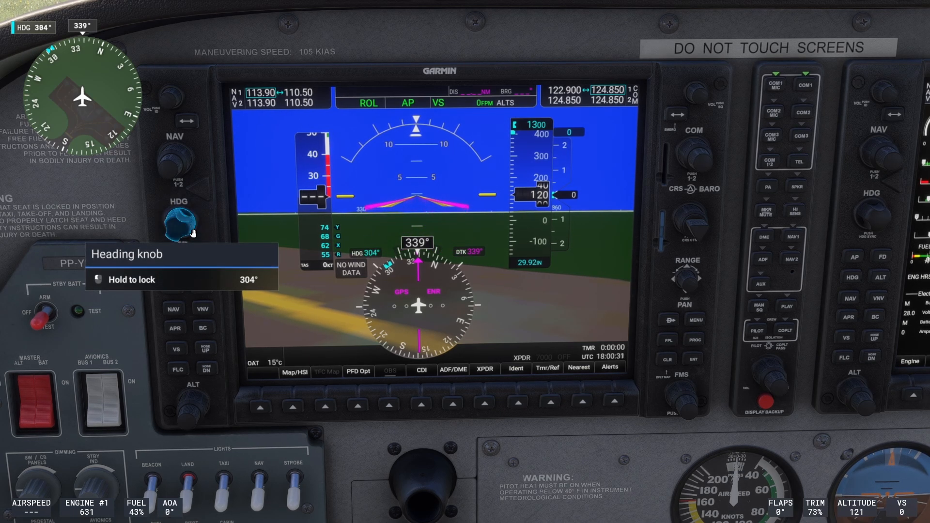
# Disengage the autopilot and test the view switch by going to the external view and back to the cockpit.
pyautogui.press('z')
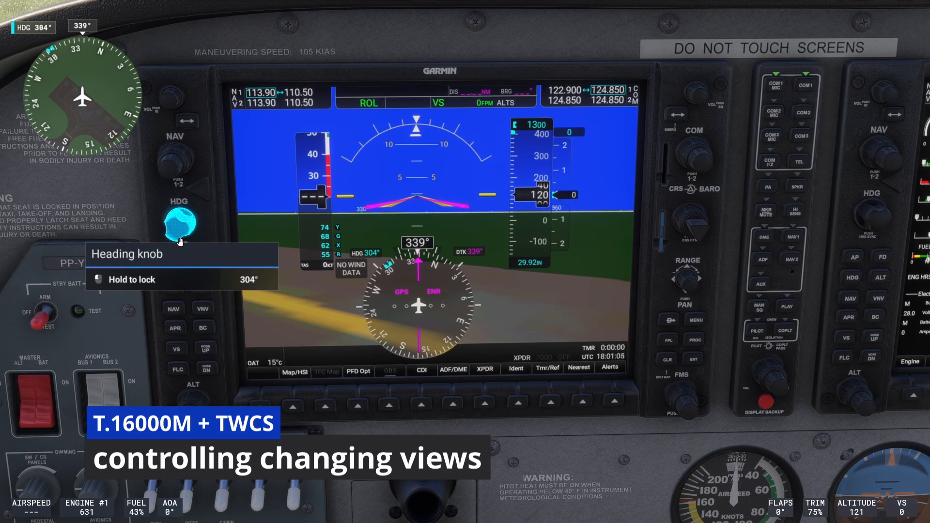
pyautogui.press('End')
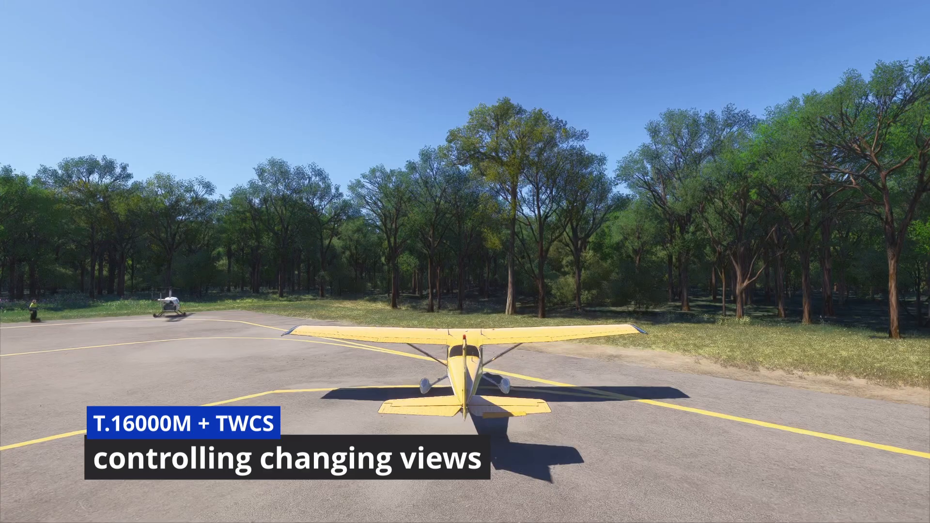
pyautogui.press('End')
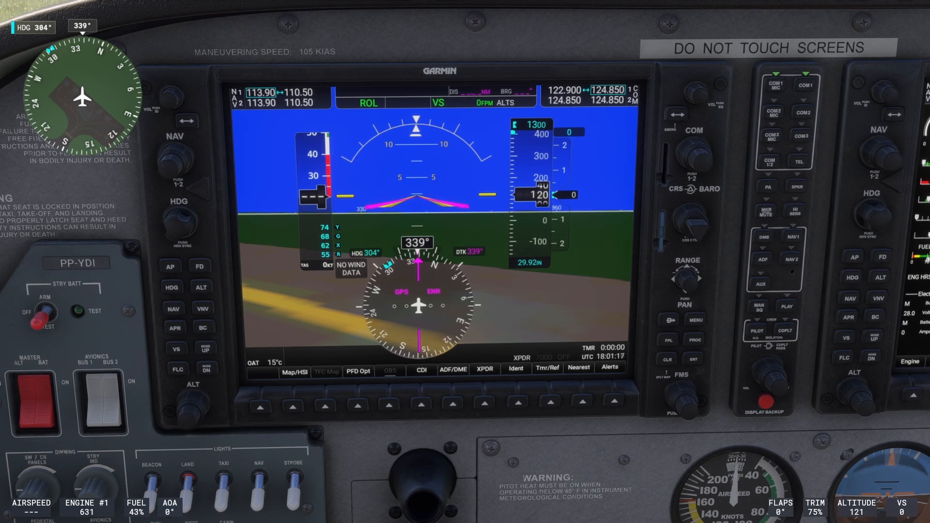
# Open the control settings for the T.16000M joystick and search its commands for "cockpit".
pyautogui.press('Escape')
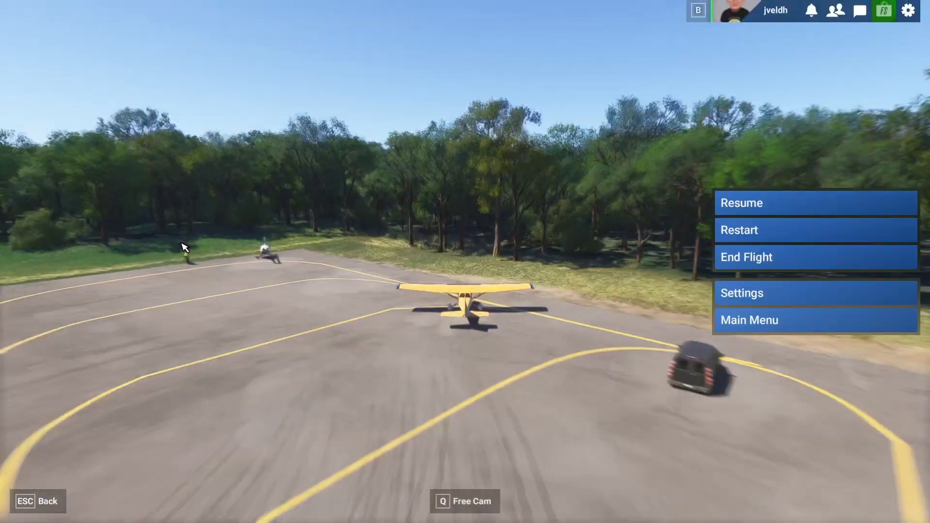
pyautogui.click(763, 295)
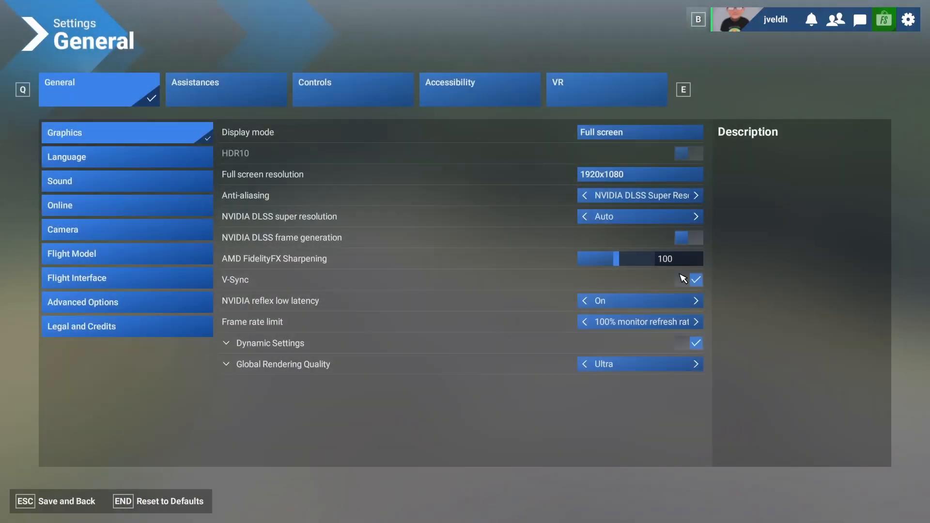
pyautogui.click(315, 89)
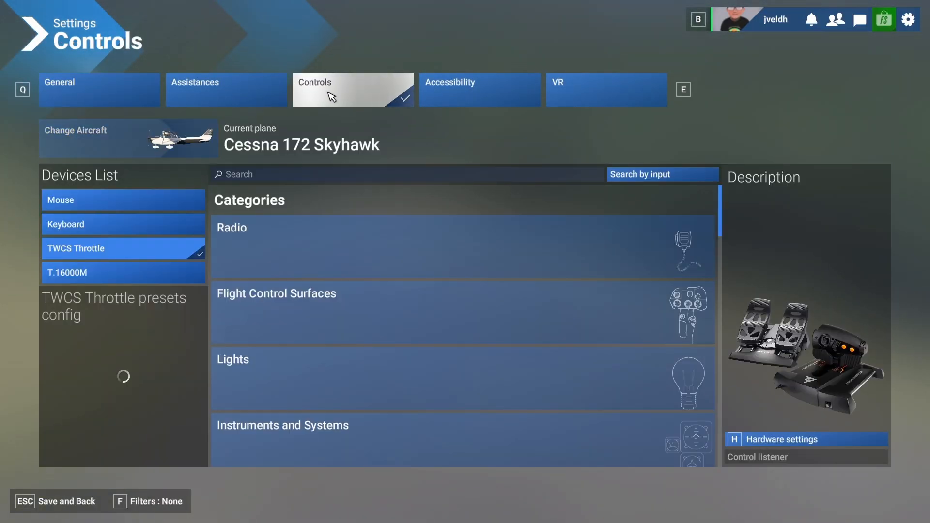
pyautogui.click(134, 282)
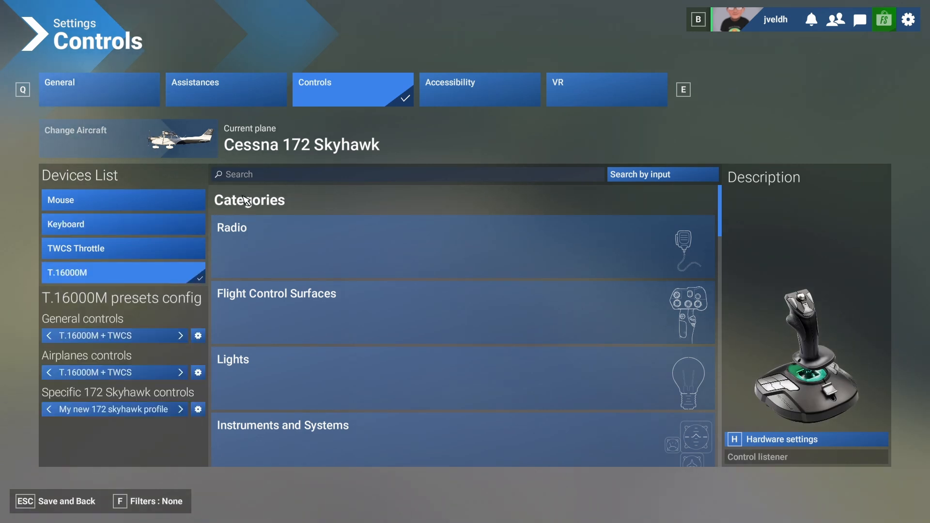
pyautogui.click(269, 175)
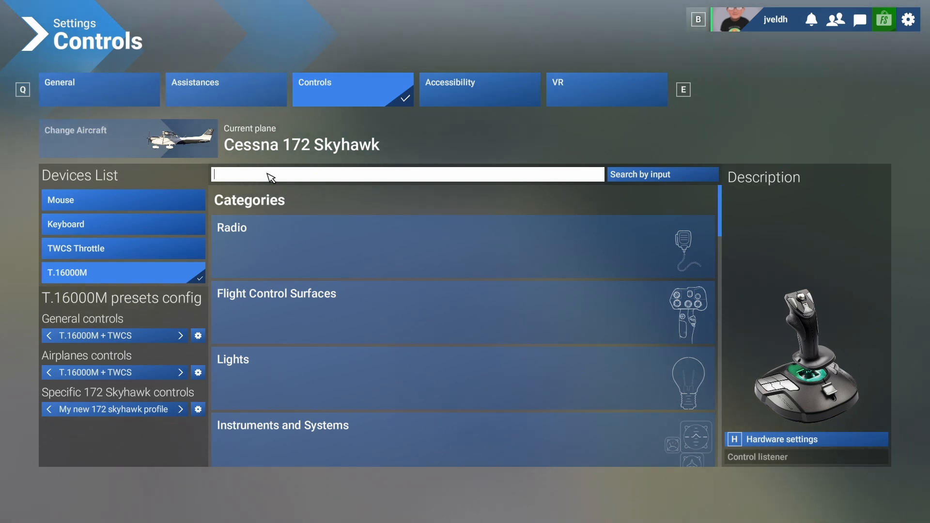
pyautogui.write('cock')
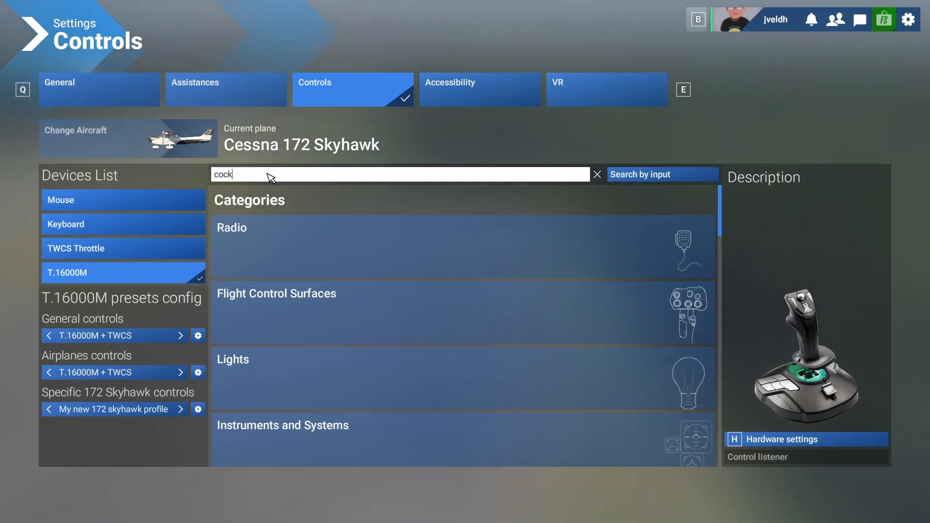
pyautogui.write('pit')
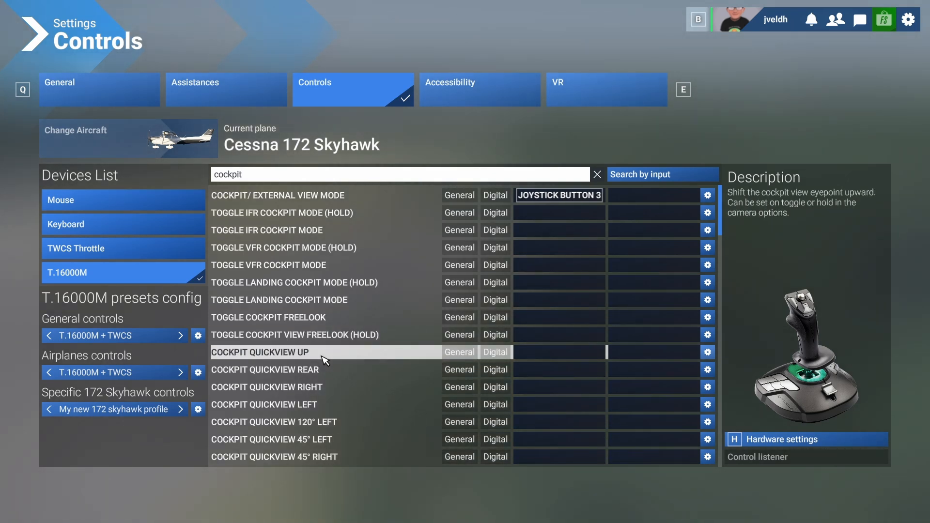
# Bind Cockpit Quickview Up to the joystick's POV hat up and Cockpit Quickview Rear to POV hat down.
pyautogui.scroll(-2, 320, 373)
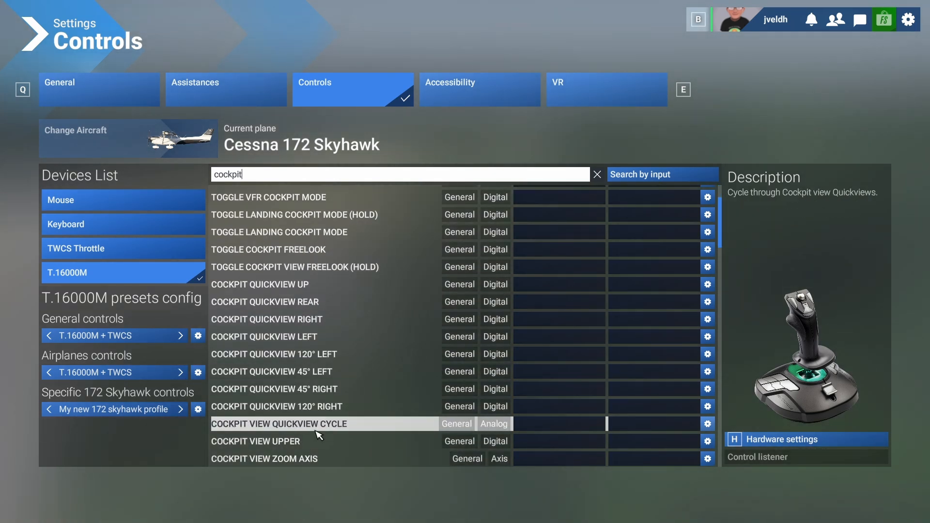
pyautogui.scroll(-2, 306, 417)
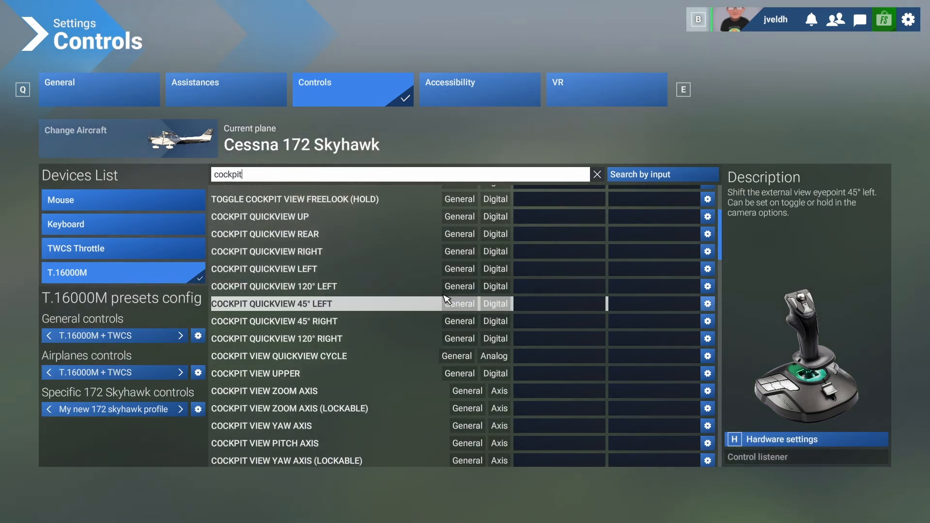
pyautogui.scroll(2, 485, 297)
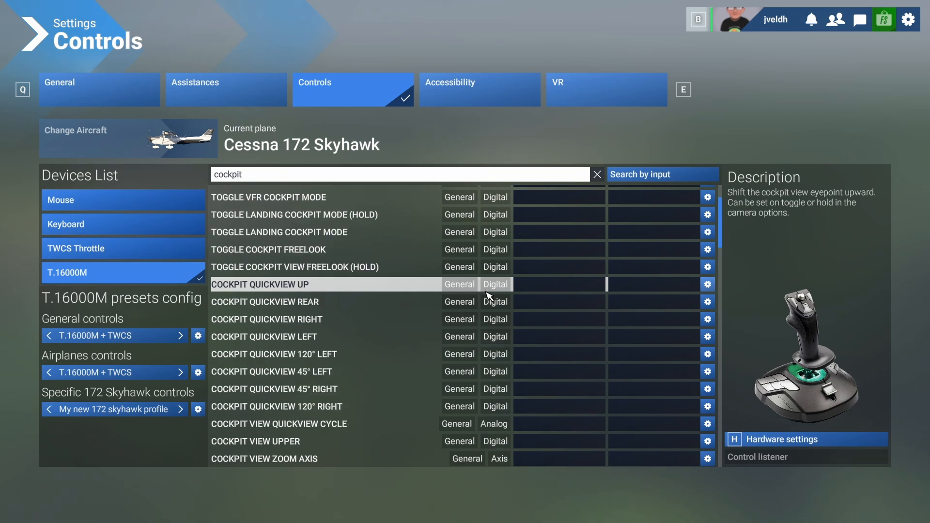
pyautogui.click(557, 285)
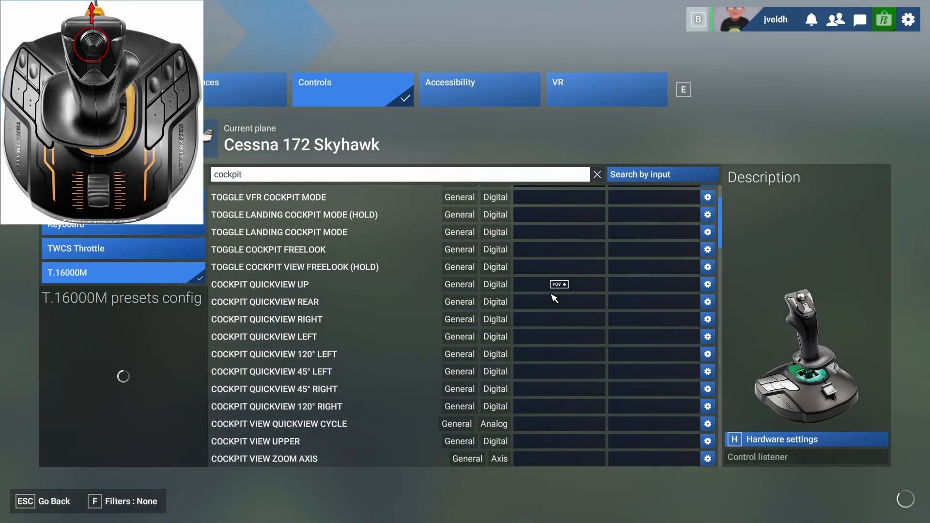
pyautogui.click(552, 303)
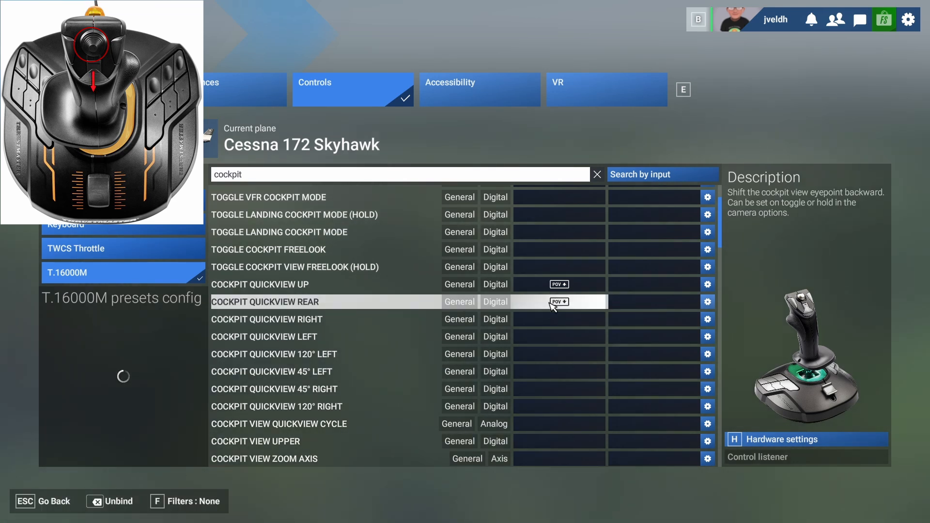
# Bind Cockpit Quickview Right to the joystick's POV hat right and Cockpit Quickview Left to POV hat left.
pyautogui.click(546, 325)
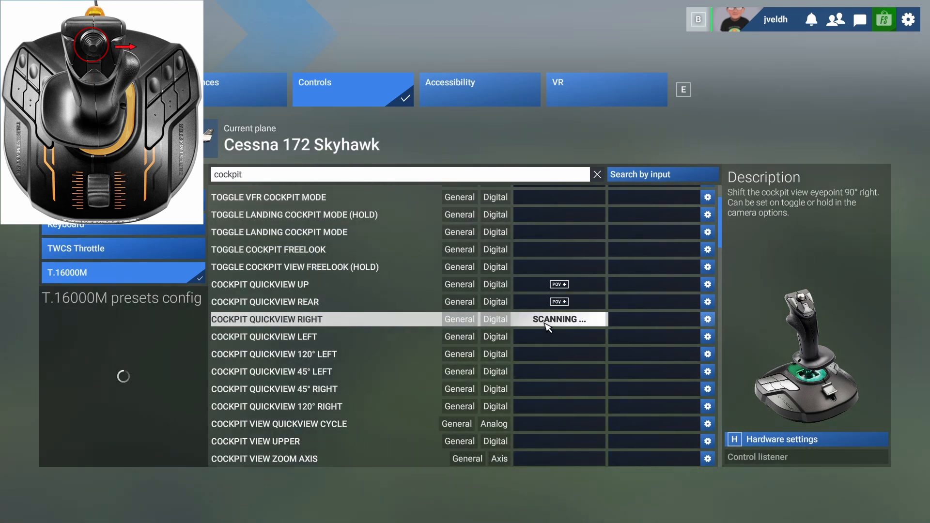
pyautogui.click(551, 338)
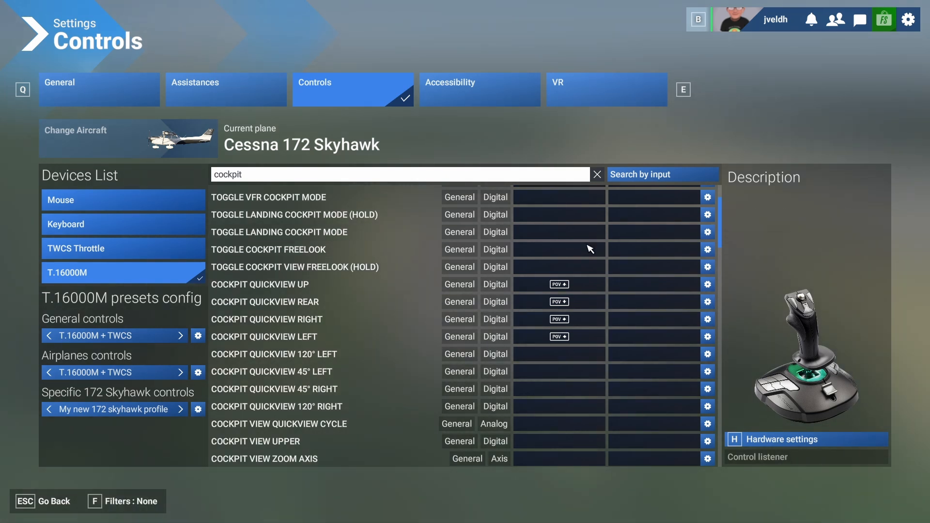
pyautogui.scroll(2, 446, 290)
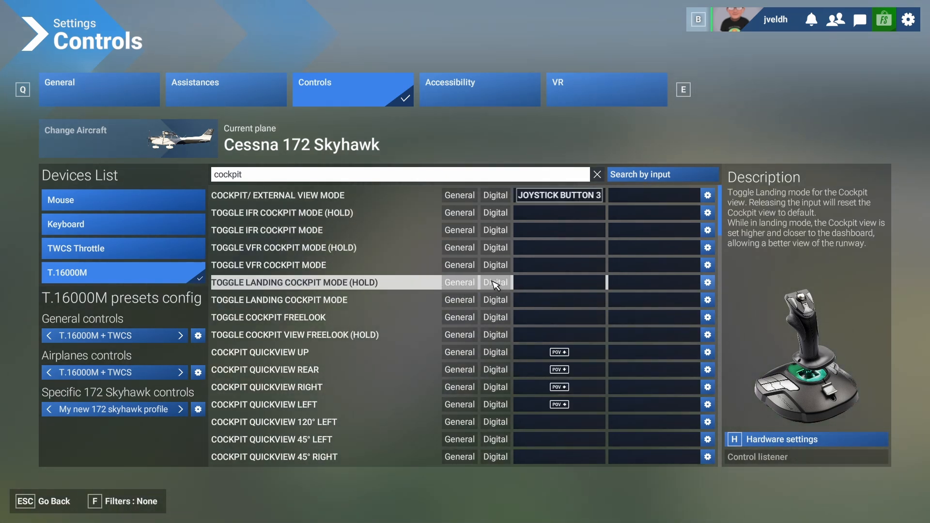
pyautogui.scroll(-10, 390, 290)
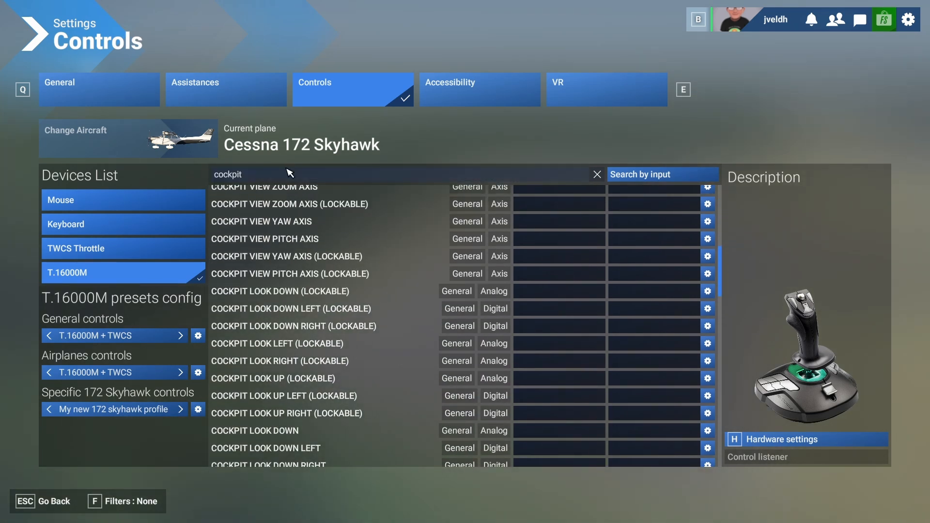
# Search the joystick commands for "reset" and bind both Reset Cockpit View and Reset External View to Joystick Button 2.
pyautogui.click(290, 177)
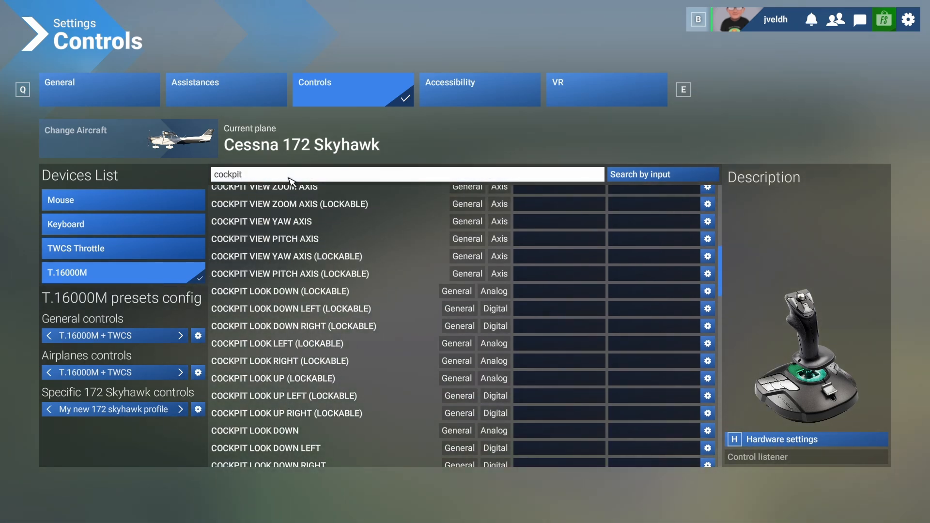
pyautogui.hotkey('ctrl', 'a')
pyautogui.write('view')
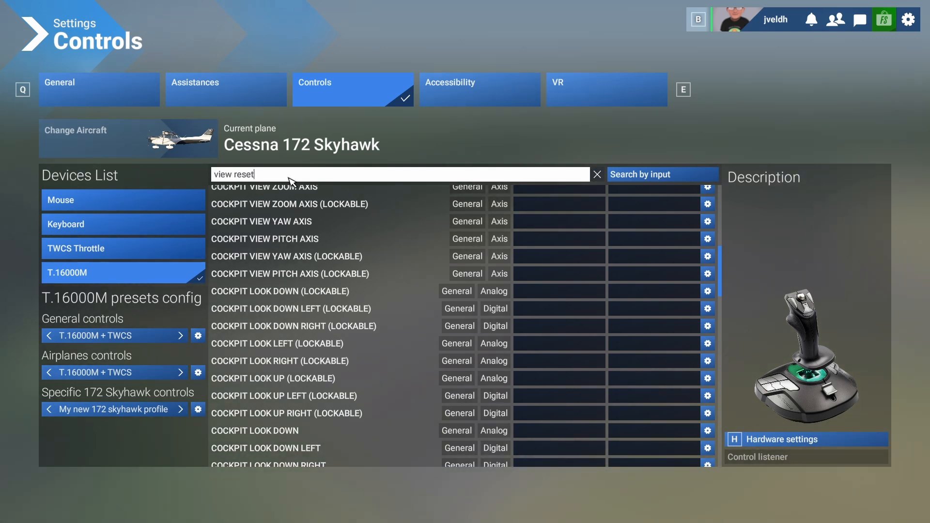
pyautogui.write(' reset')
pyautogui.press('Return')
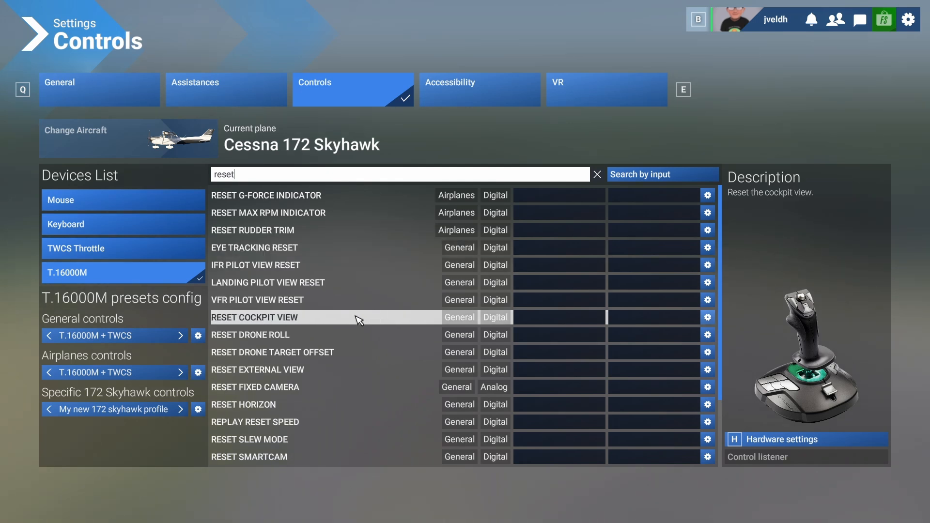
pyautogui.click(544, 324)
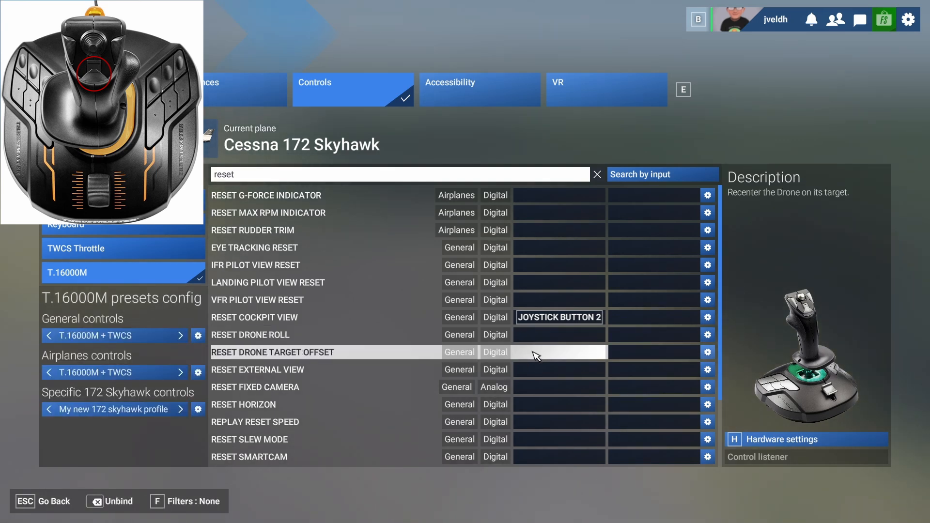
pyautogui.click(532, 372)
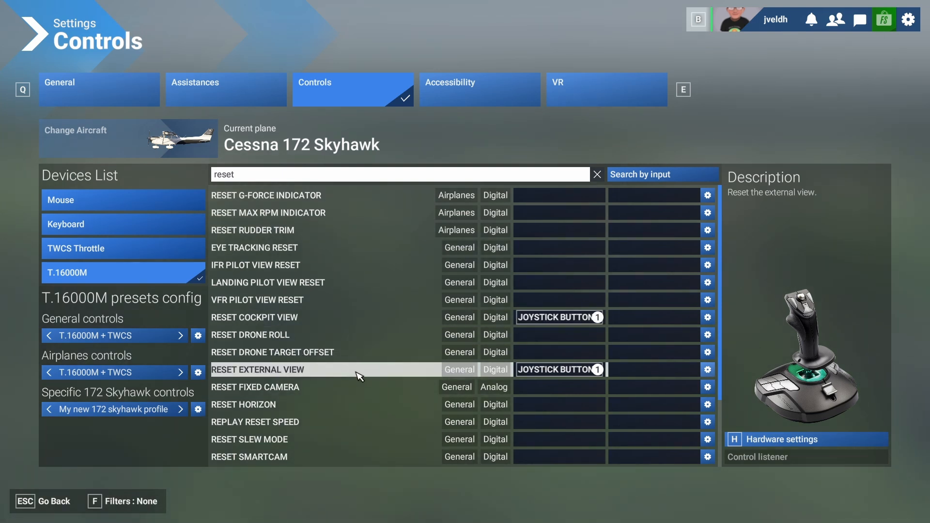
# Search the T.16000M joystick commands for "external v".
pyautogui.click(246, 178)
pyautogui.hotkey('ctrl', 'a')
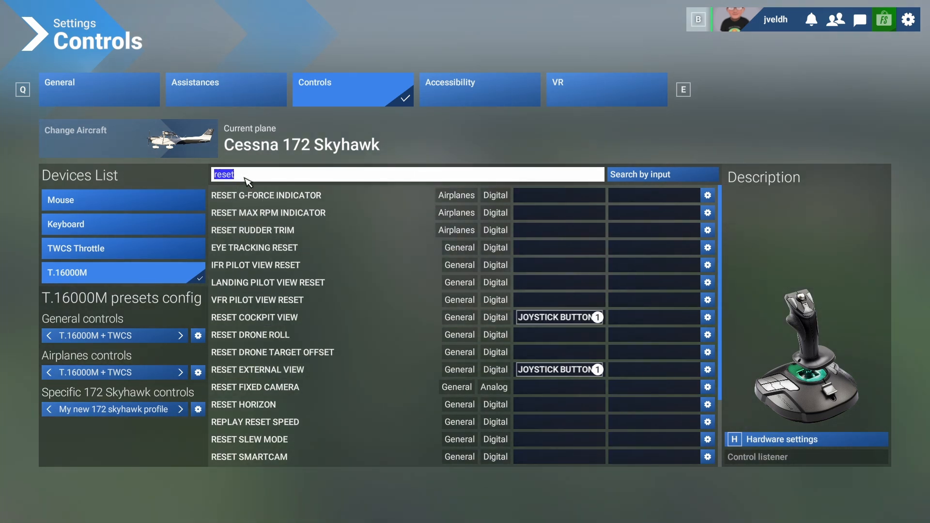
pyautogui.write('extern')
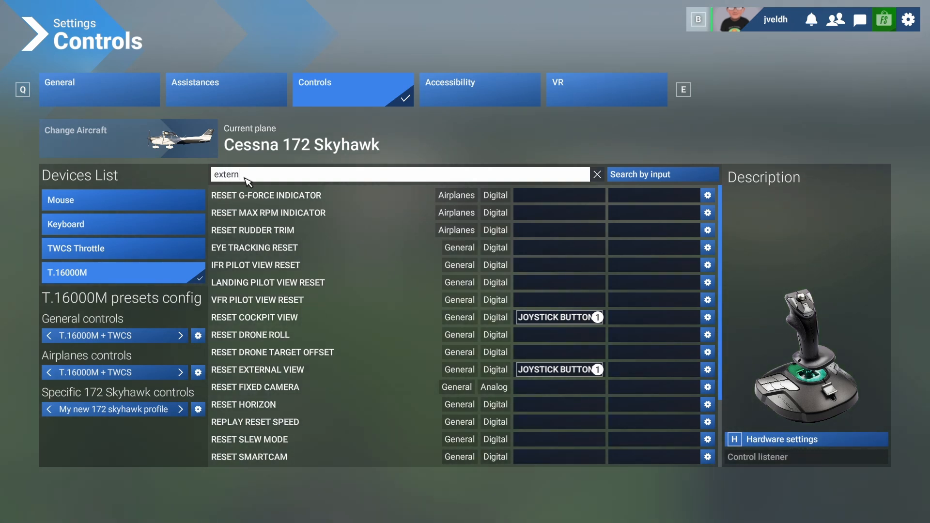
pyautogui.write('al v')
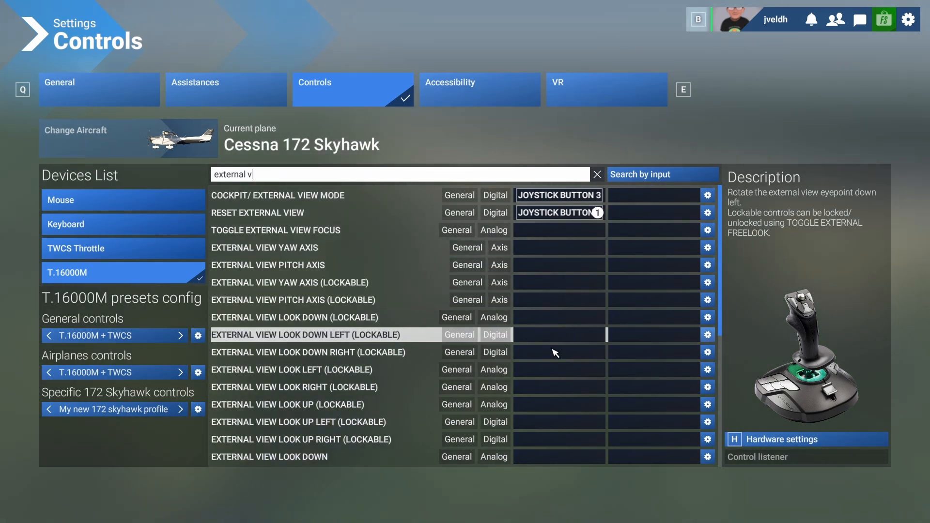
# Bind the non-lockable External View Look Left, Right, Up and Down commands to the matching directions of the joystick's POV hat.
pyautogui.scroll(-6, 558, 355)
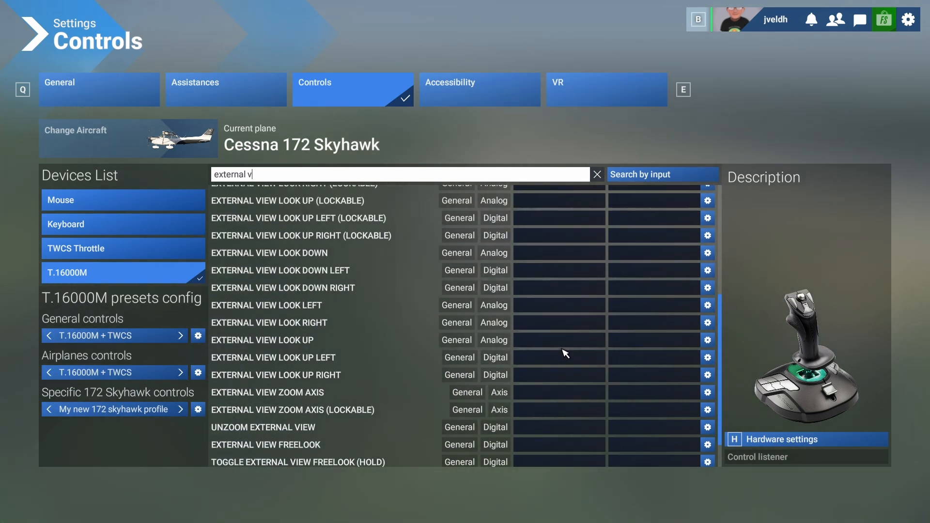
pyautogui.scroll(-1, 565, 354)
pyautogui.scroll(7, 565, 354)
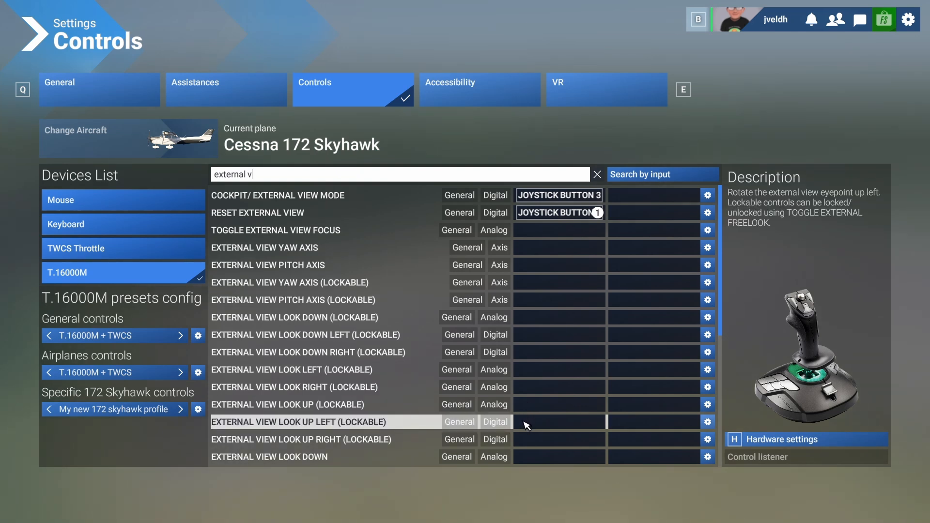
pyautogui.scroll(-2, 527, 426)
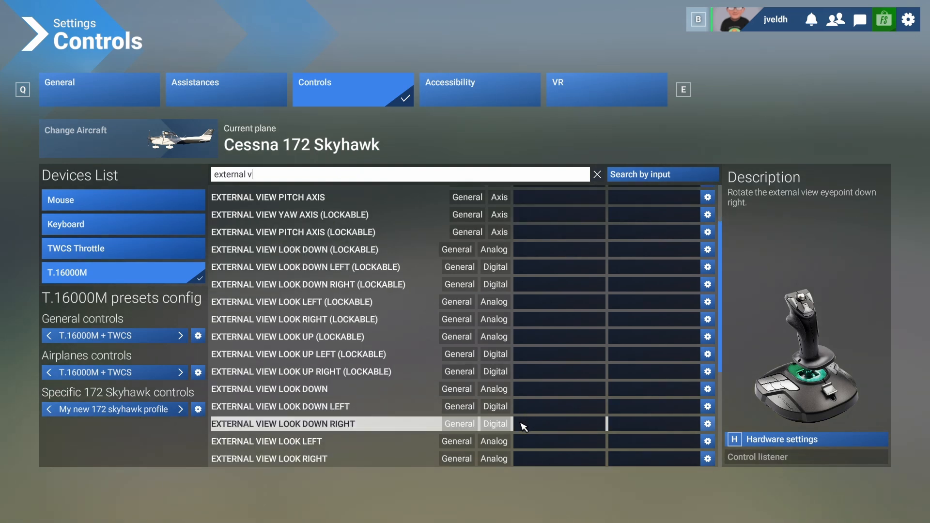
pyautogui.scroll(-2, 530, 426)
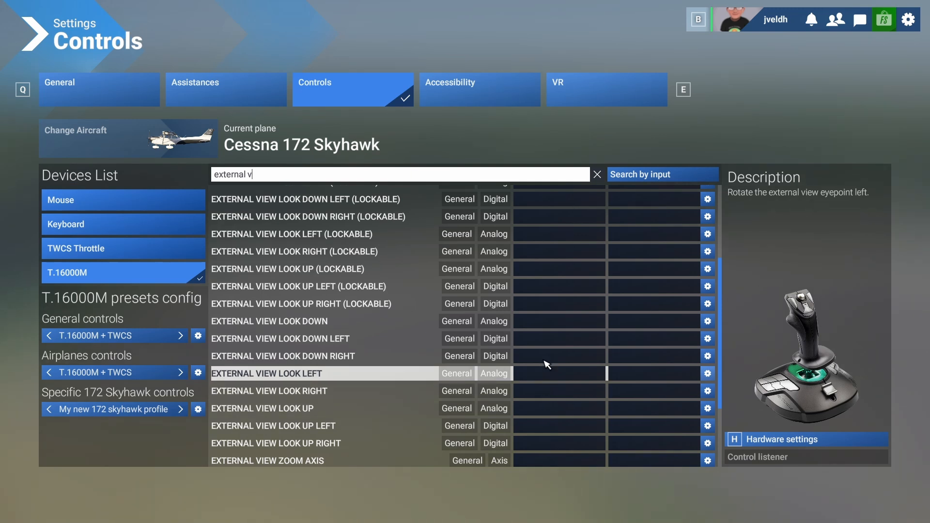
pyautogui.scroll(4, 543, 336)
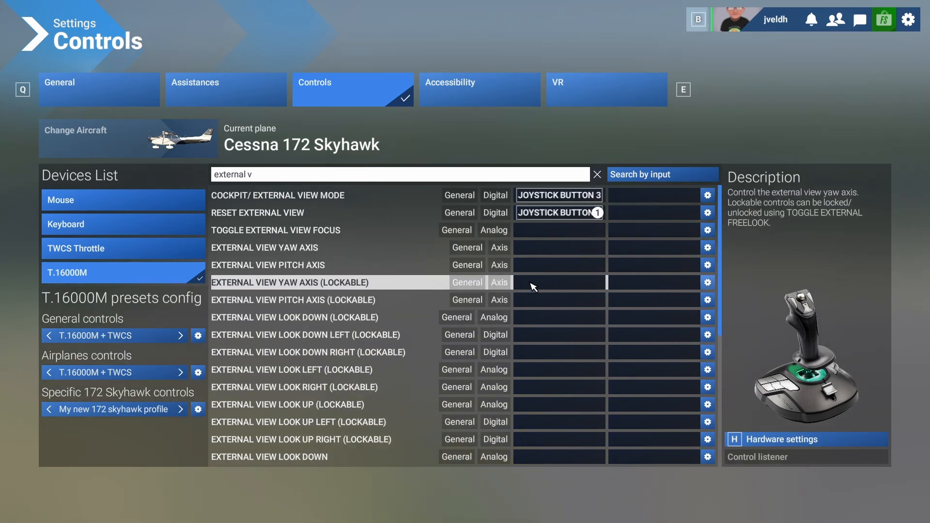
pyautogui.scroll(-2, 533, 349)
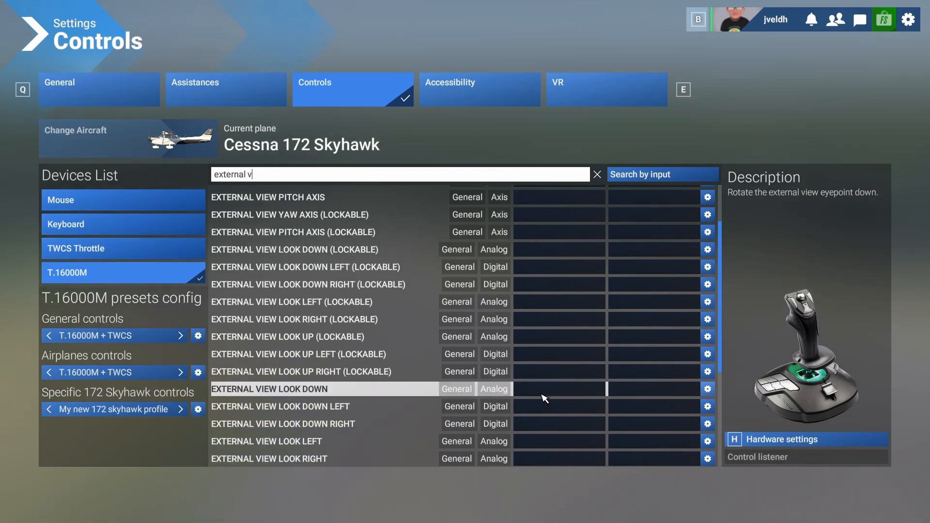
pyautogui.scroll(-2, 548, 403)
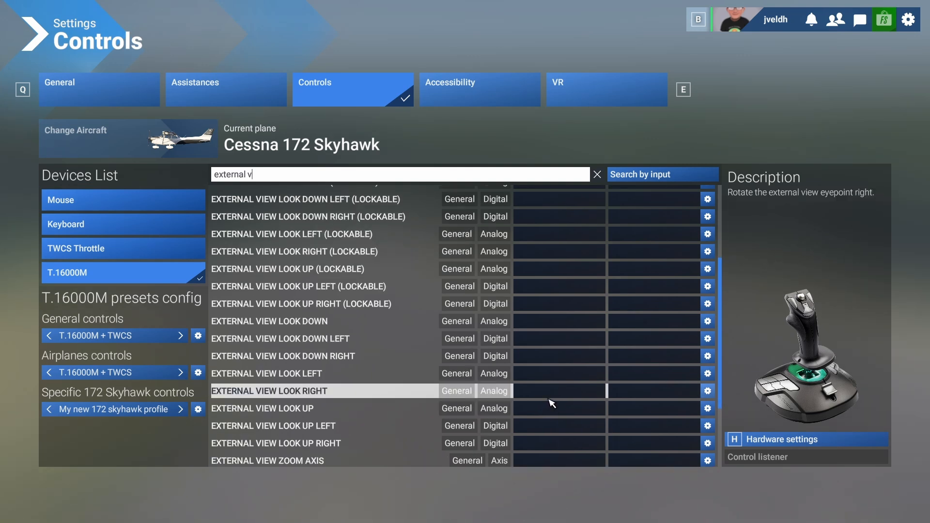
pyautogui.click(563, 376)
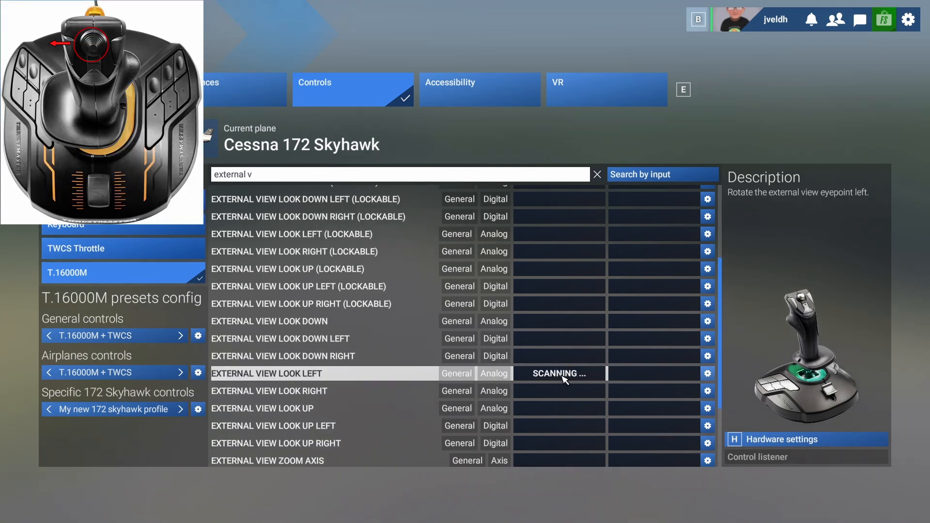
pyautogui.click(560, 391)
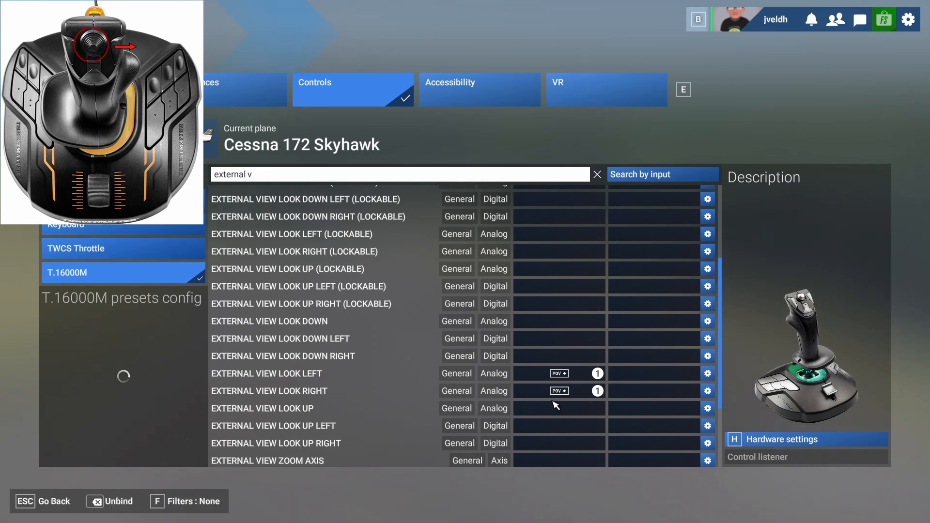
pyautogui.click(552, 411)
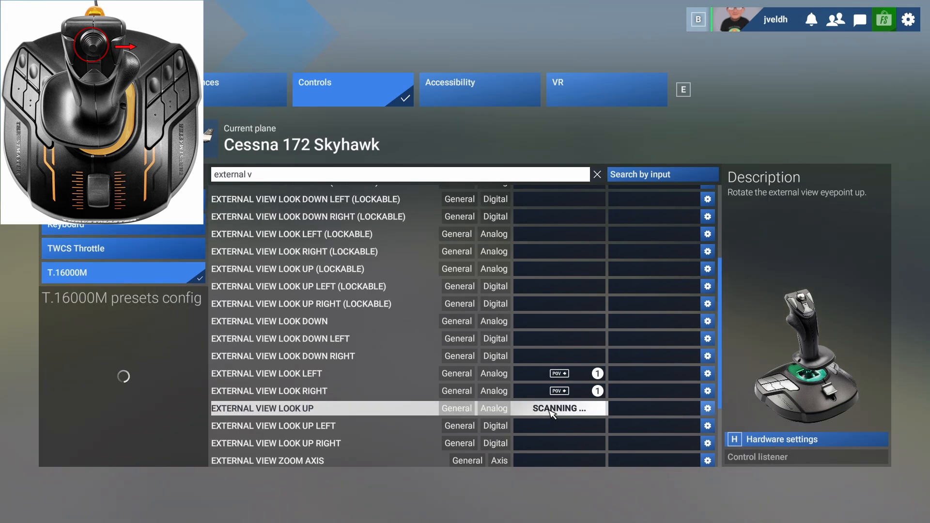
pyautogui.click(562, 323)
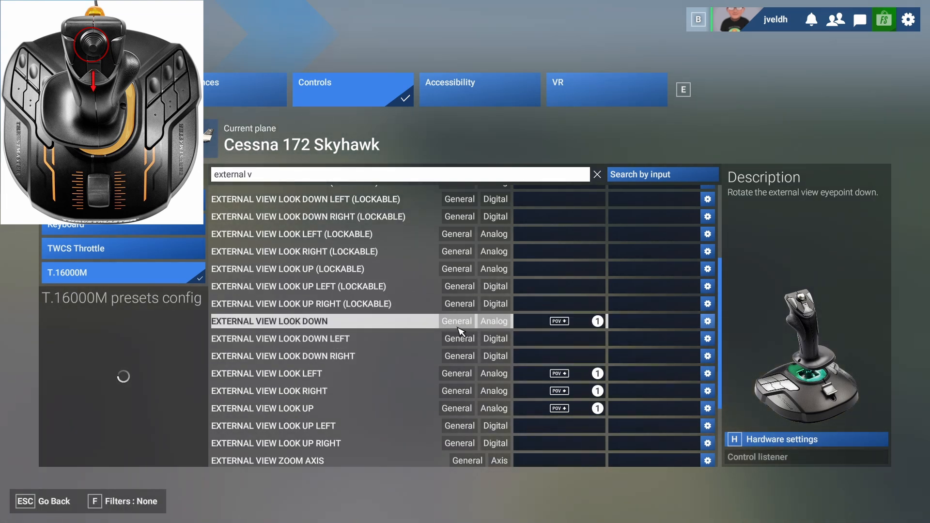
# Save the joystick view bindings and return to the cockpit.
pyautogui.click(39, 507)
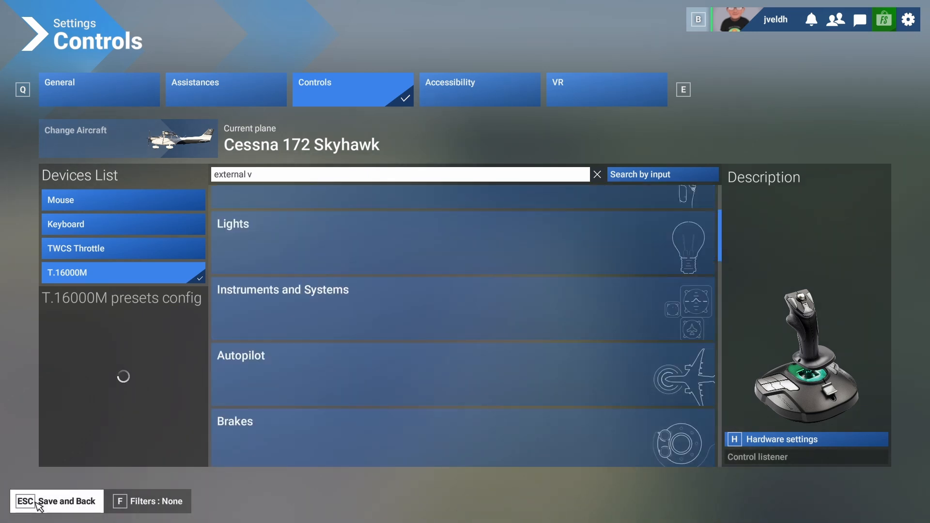
pyautogui.click(39, 507)
pyautogui.press('Escape')
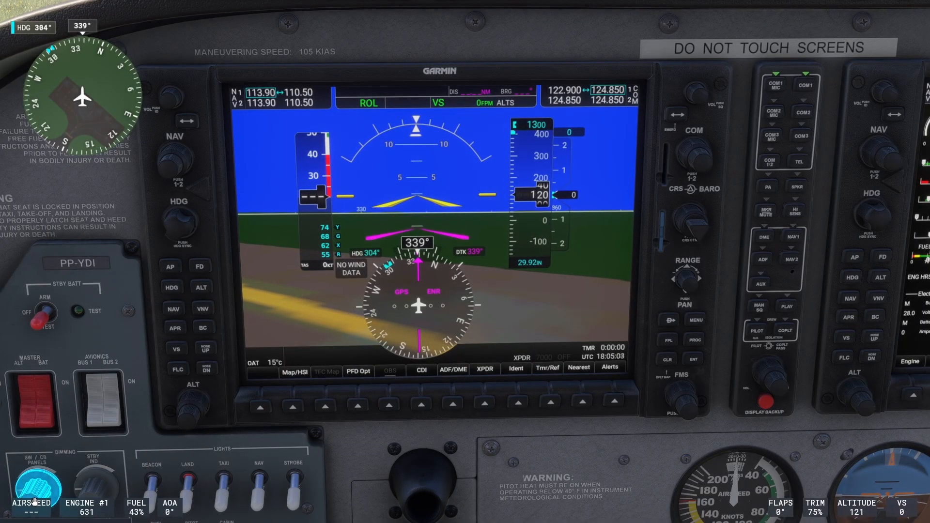
# Test the new view bindings by resetting the cockpit view and looking around with the quickviews.
pyautogui.hotkey('ctrl', 'space')
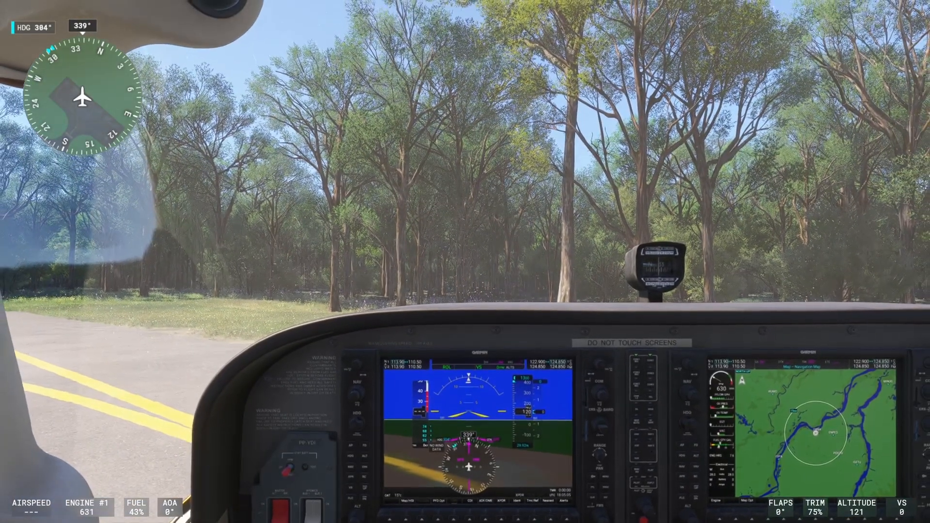
pyautogui.hotkey('ctrl', 'Left')
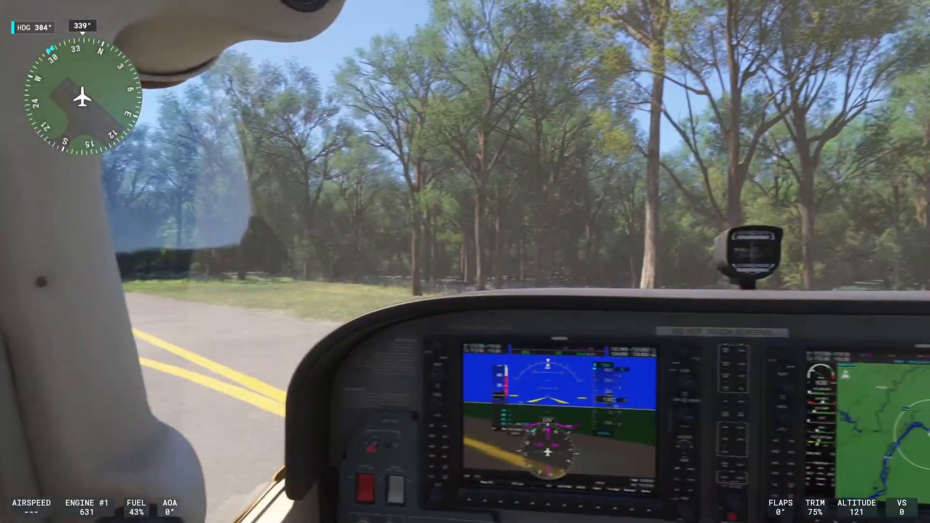
pyautogui.hotkey('ctrl', 'Right')
pyautogui.press('space')
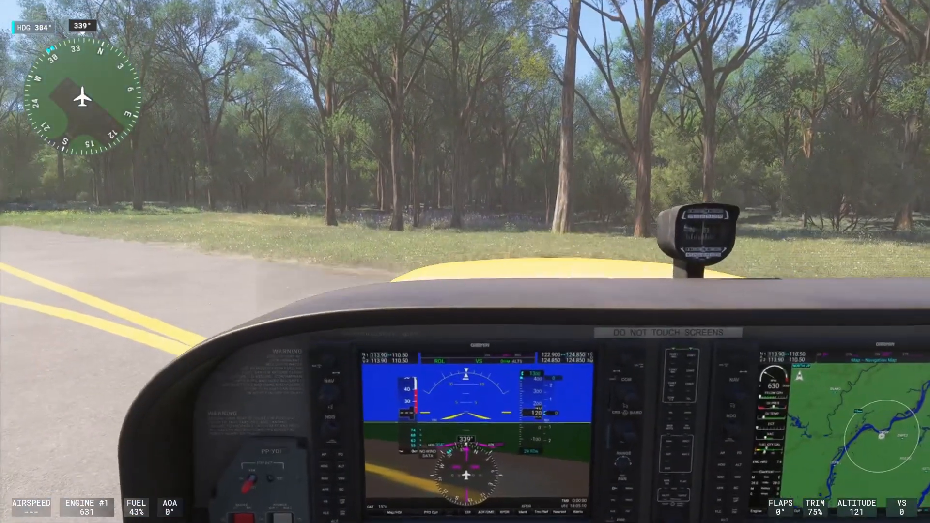
pyautogui.hotkey('ctrl', 'Down')
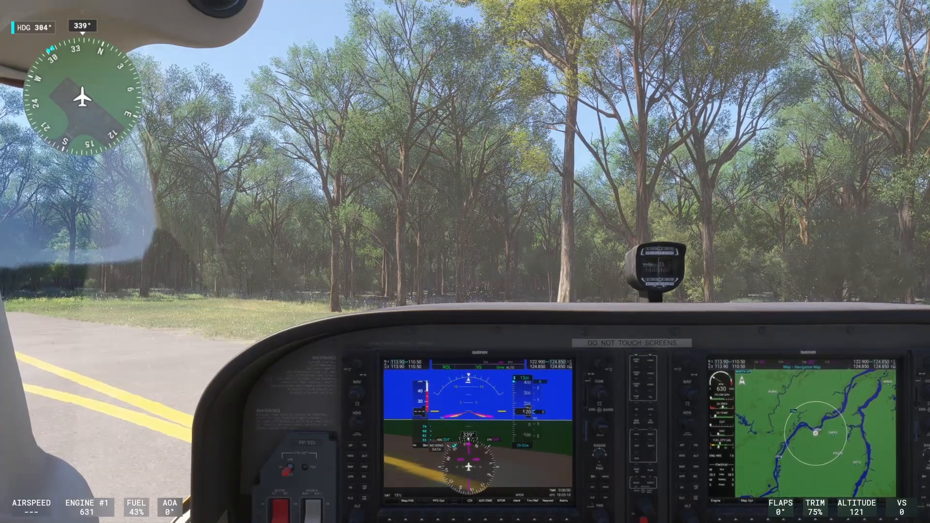
pyautogui.press('End')
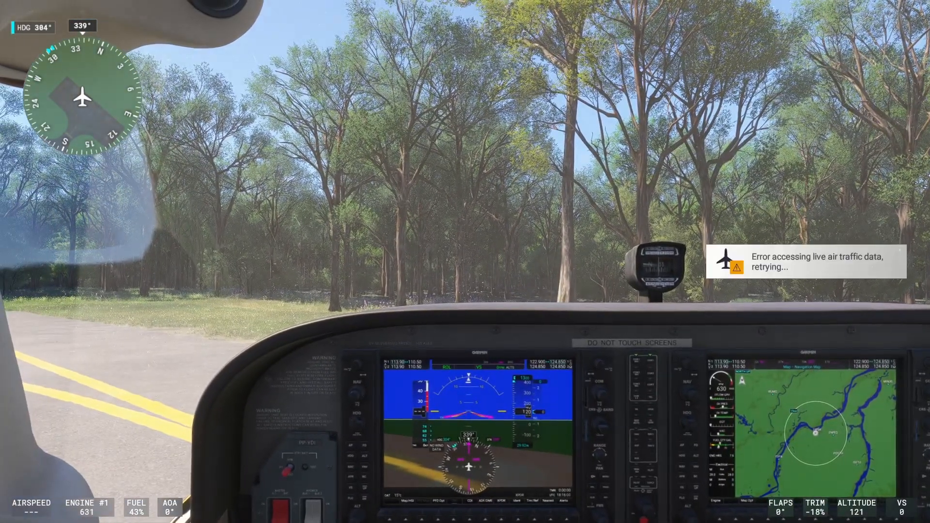
# Open the control settings from the flight and search the TWCS Throttle commands for "cockpit view".
pyautogui.press('Escape')
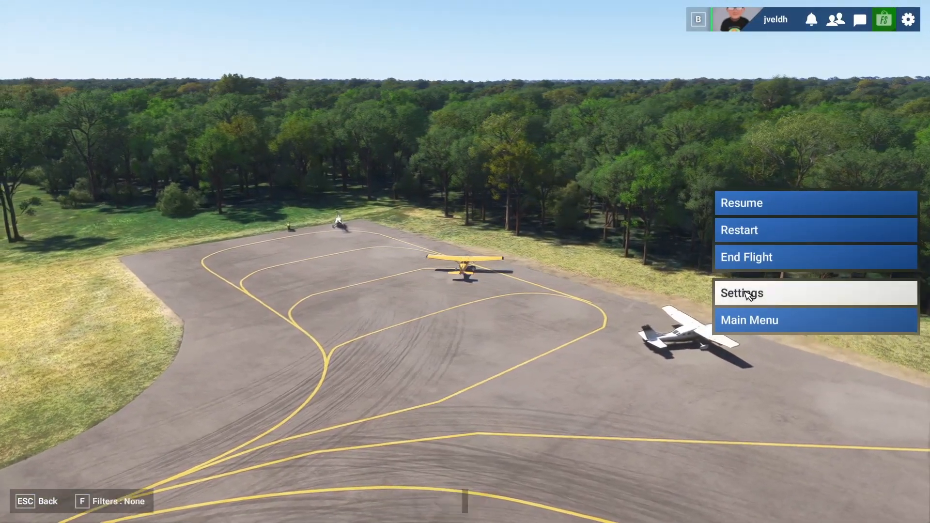
pyautogui.click(751, 293)
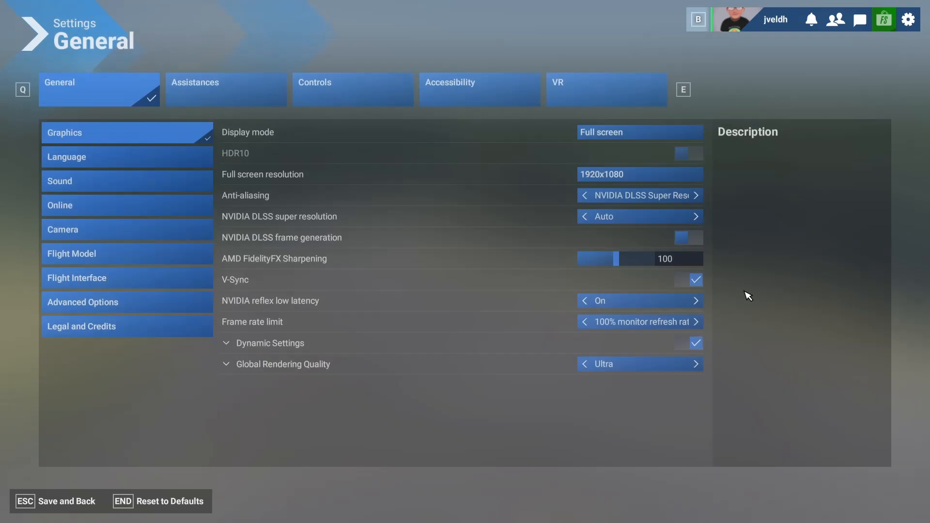
pyautogui.click(359, 94)
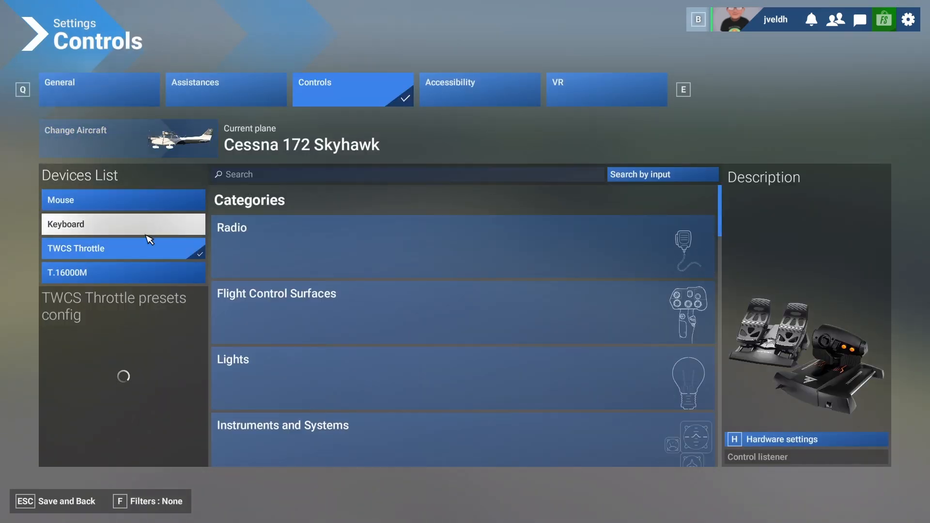
pyautogui.click(268, 179)
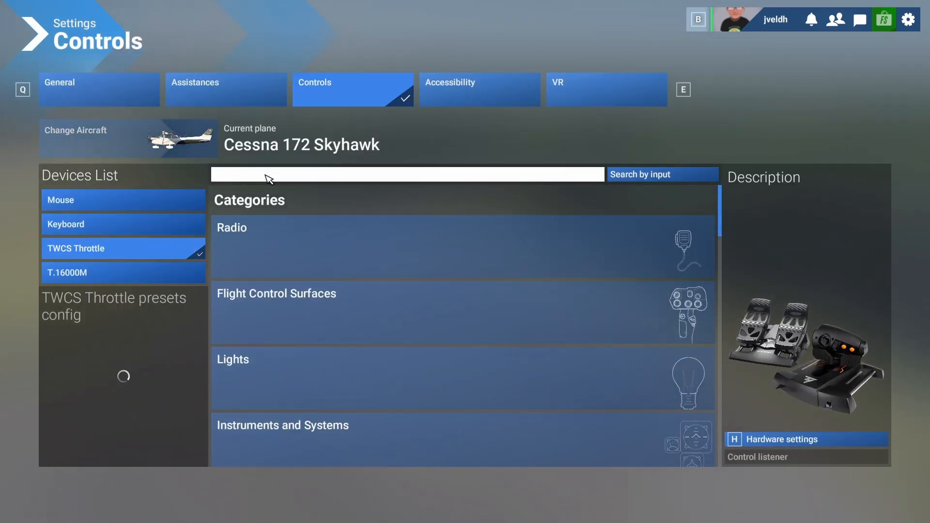
pyautogui.write('co')
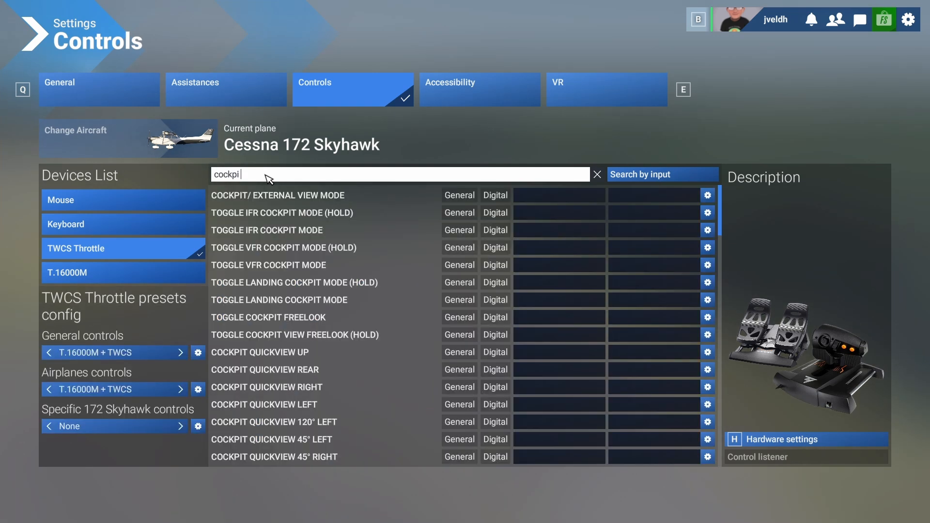
pyautogui.write('ckpit view')
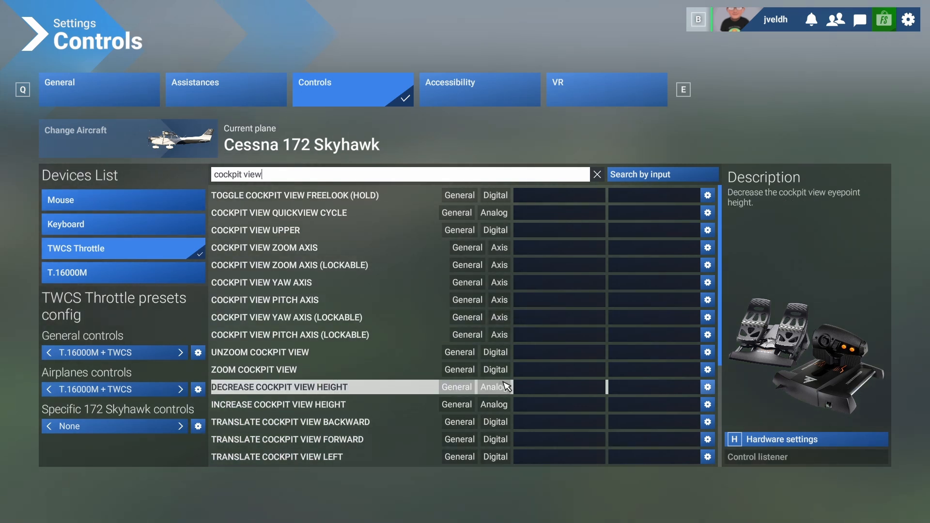
# Bind Cockpit View Yaw Axis to Joystick L-Axis X and Cockpit View Pitch Axis to Joystick L-Axis Y, save, and return to the cockpit.
pyautogui.scroll(-3, 504, 388)
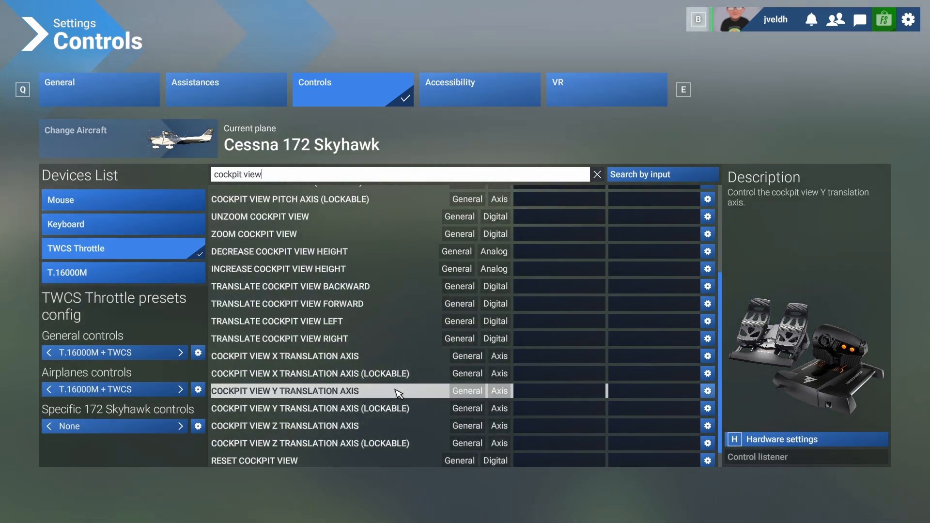
pyautogui.scroll(-1, 412, 390)
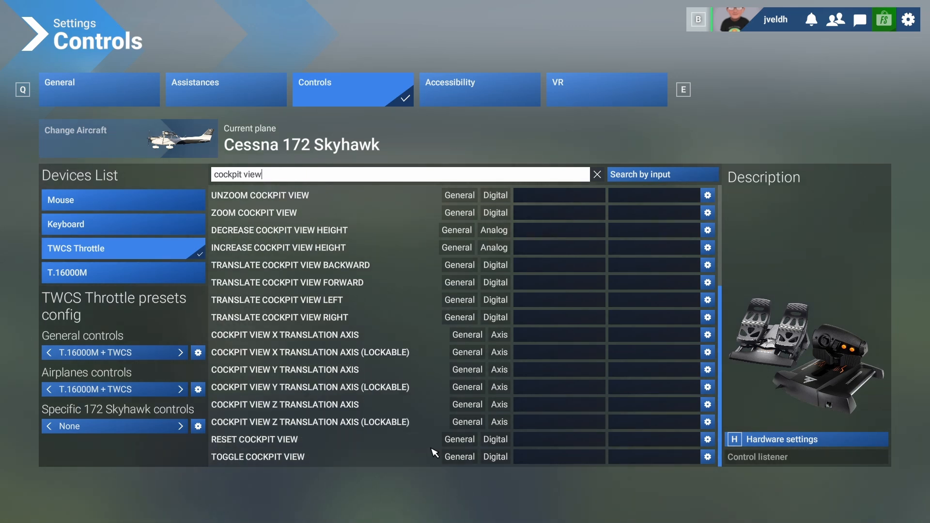
pyautogui.scroll(3, 436, 443)
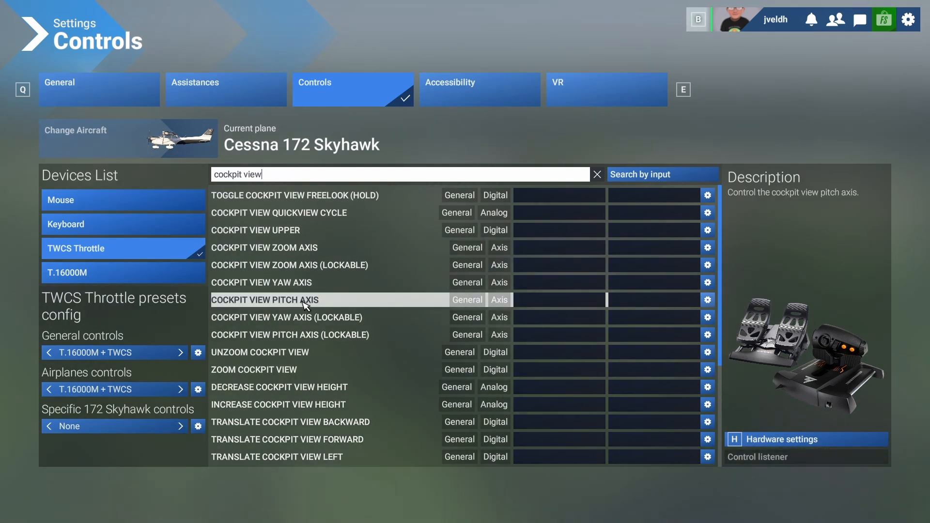
pyautogui.click(551, 286)
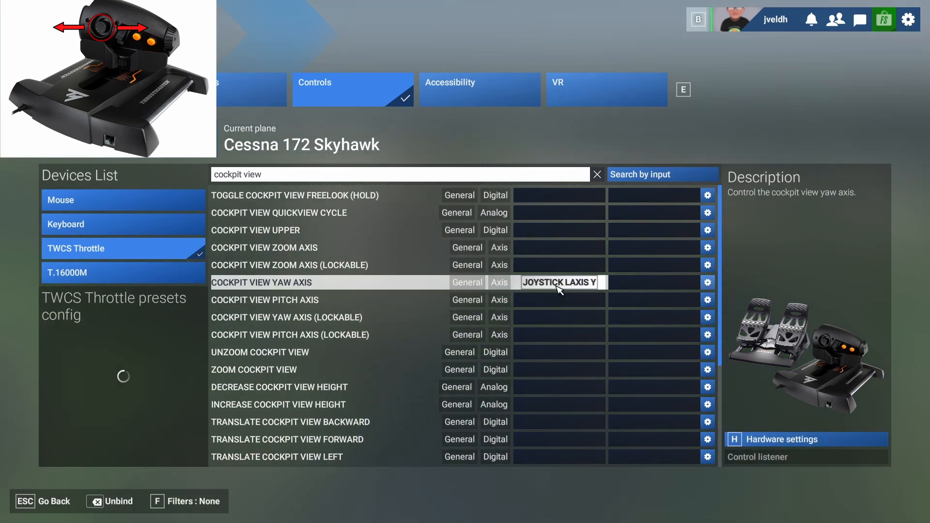
pyautogui.click(558, 284)
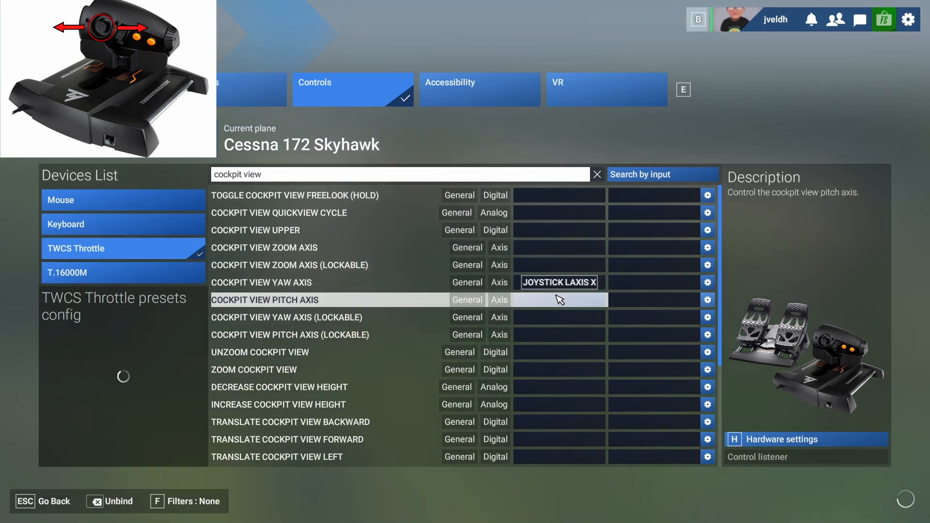
pyautogui.click(560, 299)
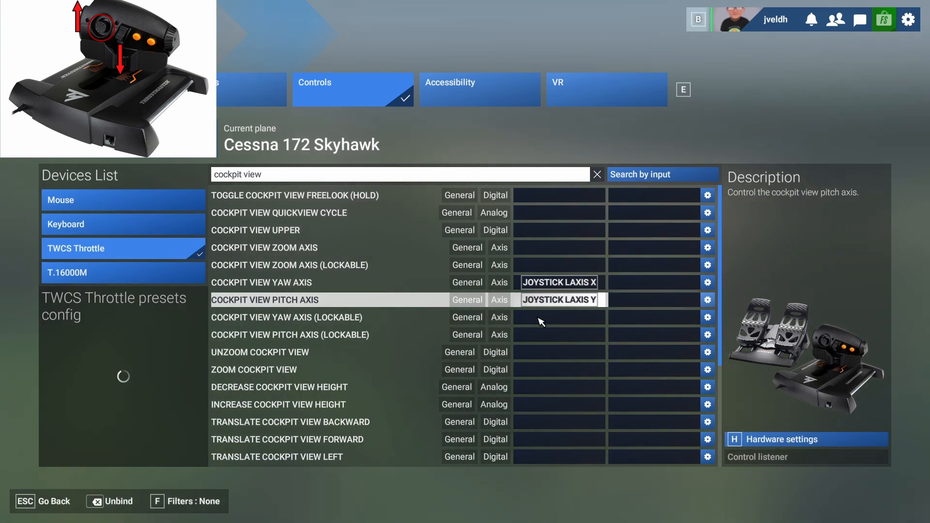
pyautogui.click(56, 504)
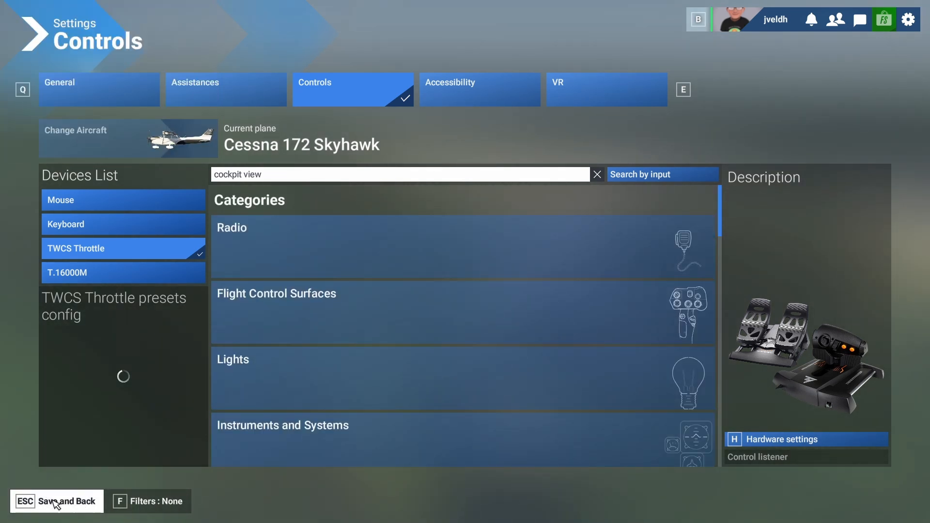
pyautogui.click(54, 504)
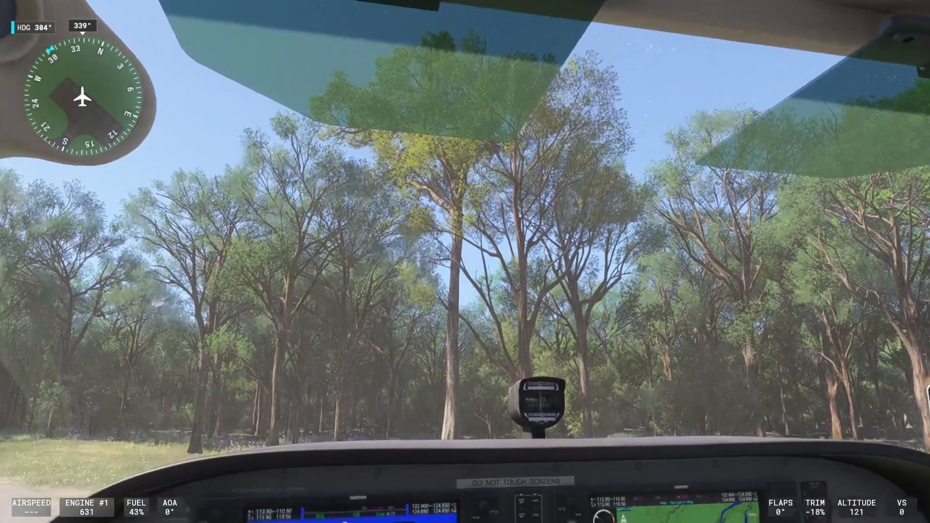
# Reopen the TWCS Throttle control settings and look up the "cockpit view" bindings again.
pyautogui.press('Escape')
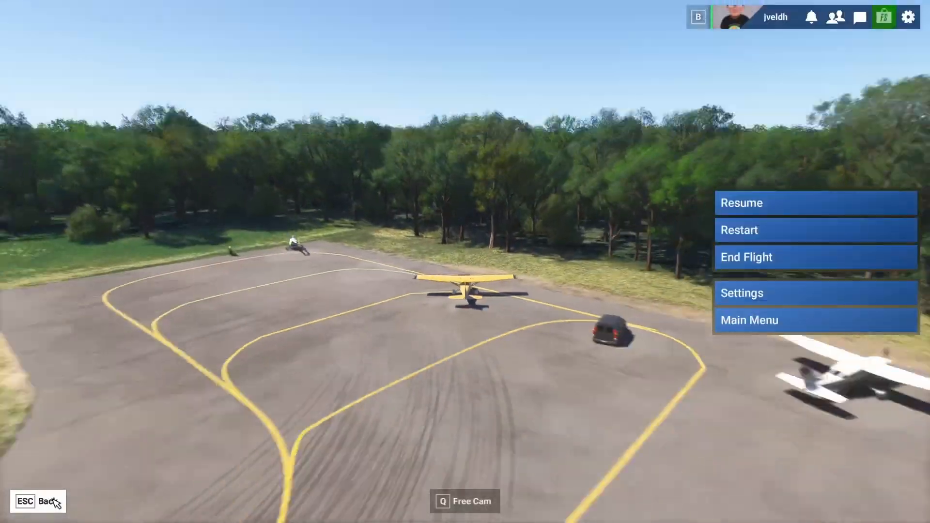
pyautogui.click(753, 302)
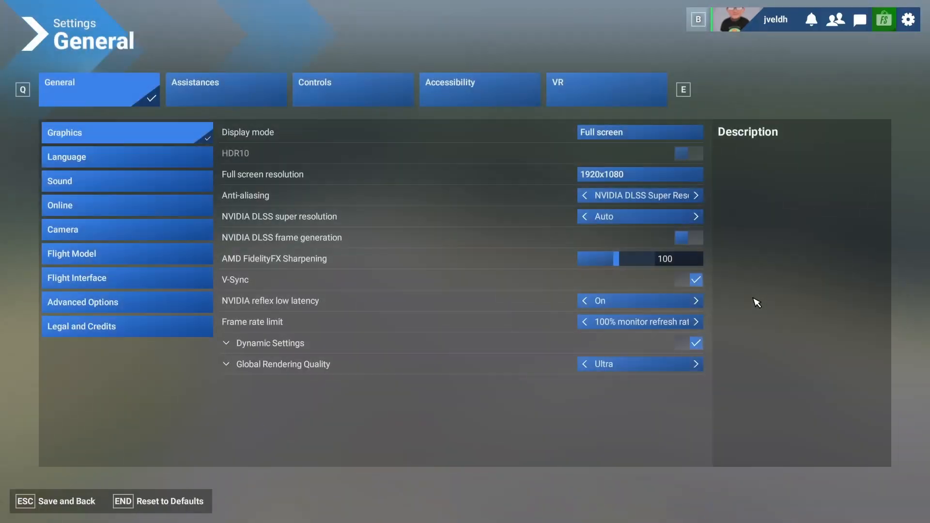
pyautogui.click(334, 89)
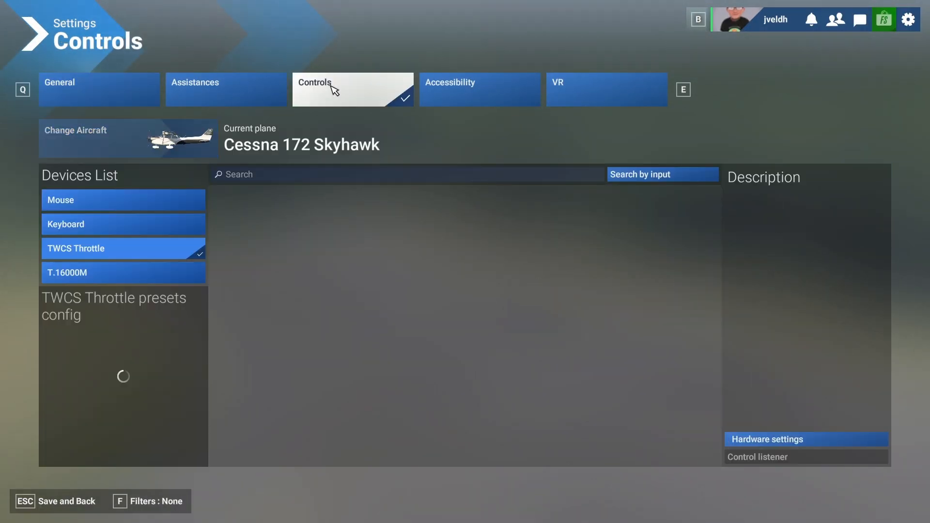
pyautogui.click(254, 173)
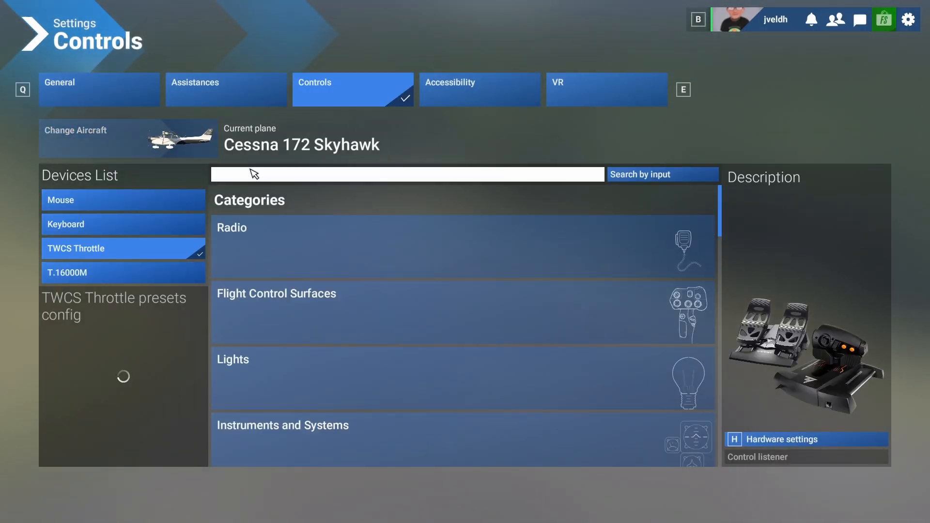
pyautogui.write('cockpit view')
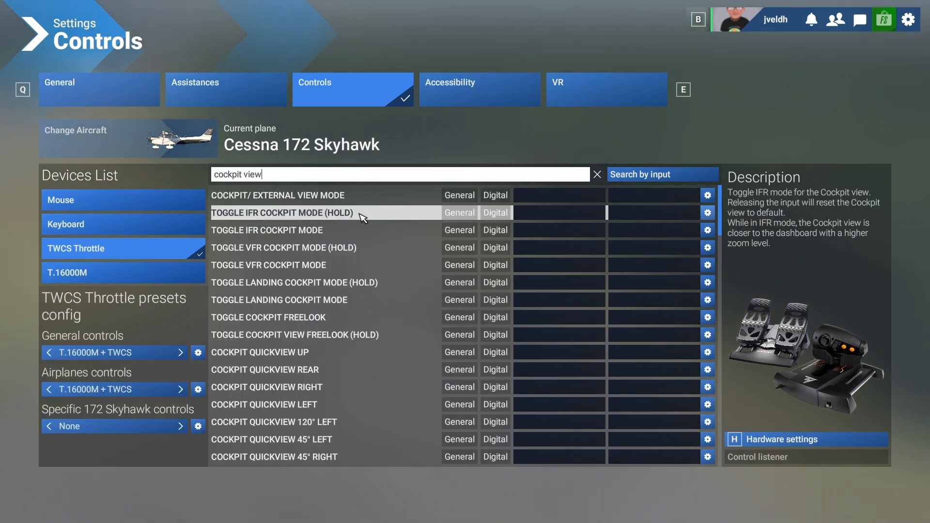
pyautogui.scroll(-3, 362, 218)
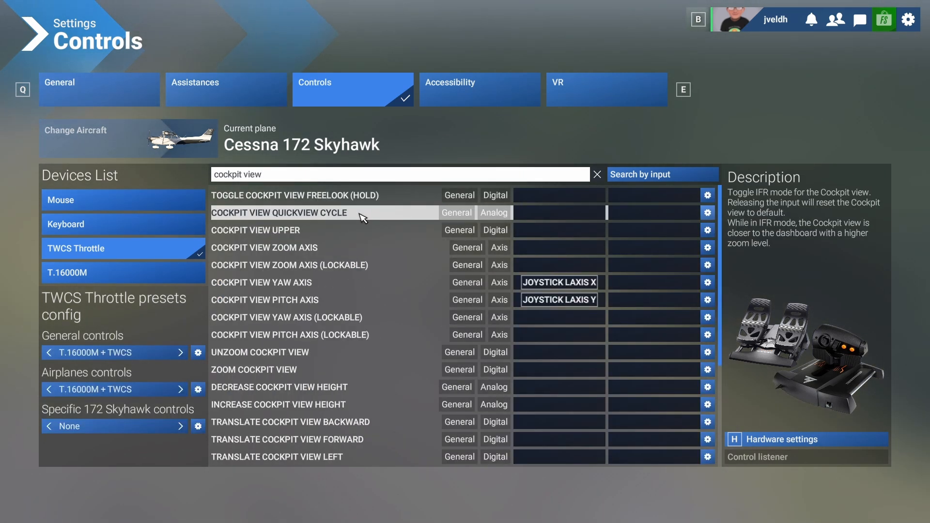
# Examine the action settings and available inputs of Cockpit View Yaw Axis, and go back to the cockpit.
pyautogui.click(708, 284)
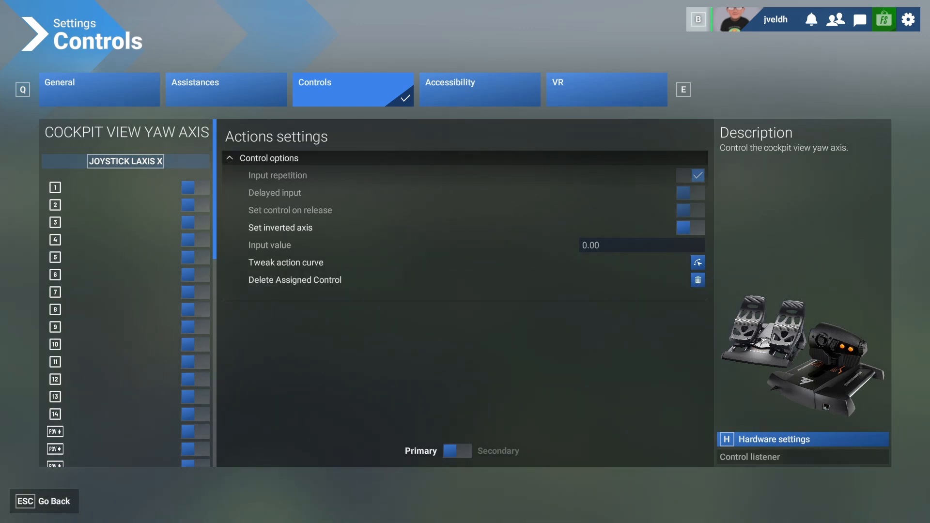
pyautogui.scroll(-10, 133, 290)
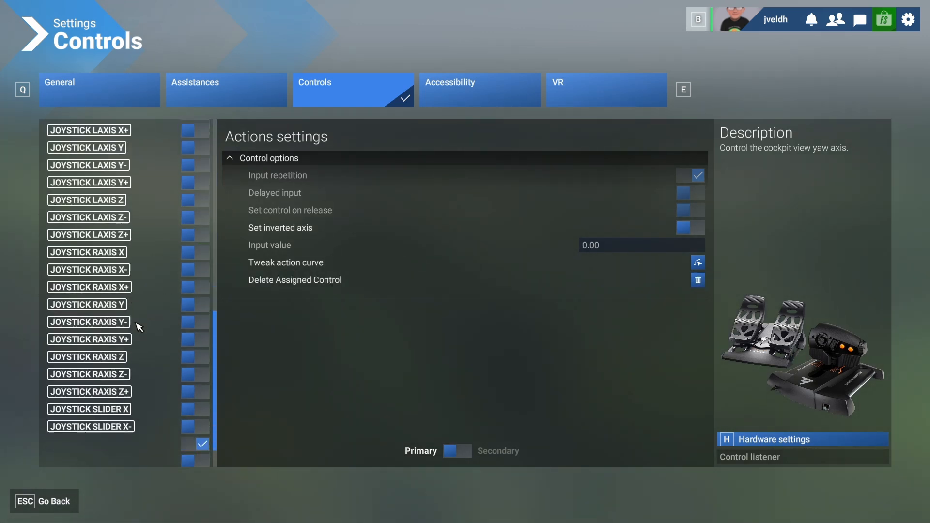
pyautogui.click(47, 505)
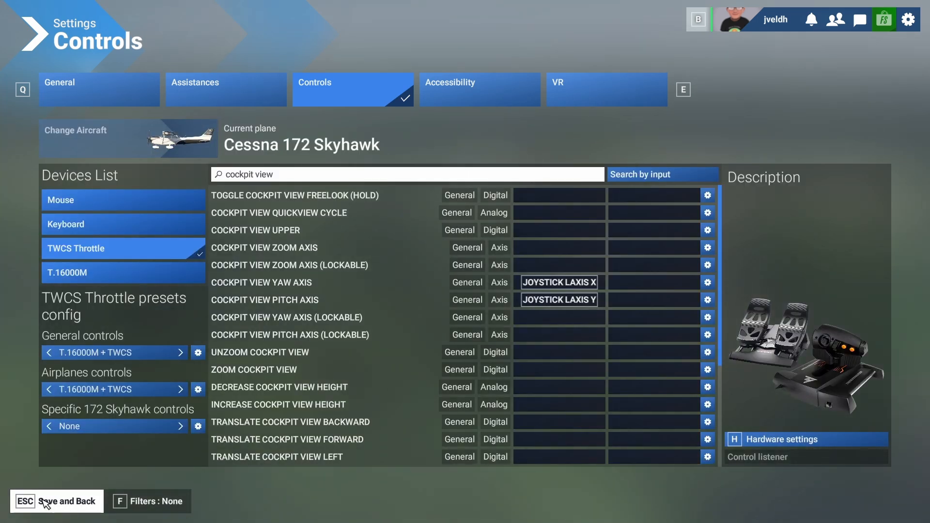
pyautogui.click(46, 502)
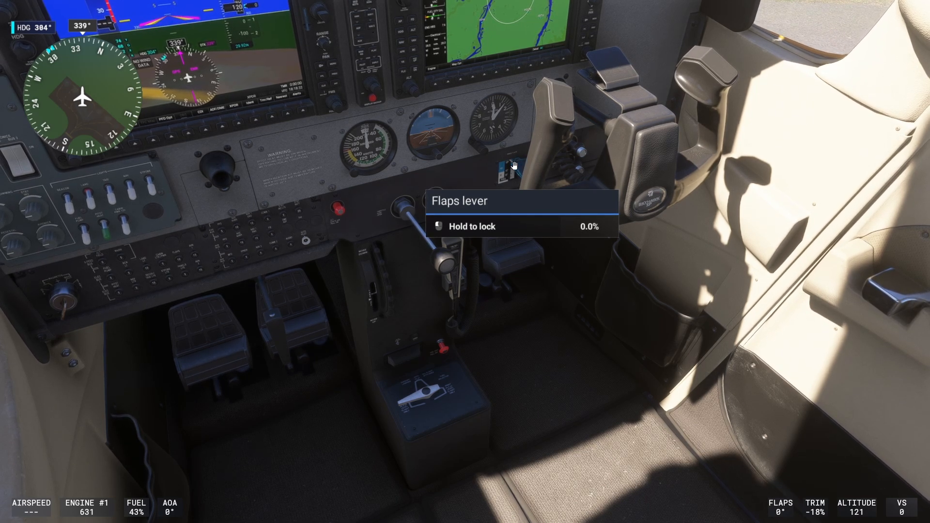
# Pause the flight and bring up the TWCS Throttle control settings.
pyautogui.press('Escape')
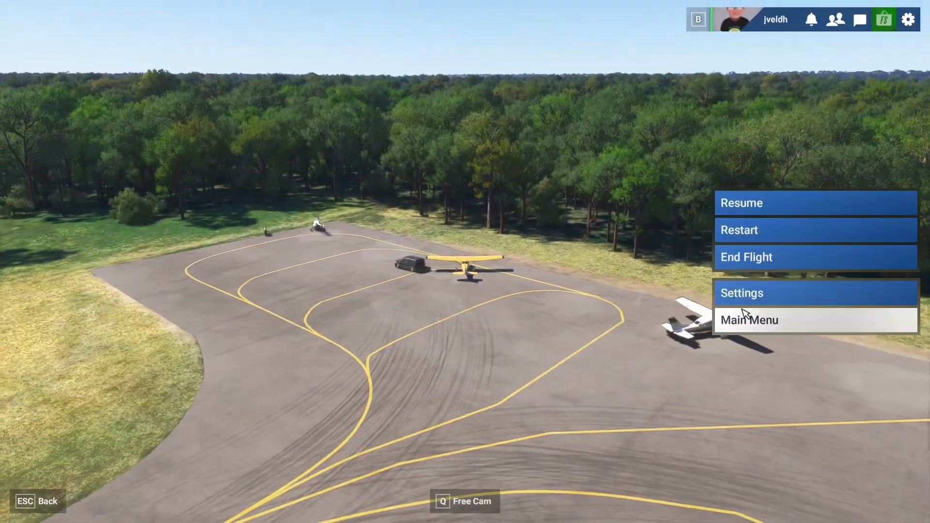
pyautogui.click(746, 316)
pyautogui.click(565, 326)
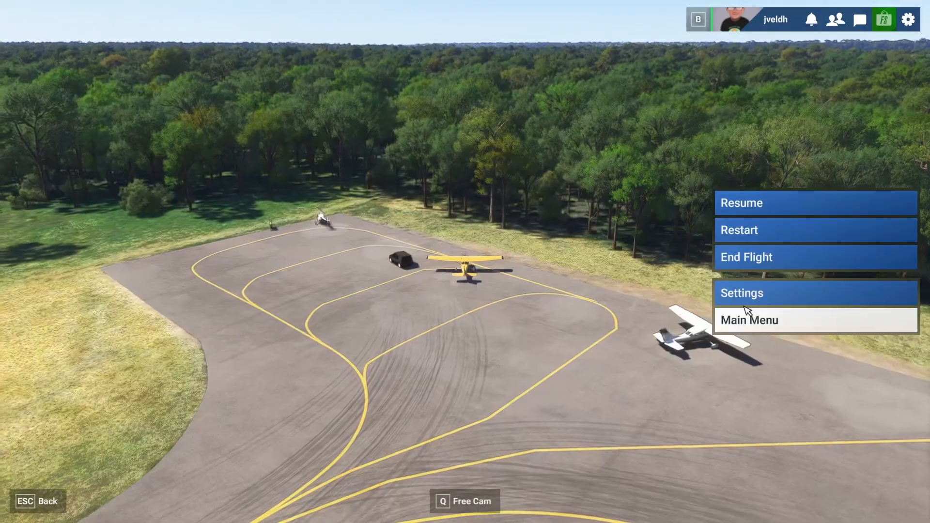
pyautogui.click(764, 295)
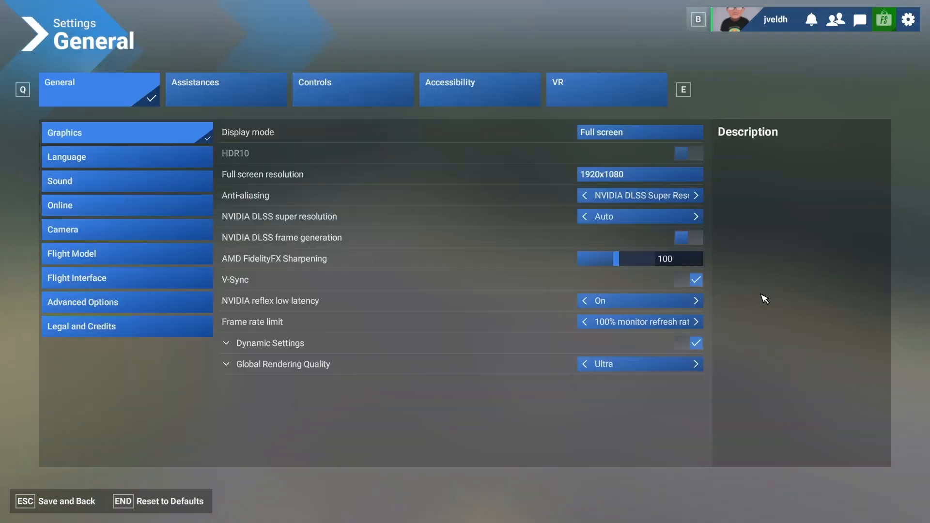
pyautogui.click(329, 88)
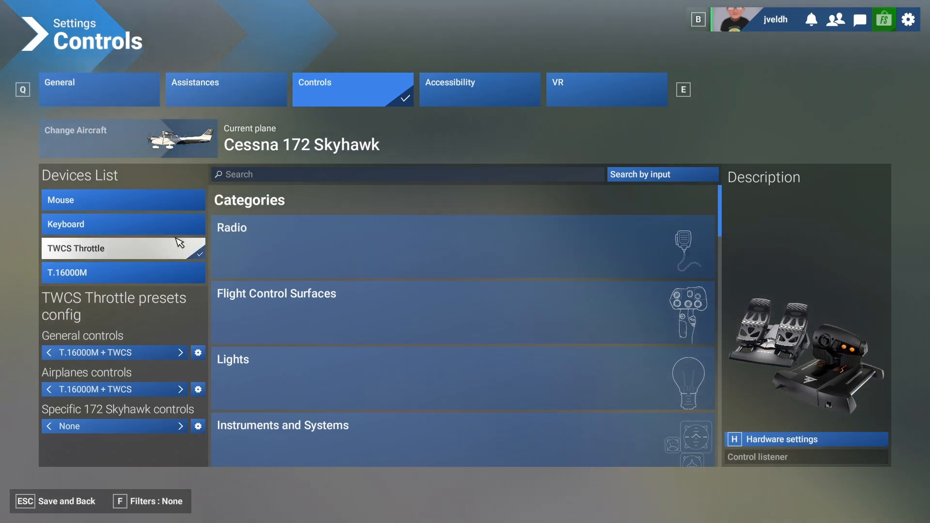
# Search for "flaps", bind Decrease Flaps to button 4 and Increase Flaps to button 5, and save back to the cockpit.
pyautogui.click(248, 176)
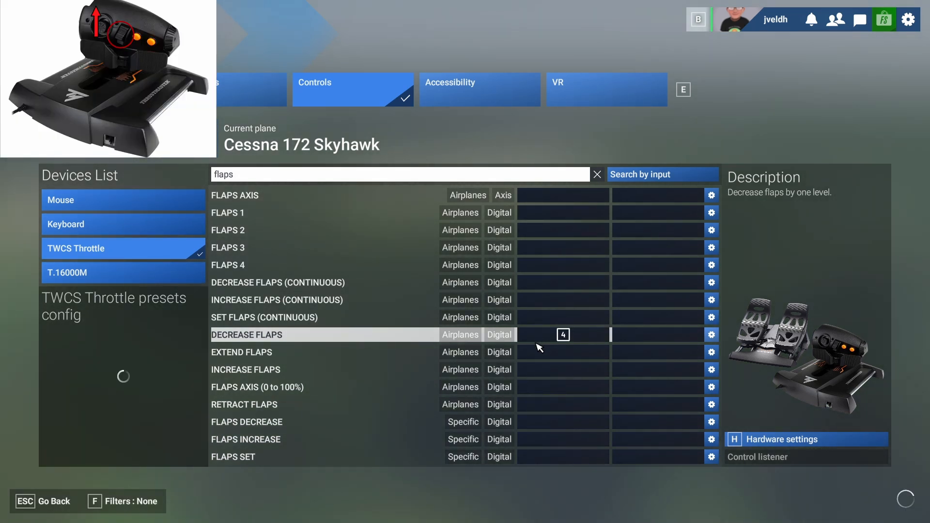
pyautogui.click(538, 373)
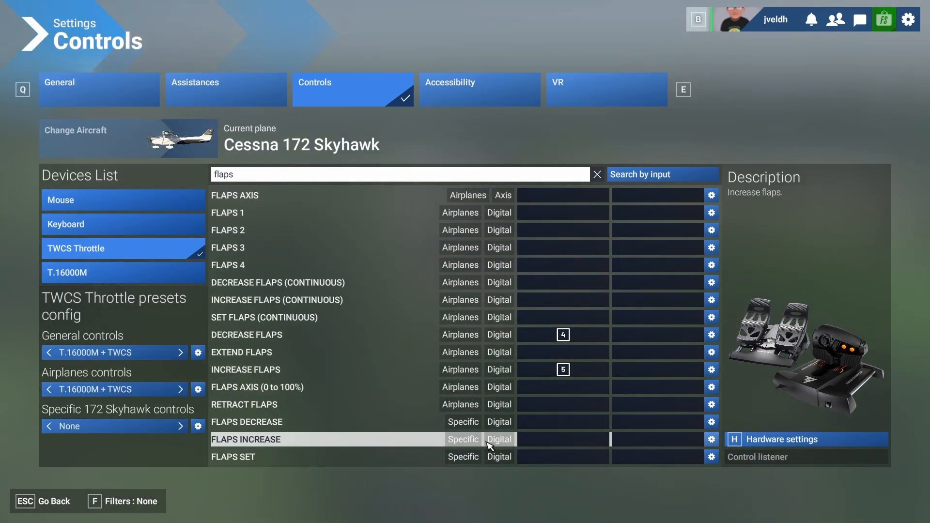
pyautogui.press('Escape')
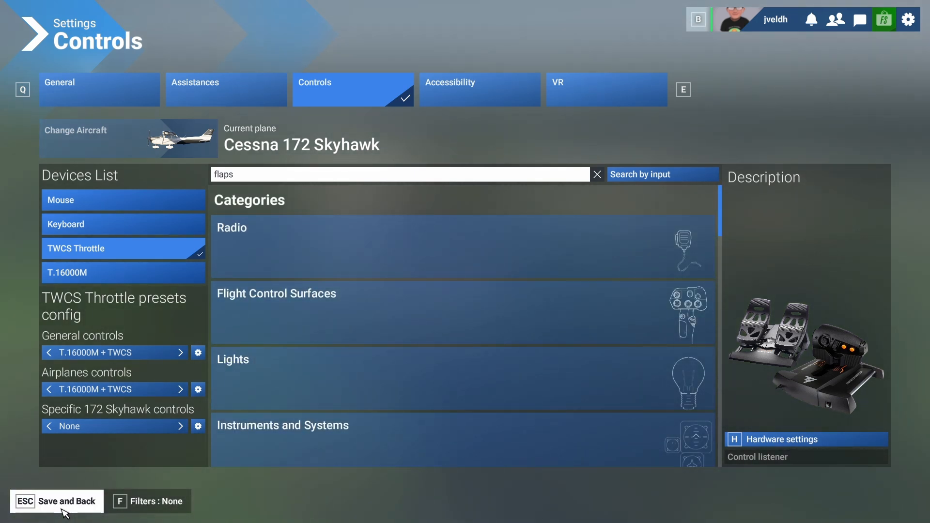
pyautogui.click(62, 508)
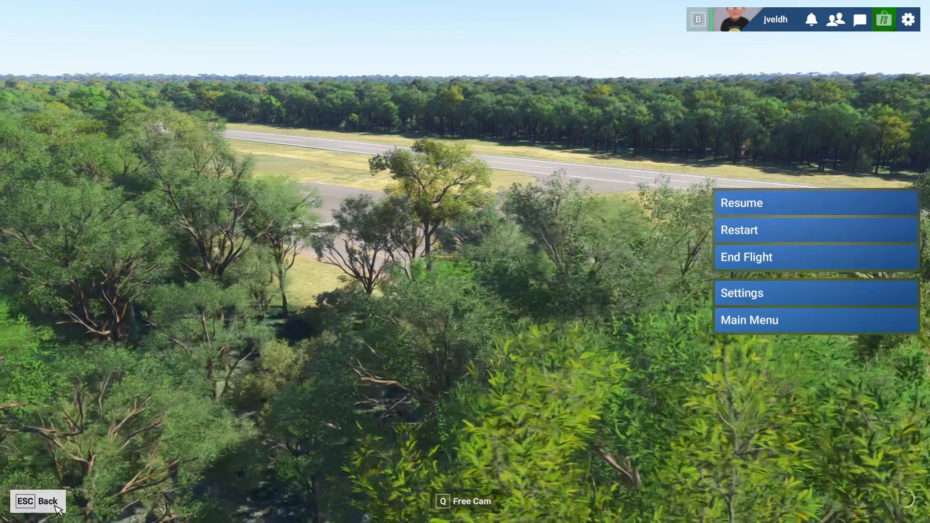
pyautogui.click(61, 508)
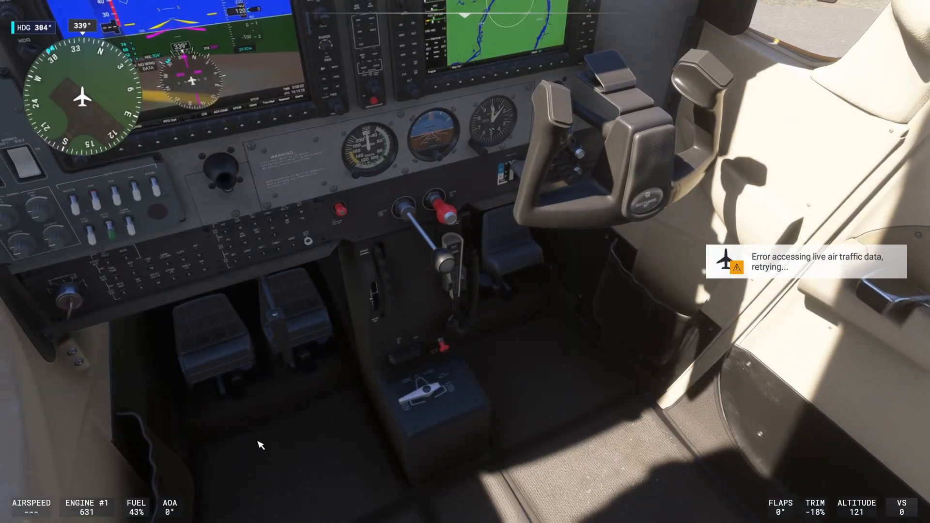
# Lower the flaps and raise them again in the cockpit to test the new flap bindings.
pyautogui.press('F7')
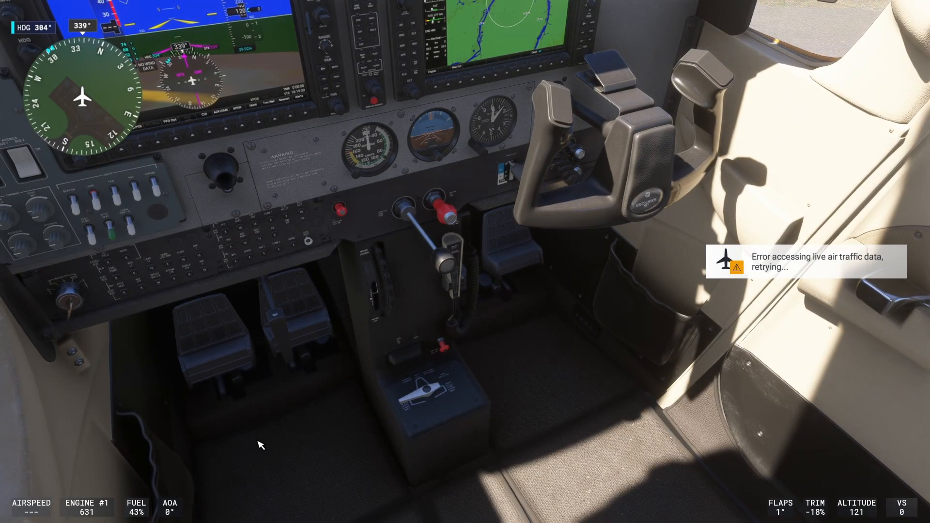
pyautogui.scroll(5, 514, 188)
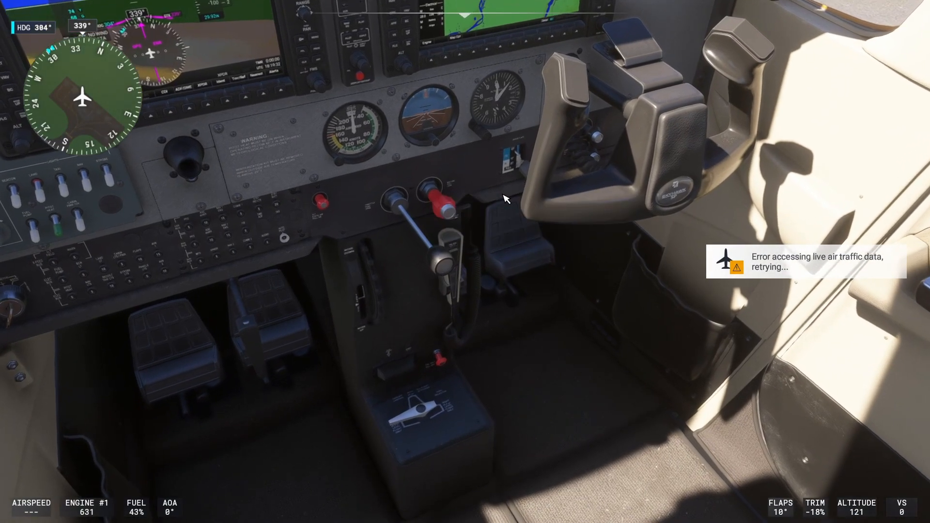
pyautogui.scroll(4, 495, 204)
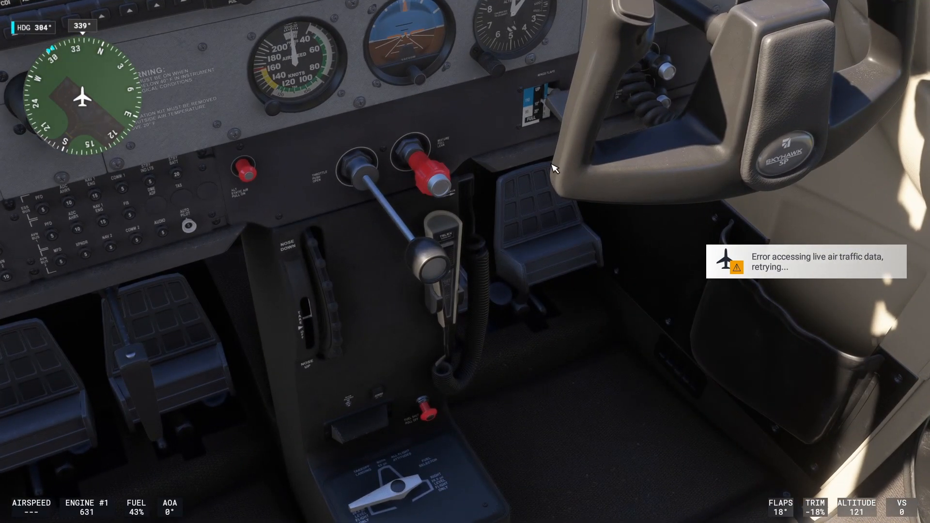
pyautogui.press('F6')
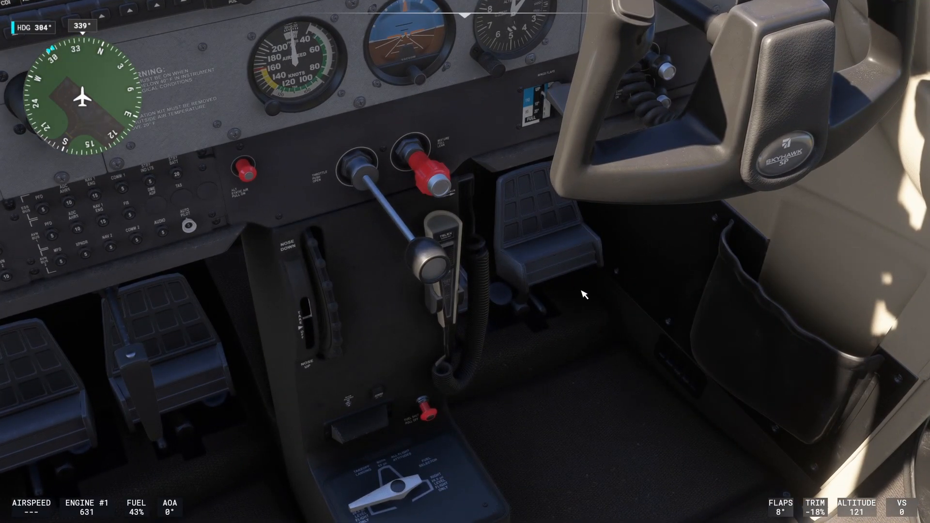
# Bring up the TWCS Throttle control settings, search for "landing light" and bind Toggle Landing Lights to the POV hat's right direction.
pyautogui.moveTo(583, 294); pyautogui.dragTo(272, 244)
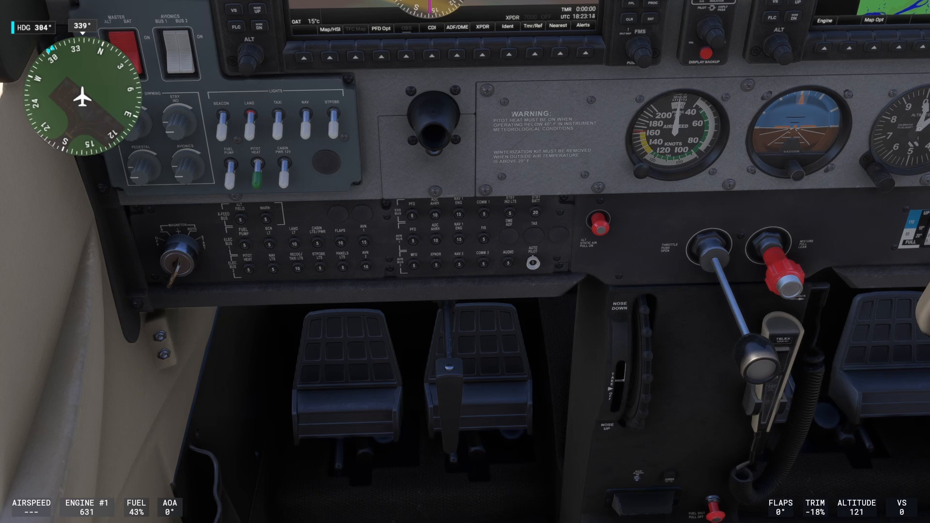
pyautogui.moveTo(518, 425); pyautogui.dragTo(528, 423)
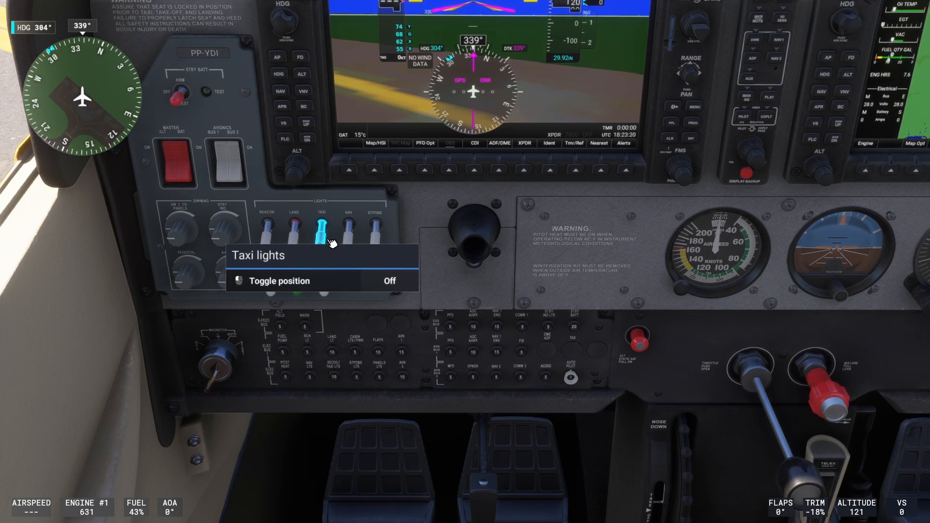
pyautogui.press('Escape')
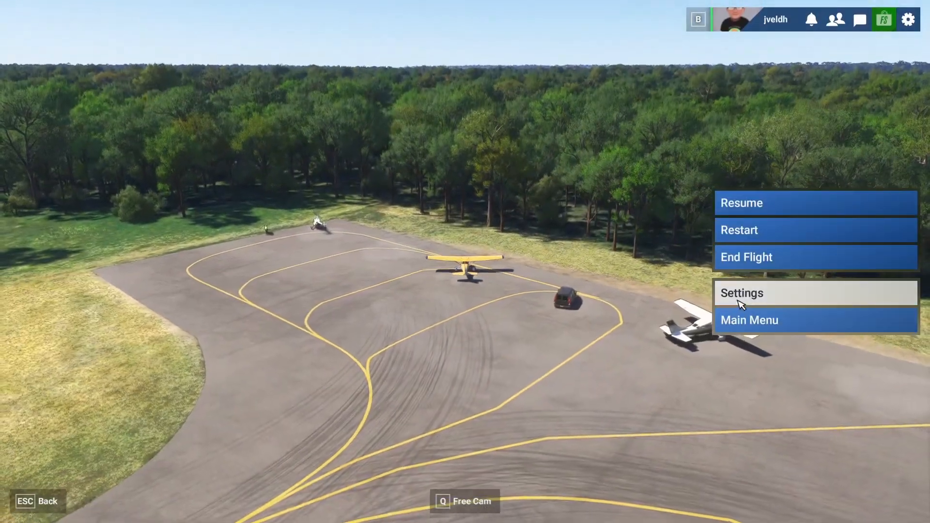
pyautogui.click(739, 296)
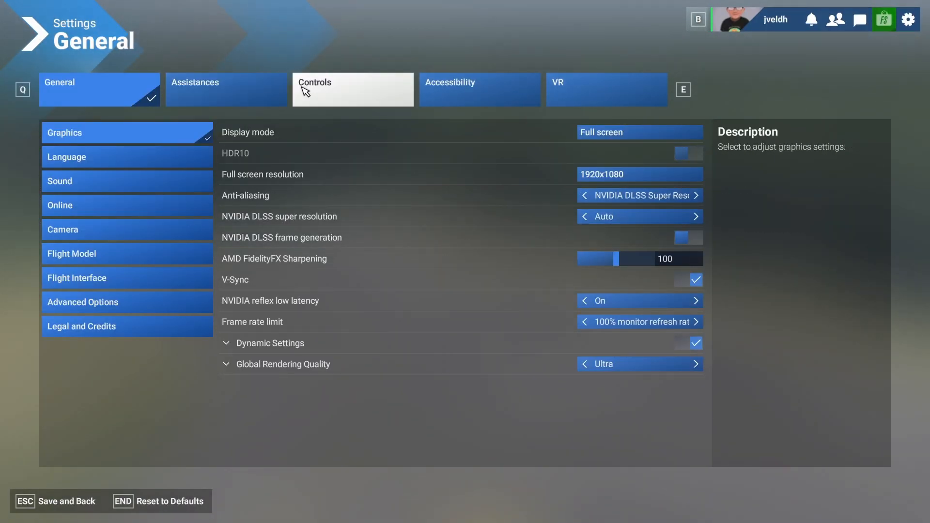
pyautogui.click(297, 99)
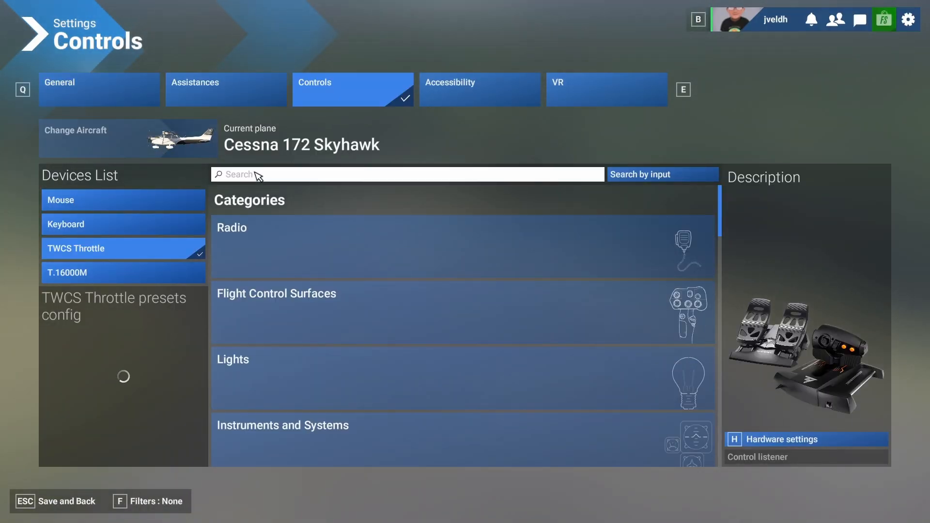
pyautogui.click(251, 176)
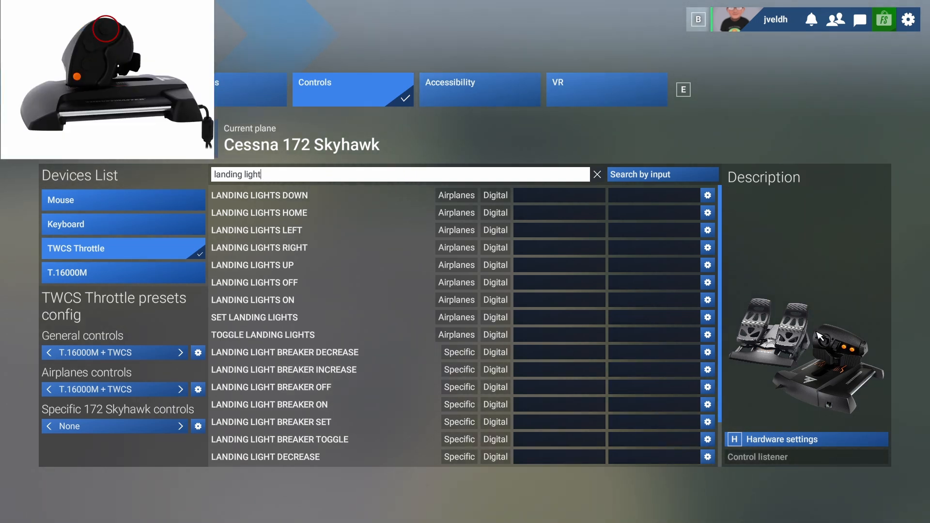
pyautogui.click(545, 337)
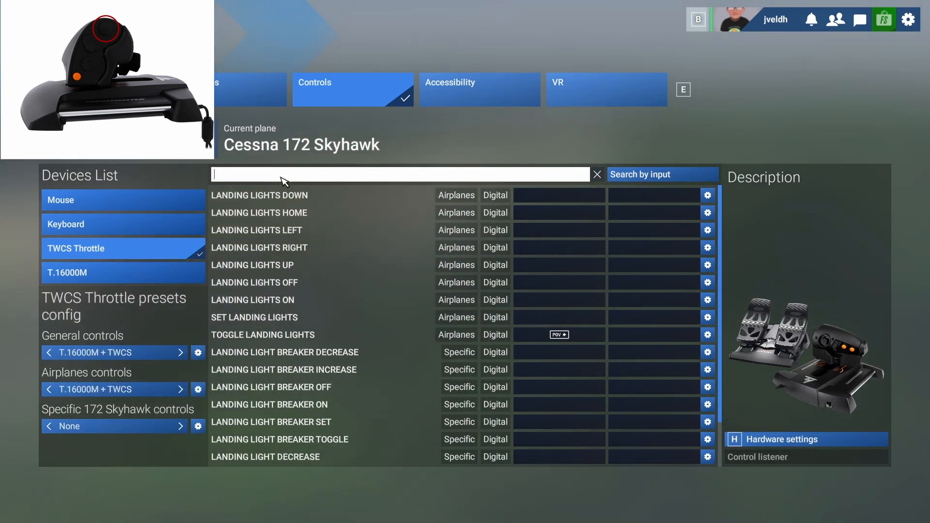
# Search for "taxi light" and bind Toggle Taxi Lights to another POV hat direction.
pyautogui.write('taxi l')
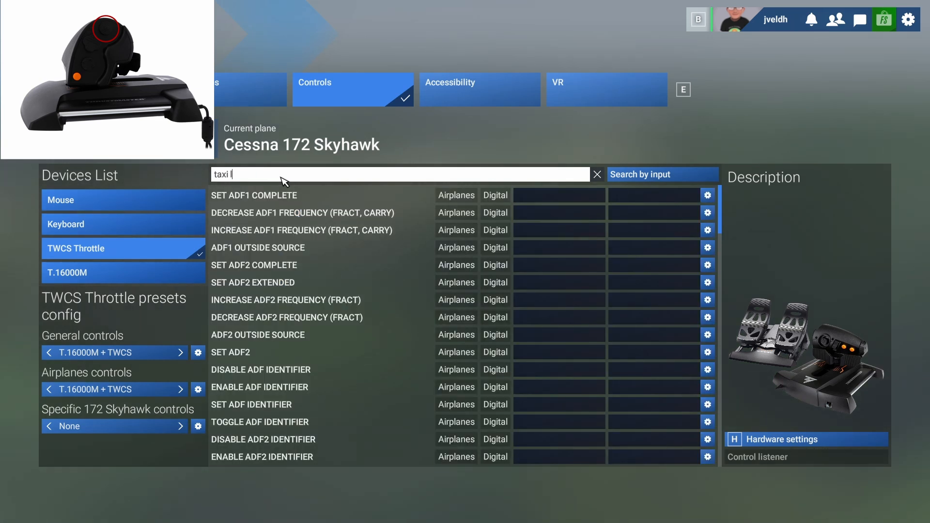
pyautogui.write('ight')
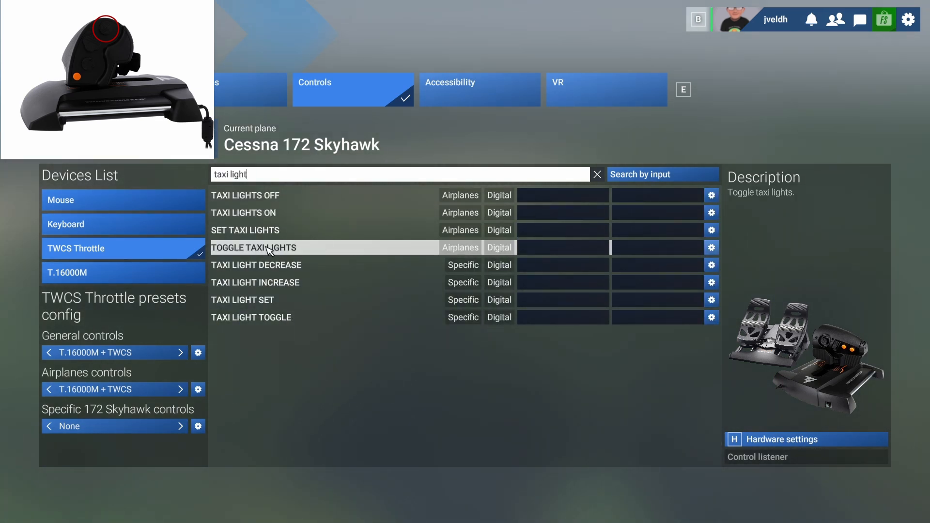
pyautogui.click(542, 254)
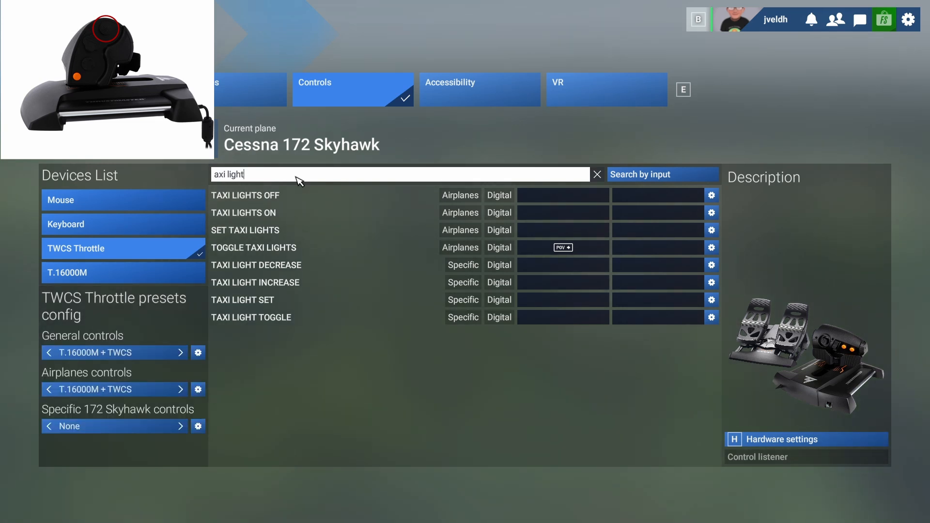
# Replace the search term with "light" to list all the light bindings.
pyautogui.press('BackSpace')
pyautogui.press('BackSpace')
pyautogui.press('BackSpace')
pyautogui.press('BackSpace')
pyautogui.press('BackSpace')
pyautogui.press('BackSpace')
pyautogui.press('BackSpace')
pyautogui.press('BackSpace')
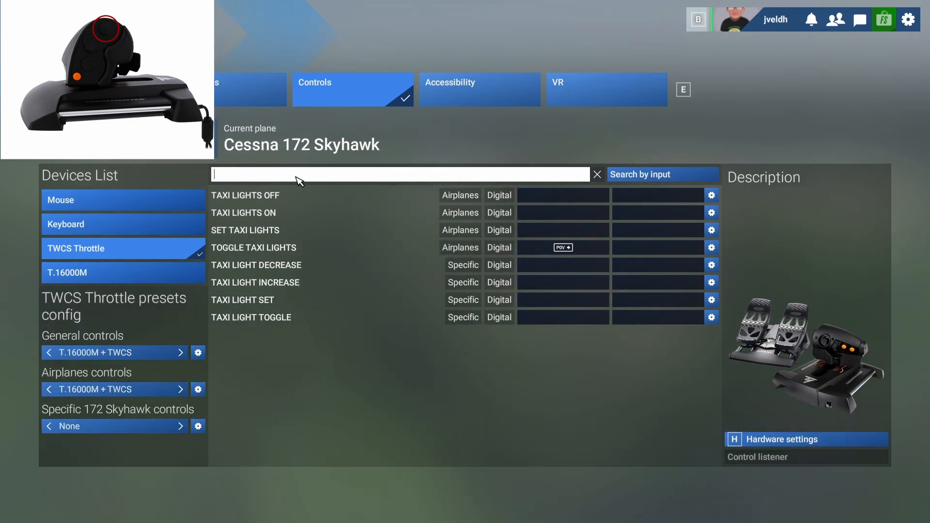
pyautogui.write('light')
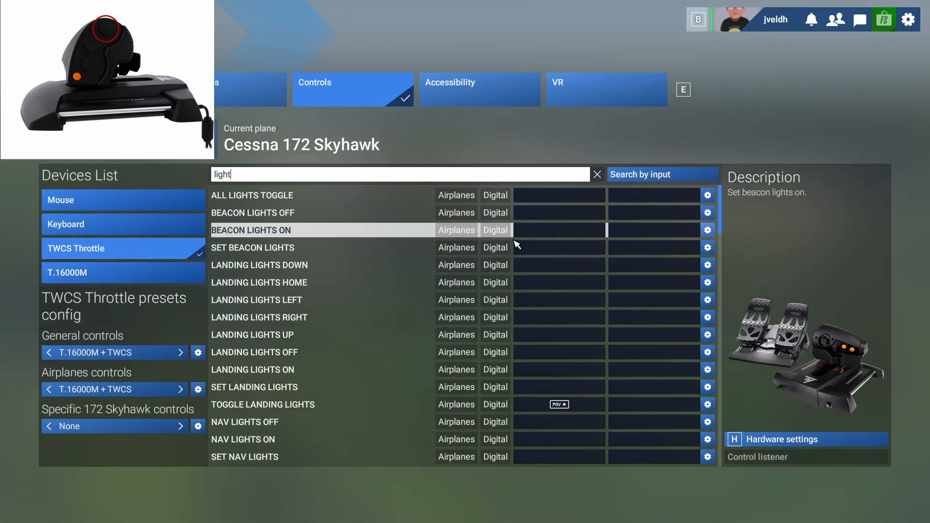
pyautogui.click(557, 251)
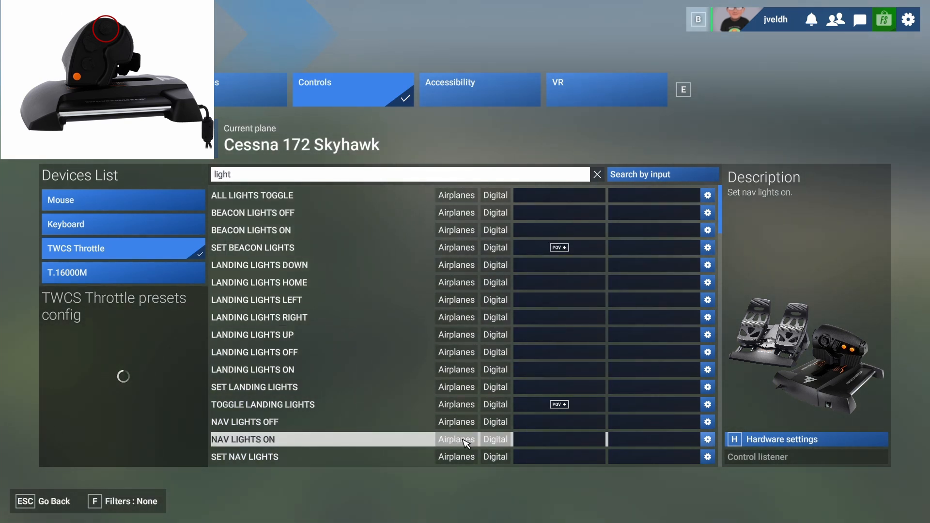
pyautogui.scroll(-2, 457, 424)
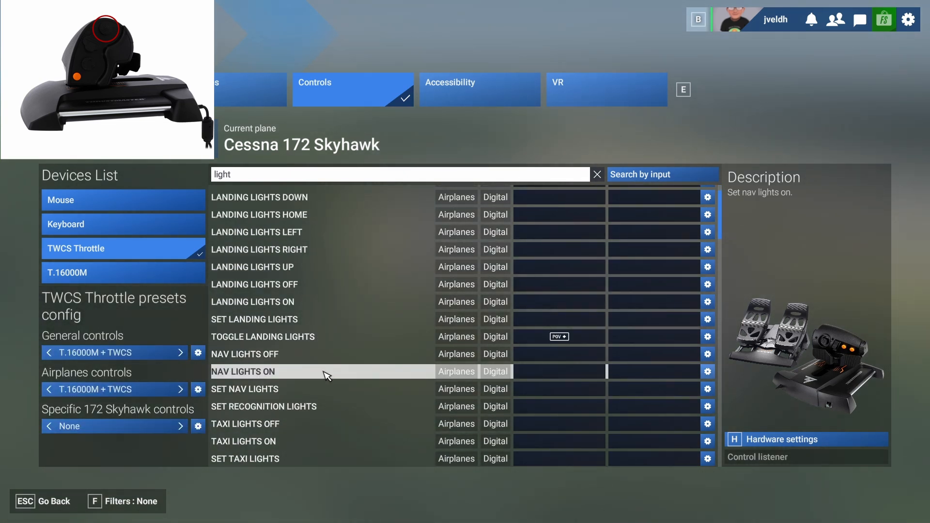
pyautogui.scroll(-2, 320, 380)
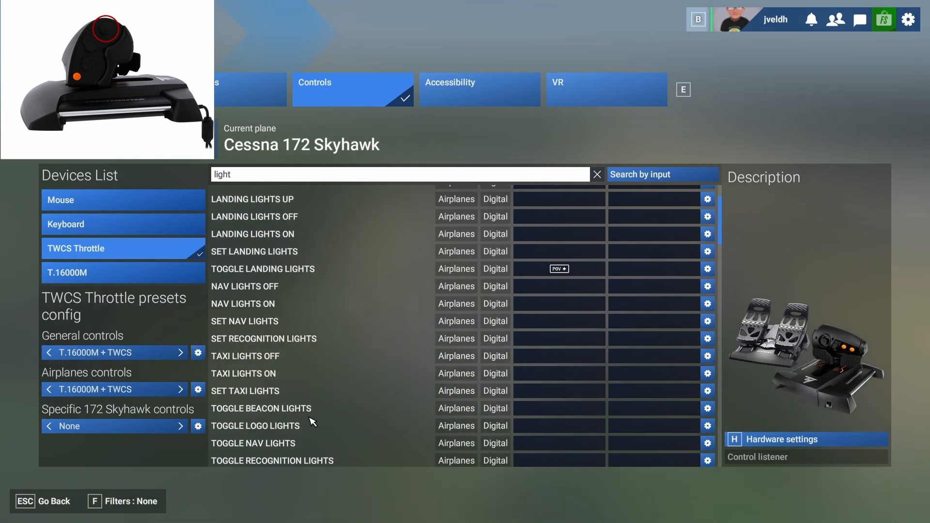
pyautogui.scroll(4, 320, 418)
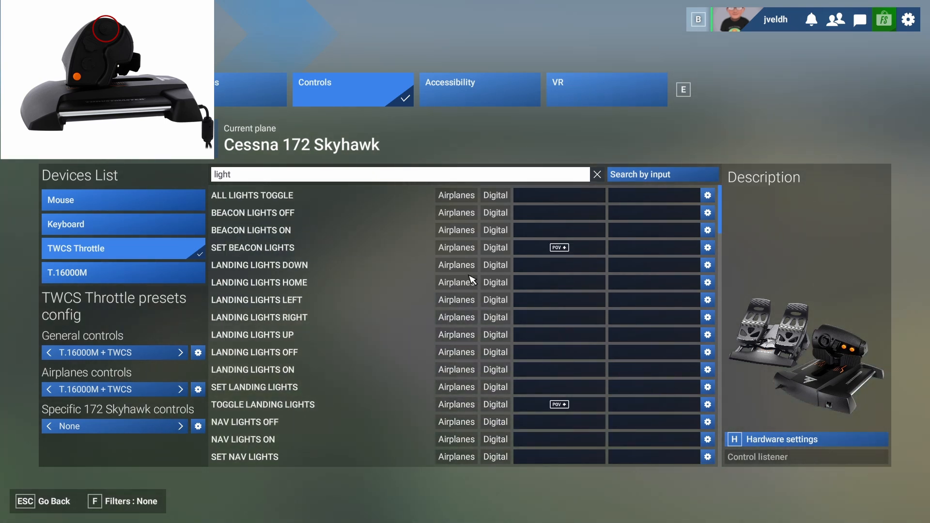
pyautogui.click(708, 249)
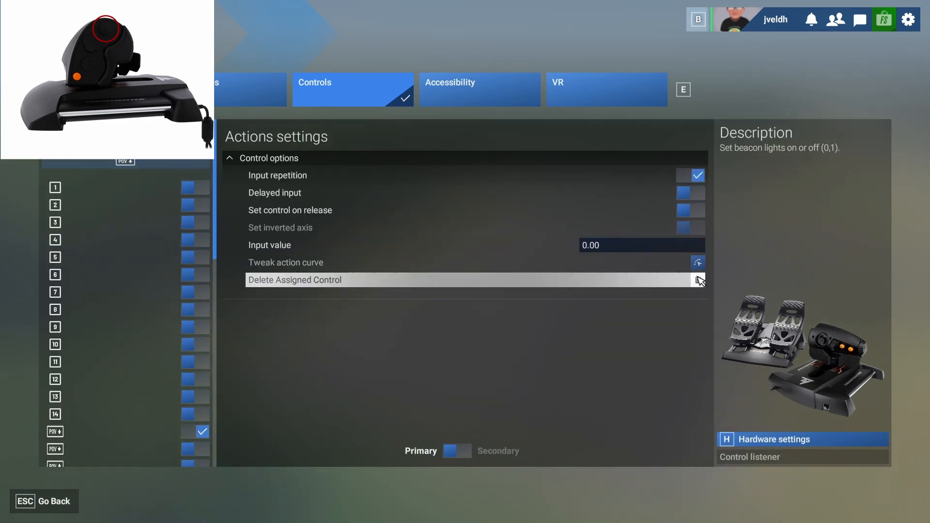
pyautogui.press('Escape')
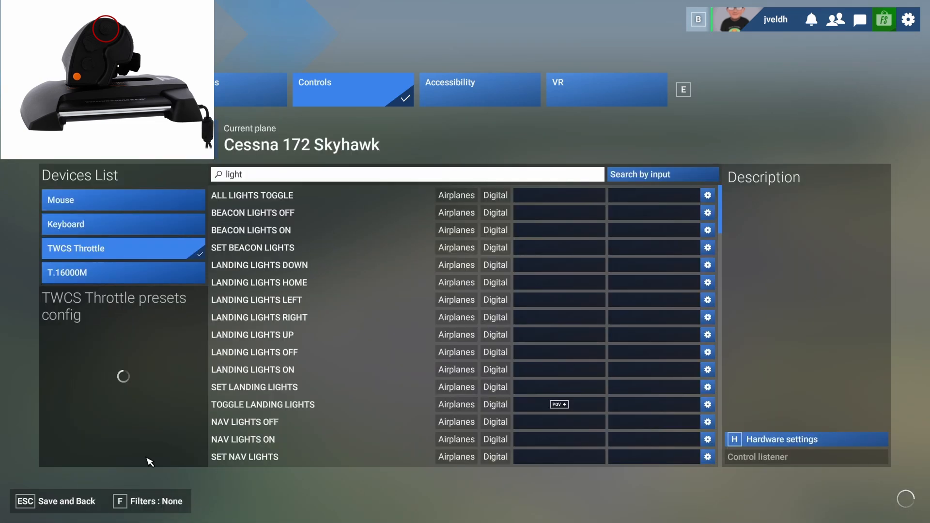
# Bind Toggle Beacon Lights and Toggle Nav Lights each to its own POV hat direction, and save back to the cockpit.
pyautogui.scroll(-6, 339, 349)
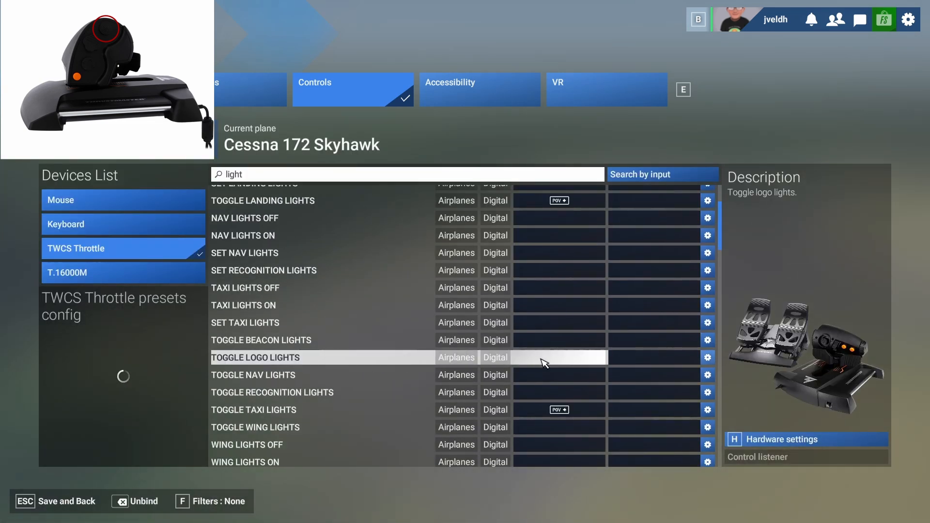
pyautogui.click(564, 343)
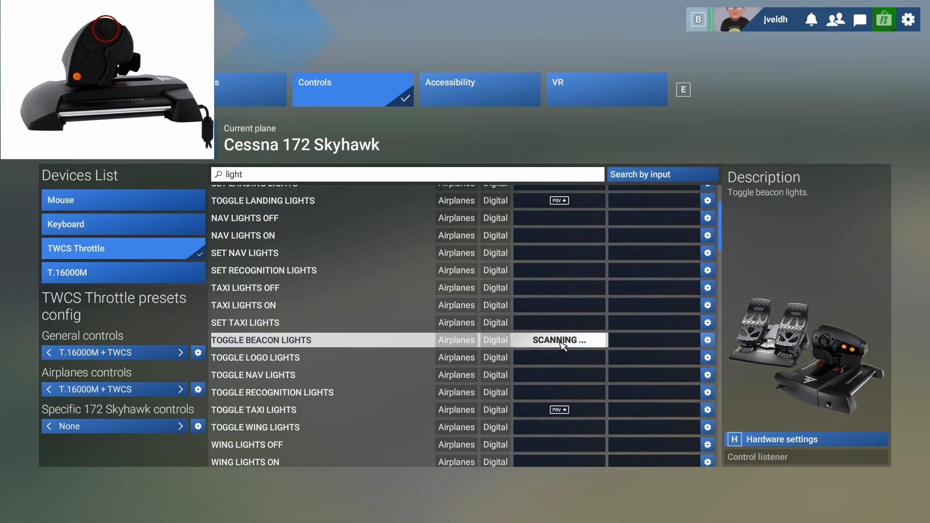
pyautogui.click(554, 376)
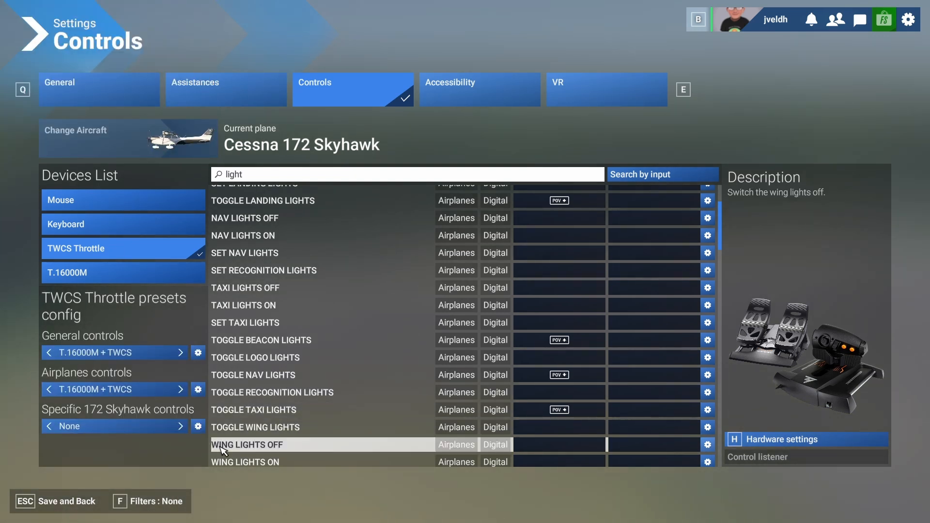
pyautogui.click(72, 512)
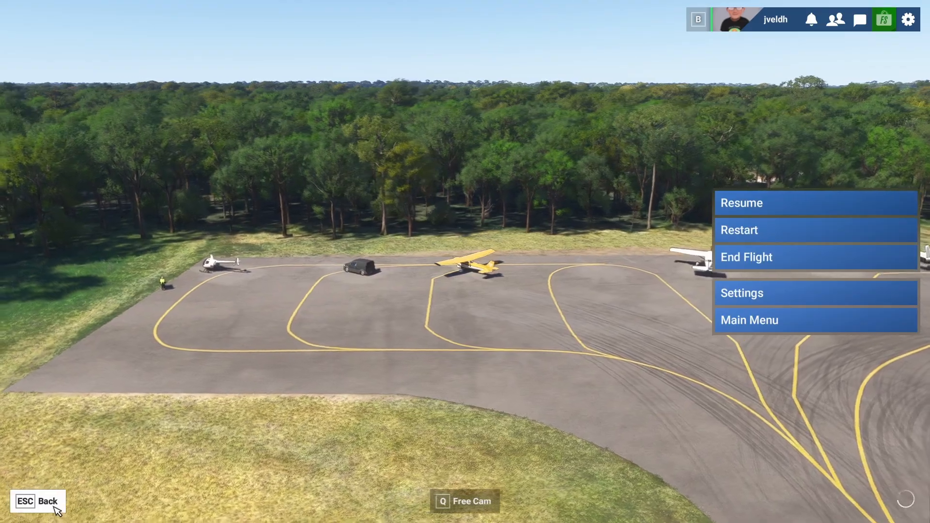
pyautogui.click(59, 507)
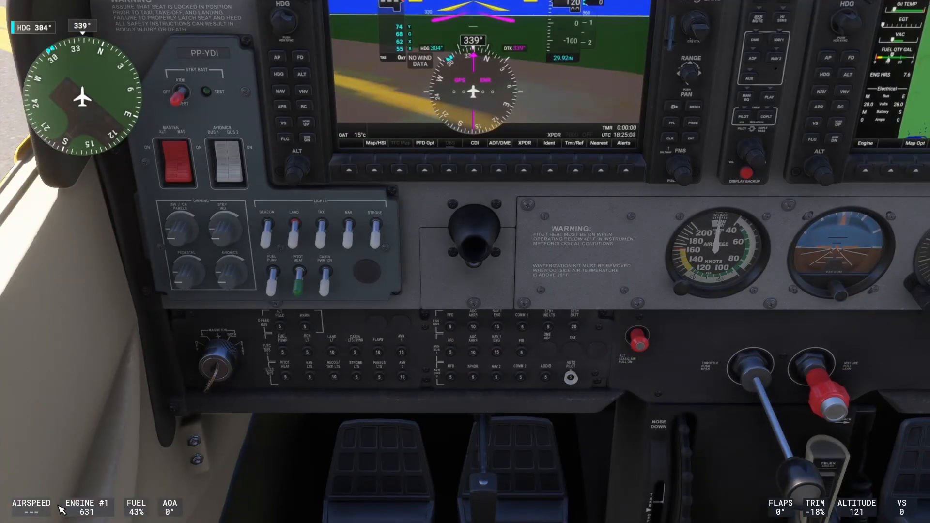
# Toggle the landing, taxi, beacon and nav lights in the cockpit to test their POV hat bindings.
pyautogui.hotkey('ctrl', 'l')
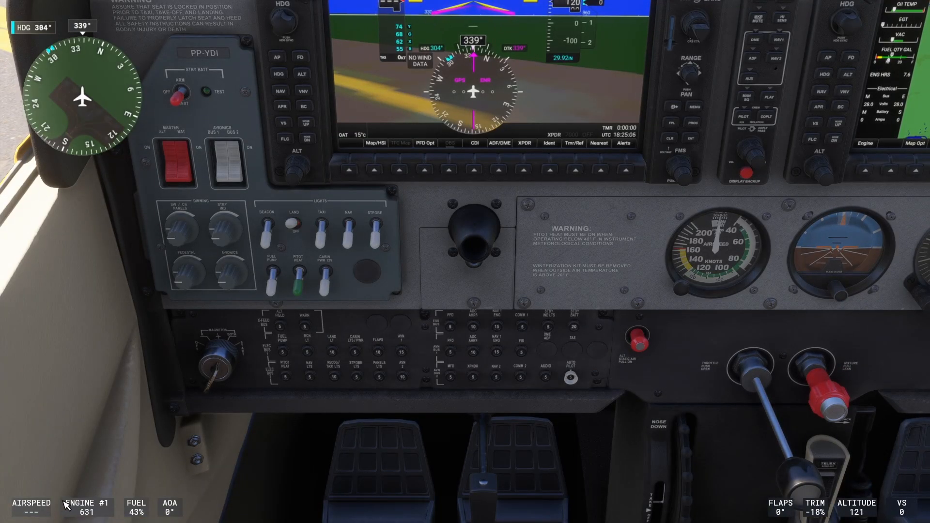
pyautogui.hotkey('alt', 'j')
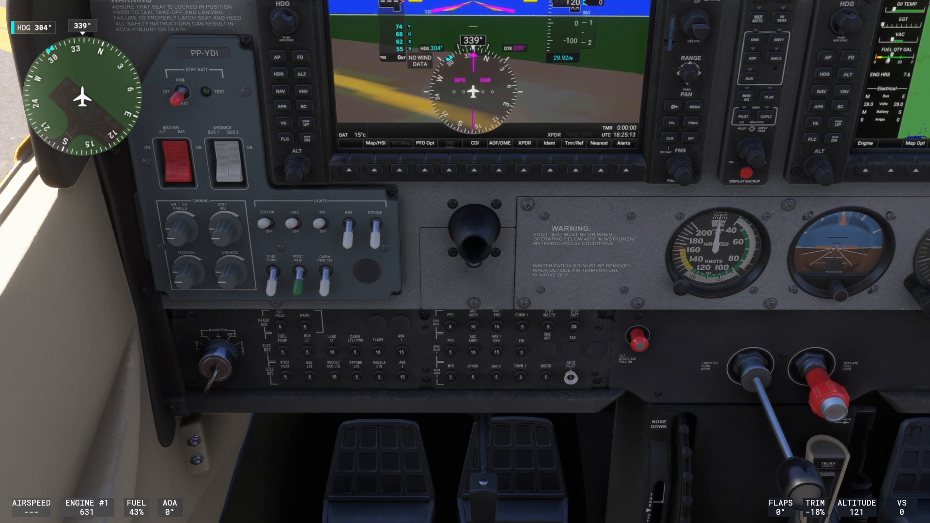
pyautogui.hotkey('alt', 'n')
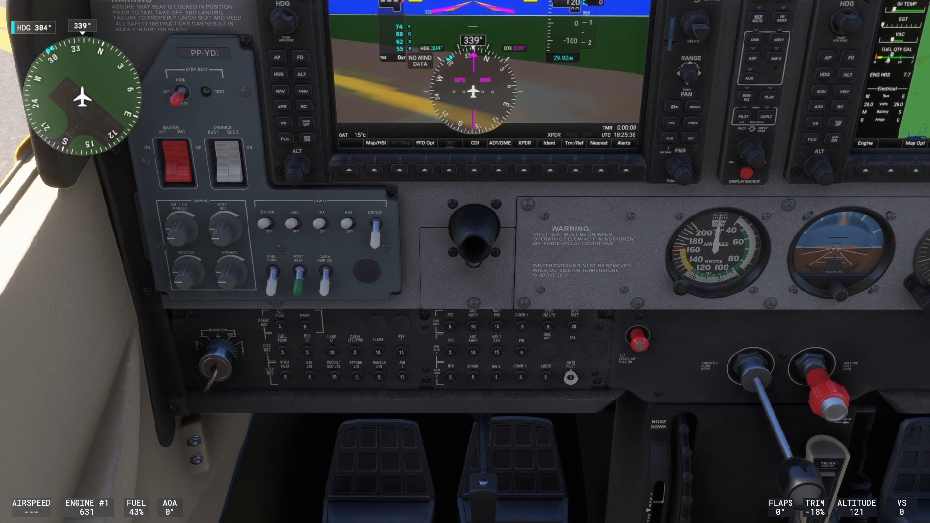
# Reopen the TWCS Throttle control settings, search for "gear" and bind Toggle Landing Gear to a throttle button.
pyautogui.press('Escape')
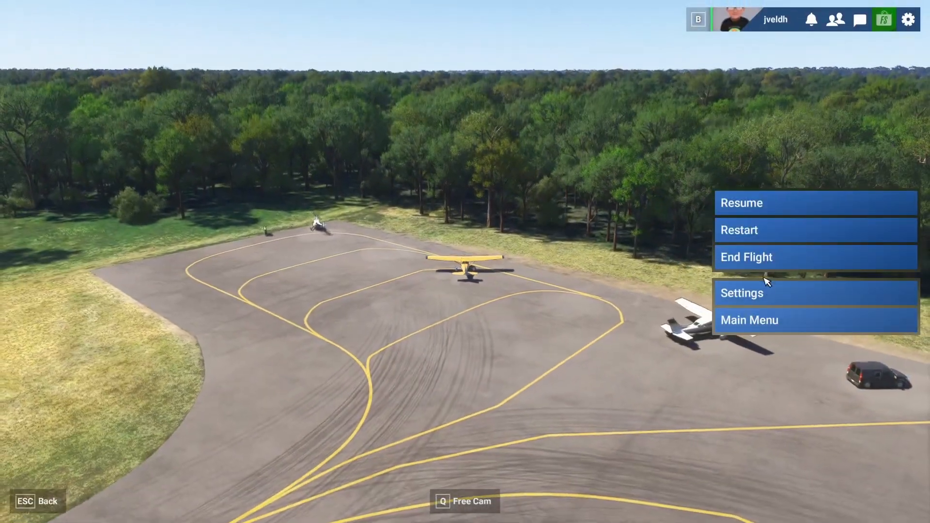
pyautogui.click(772, 288)
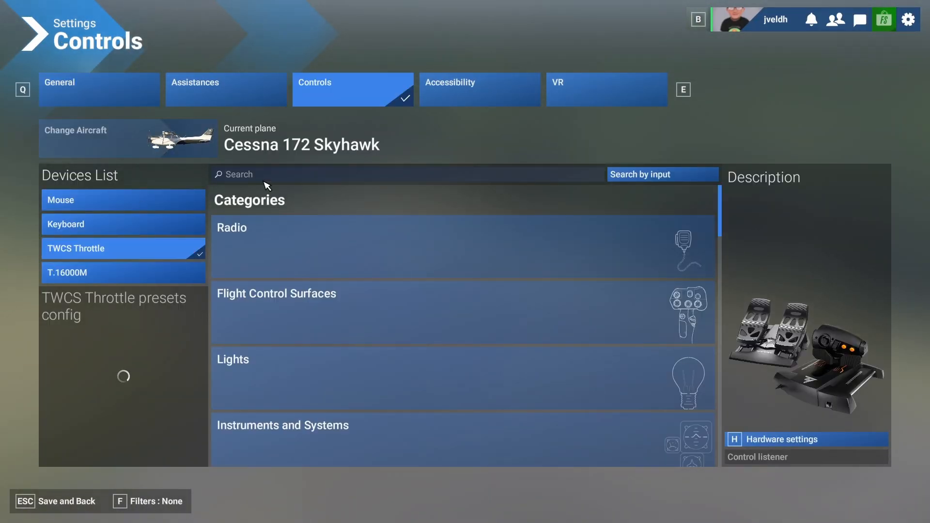
pyautogui.click(266, 176)
pyautogui.write('gear')
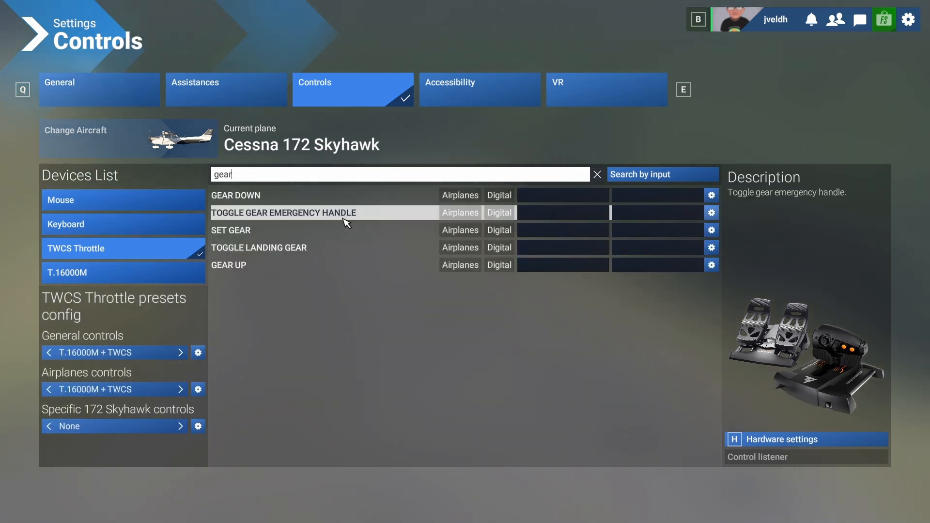
pyautogui.click(540, 254)
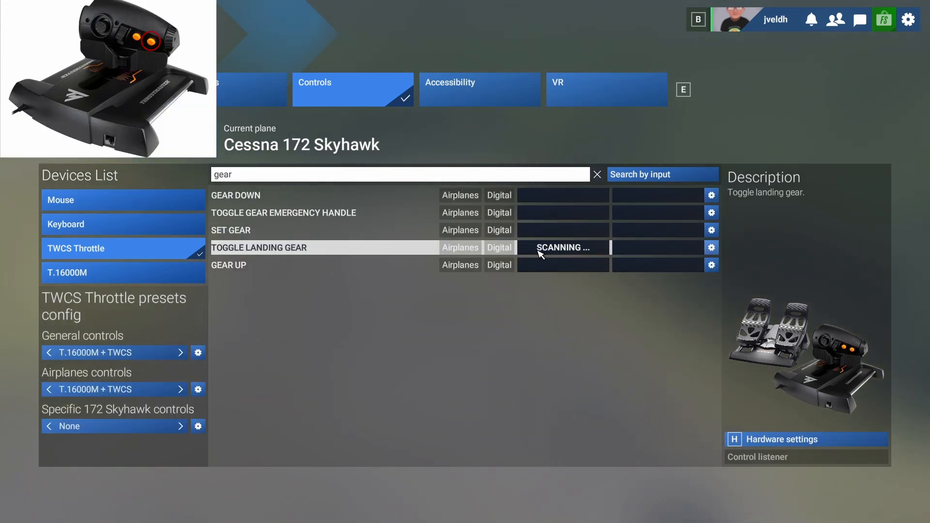